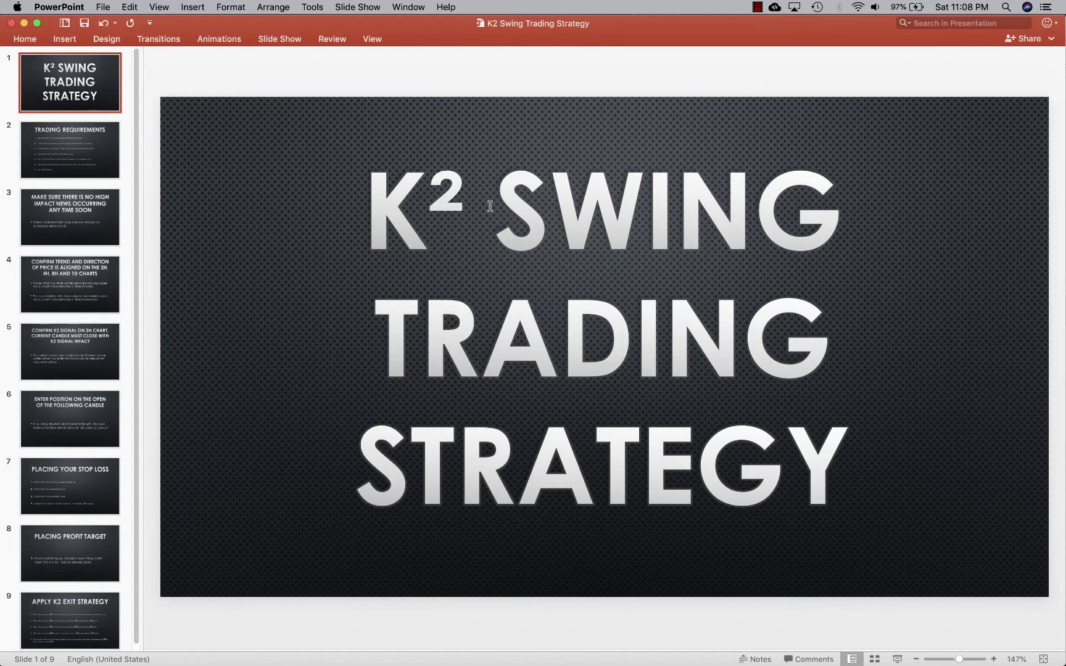
Show the Trading Requirements slide, followed by slide 3 about avoiding high impact news
click(100, 152)
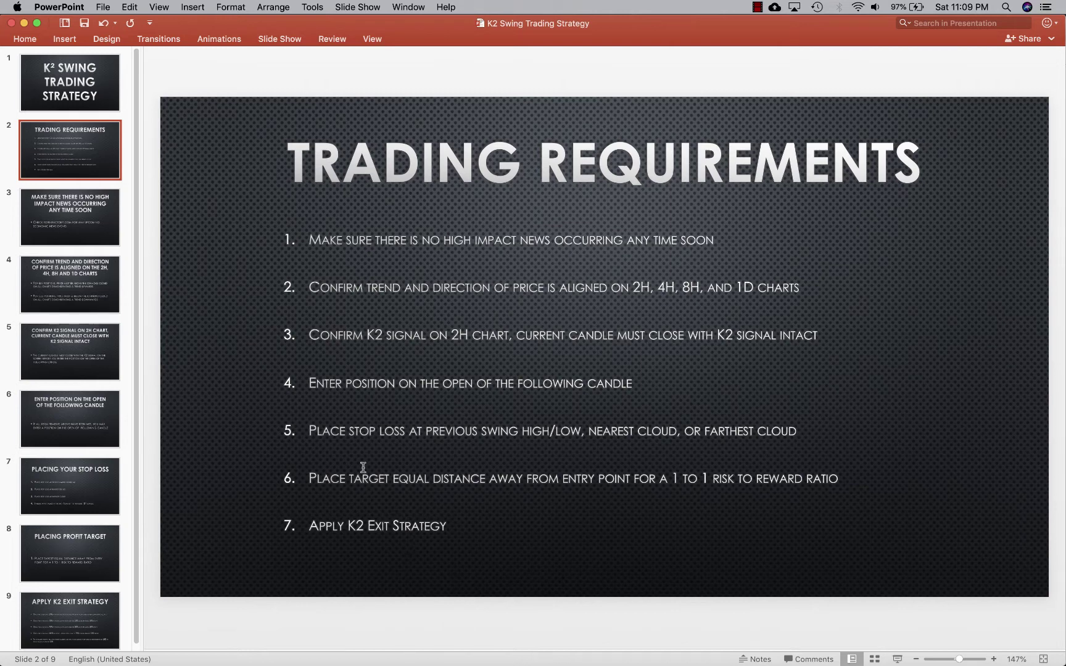
click(72, 213)
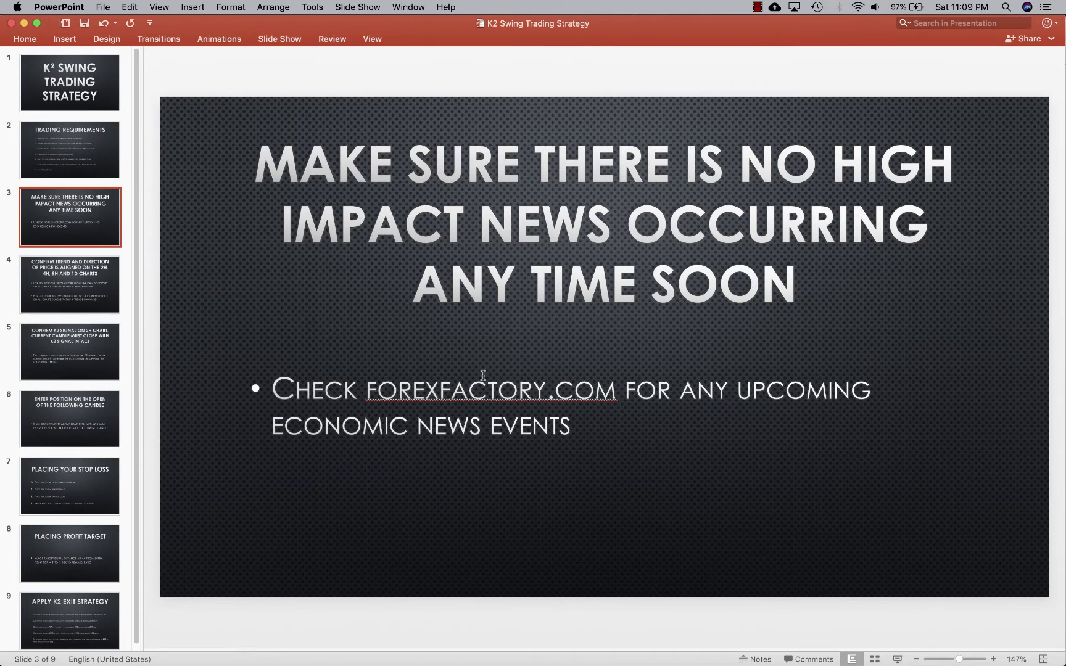
Switch to Safari and open the Forex Factory economic calendar for this week, Jun 9 - Jun 15
key(ctrl+Up)
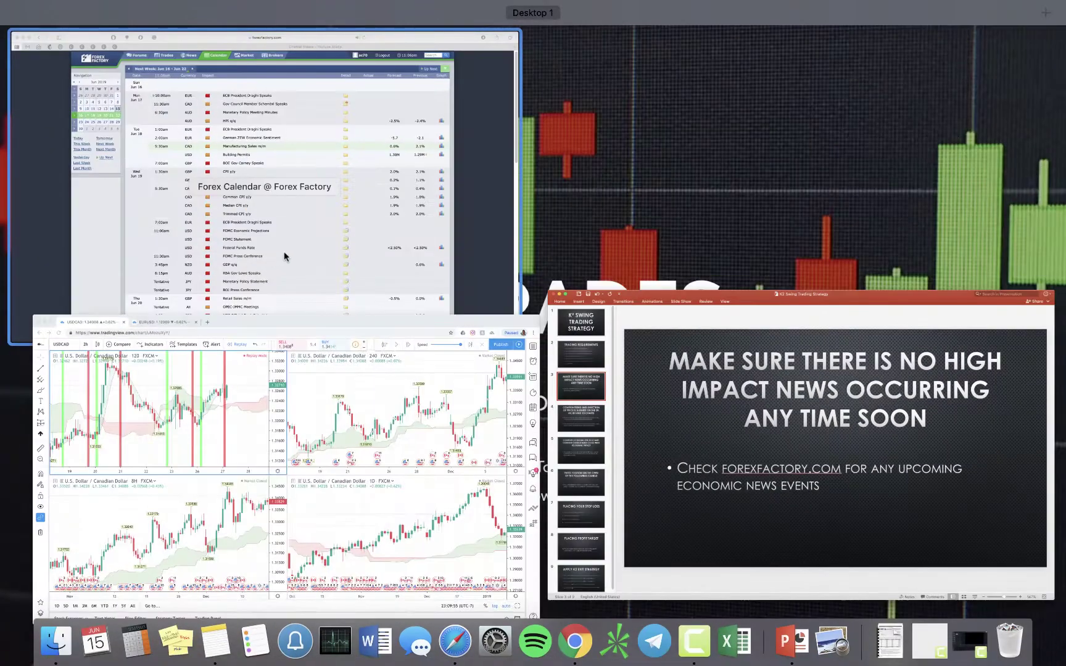
click(277, 253)
click(198, 85)
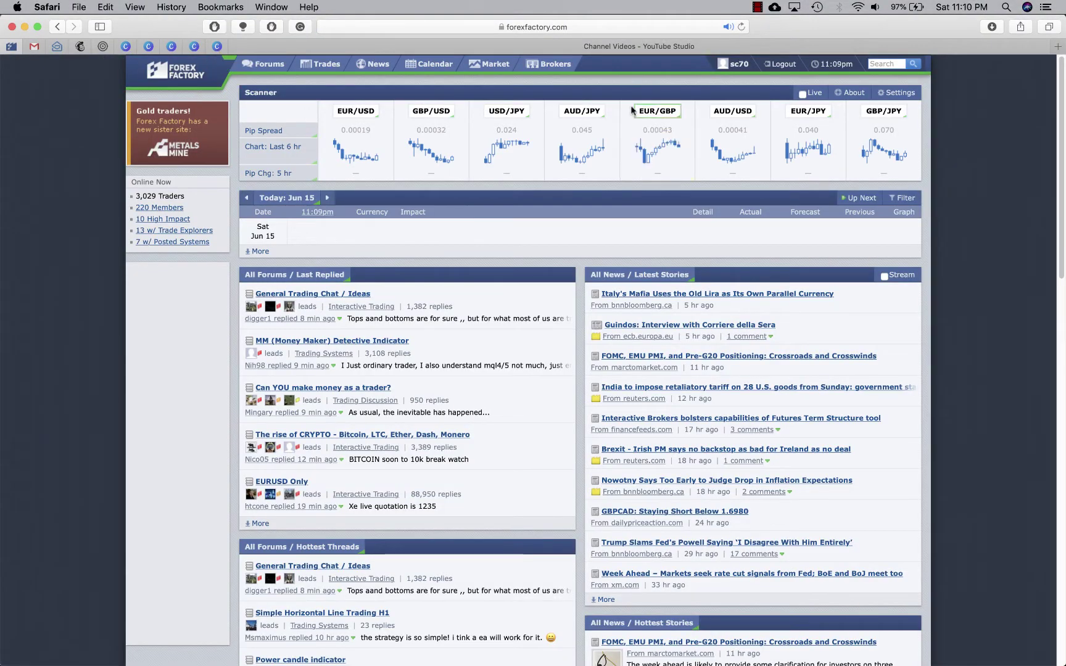
click(428, 63)
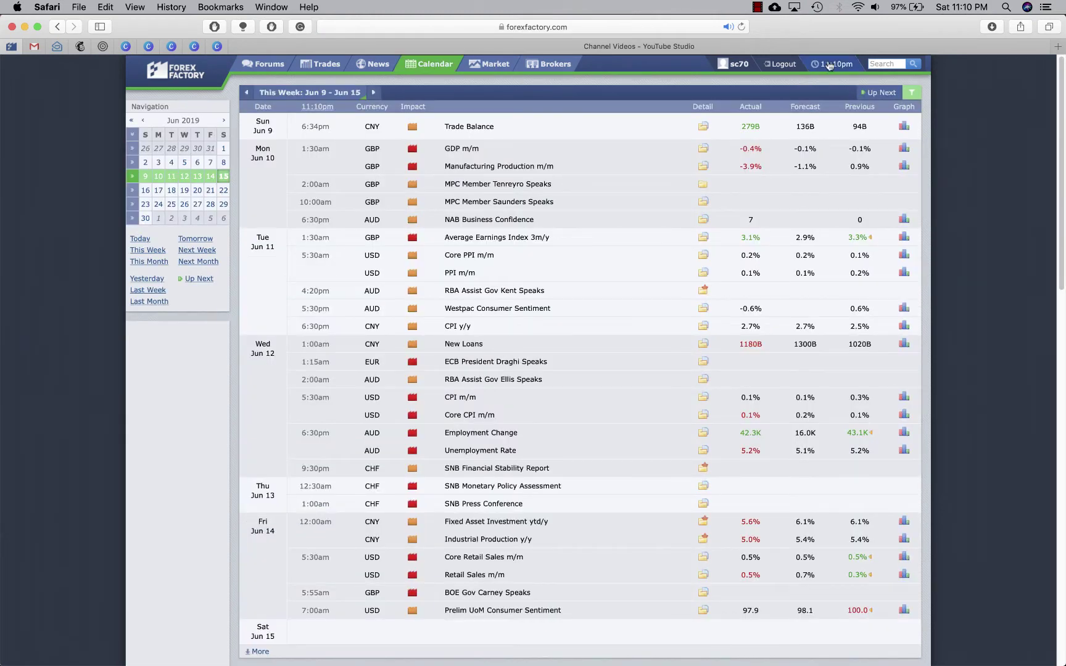
Review the time zone list in Forex Factory's Time Zone Settings, keeping (GMT -8:00) Pacific Time (US & Canada)
click(830, 65)
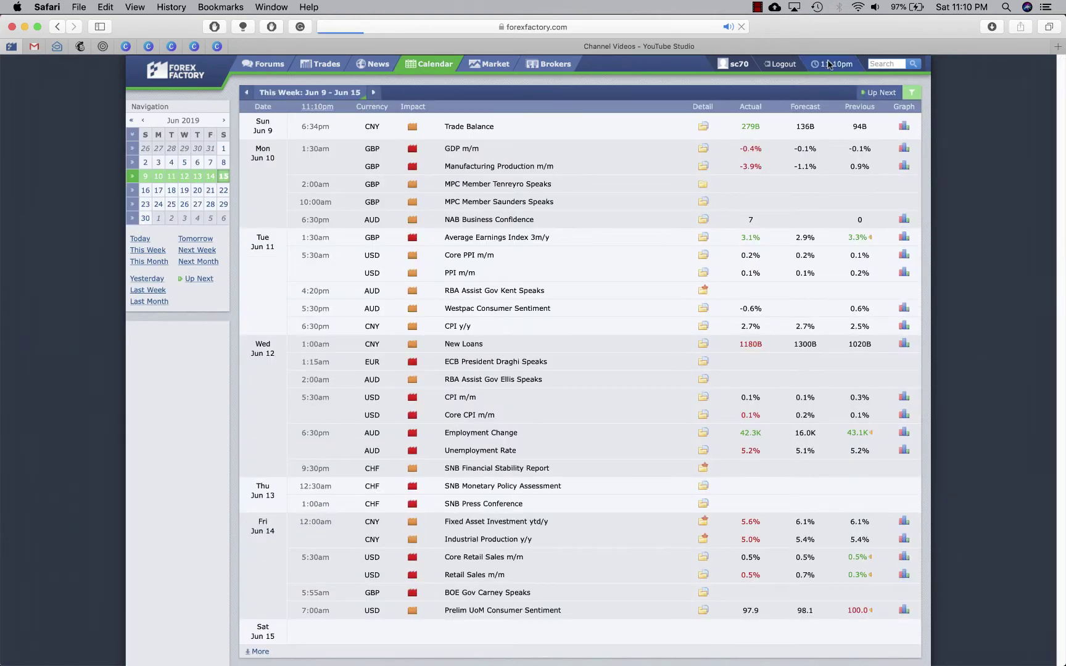
click(658, 181)
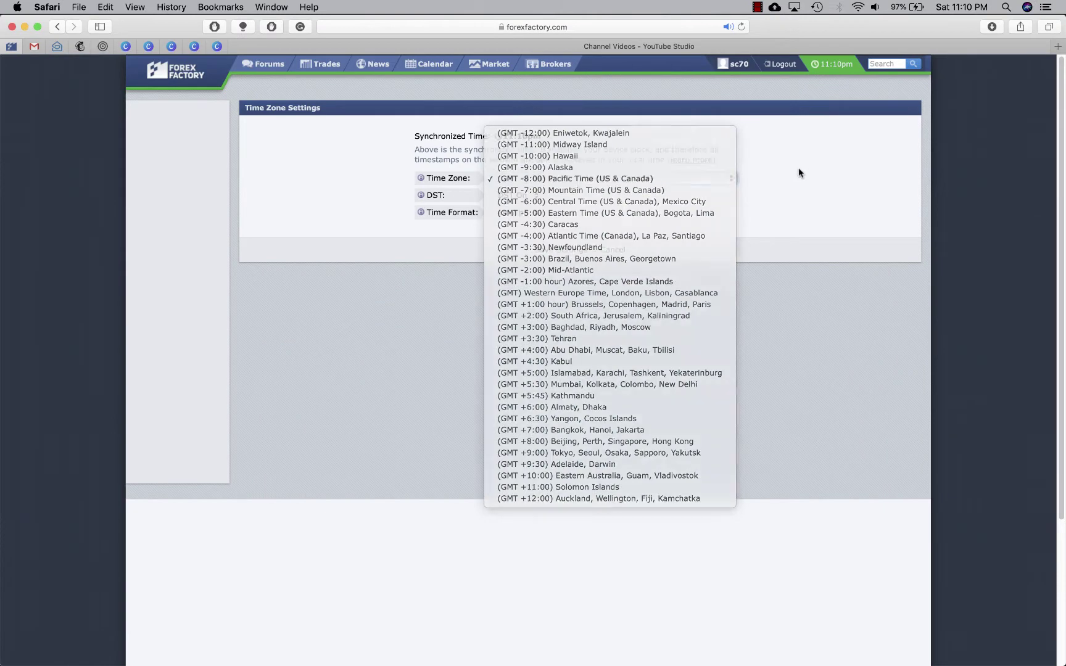
click(799, 167)
click(575, 247)
Return to the economic calendar and show next week's events, Jun 16 - Jun 22
click(428, 64)
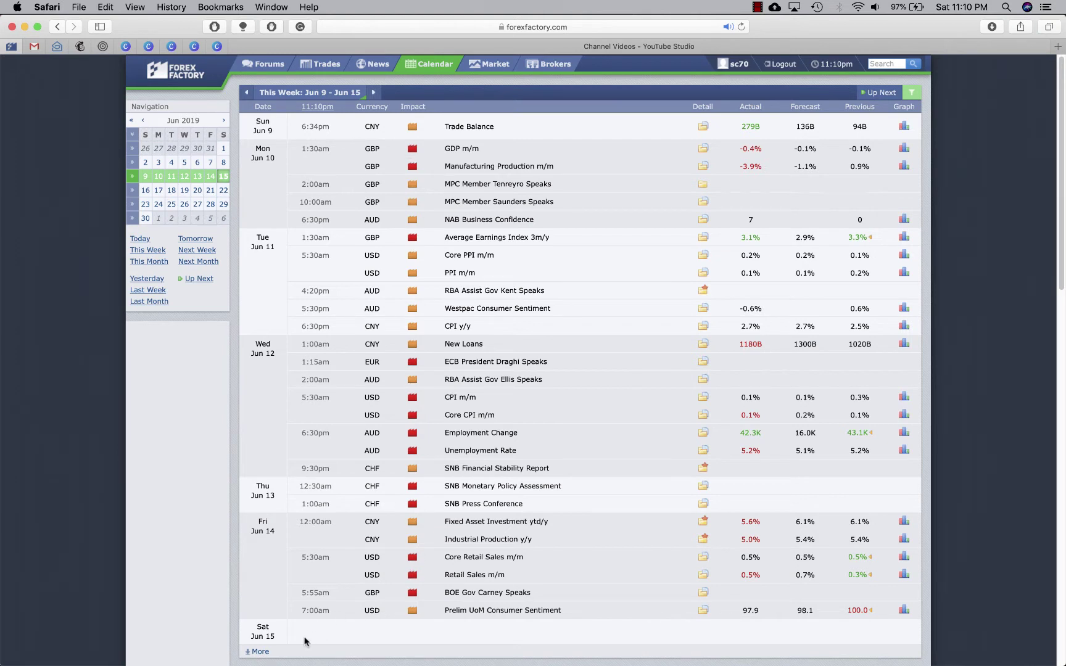
click(374, 93)
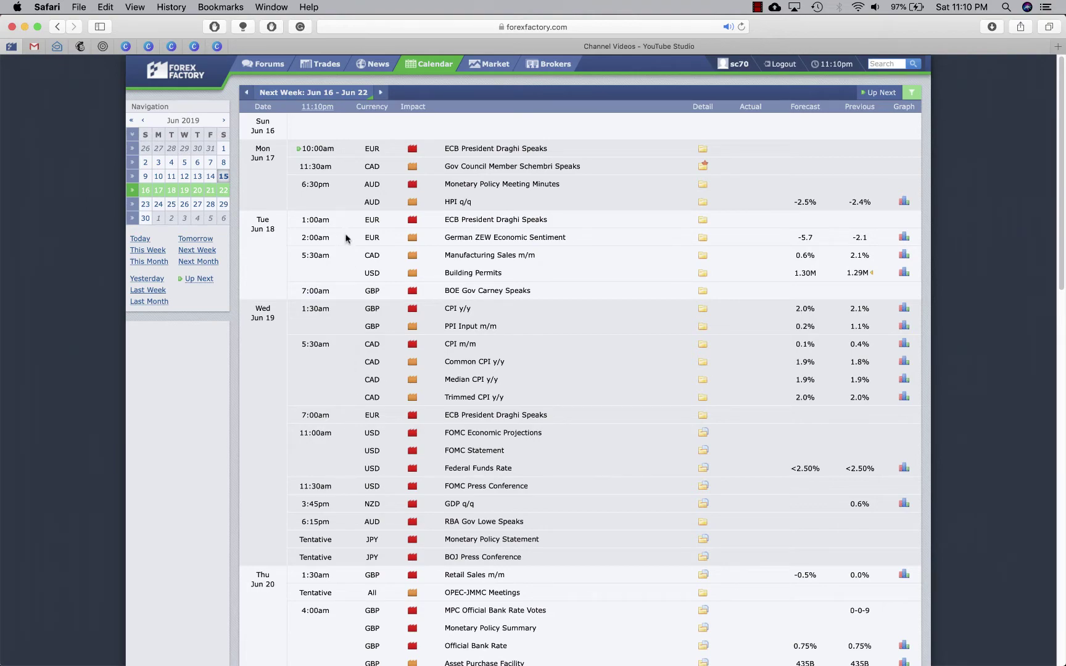
Switch to PowerPoint and show slide 4 about confirming trend and price direction on the 2H, 4H, 8H and 1D charts
key(ctrl+Up)
click(833, 278)
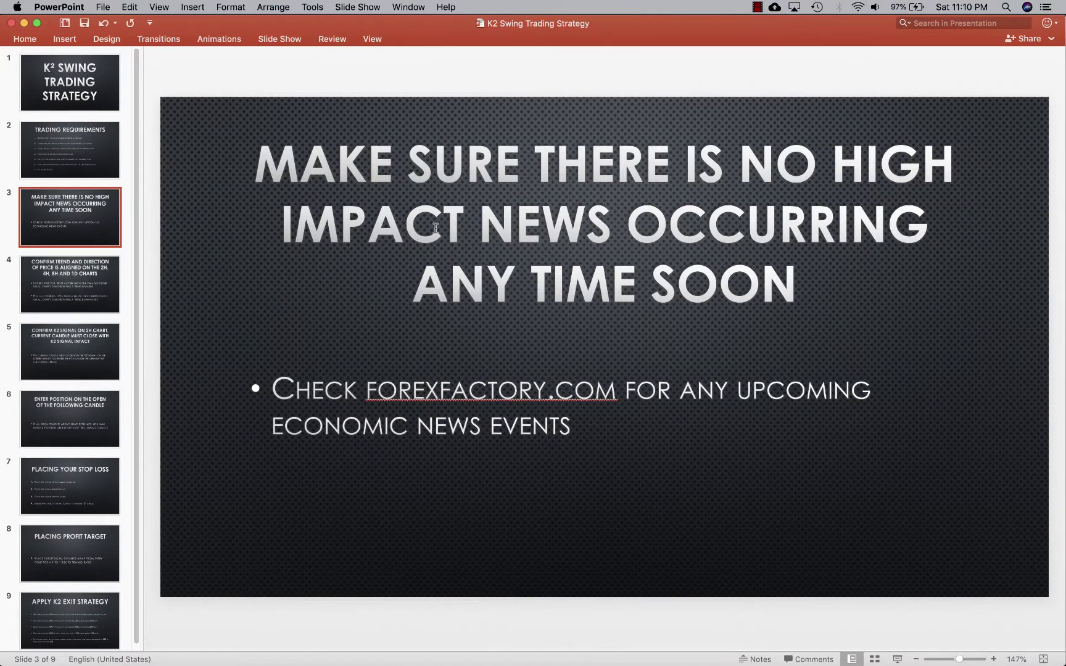
key(XF86MonBrightnessUp)
click(97, 276)
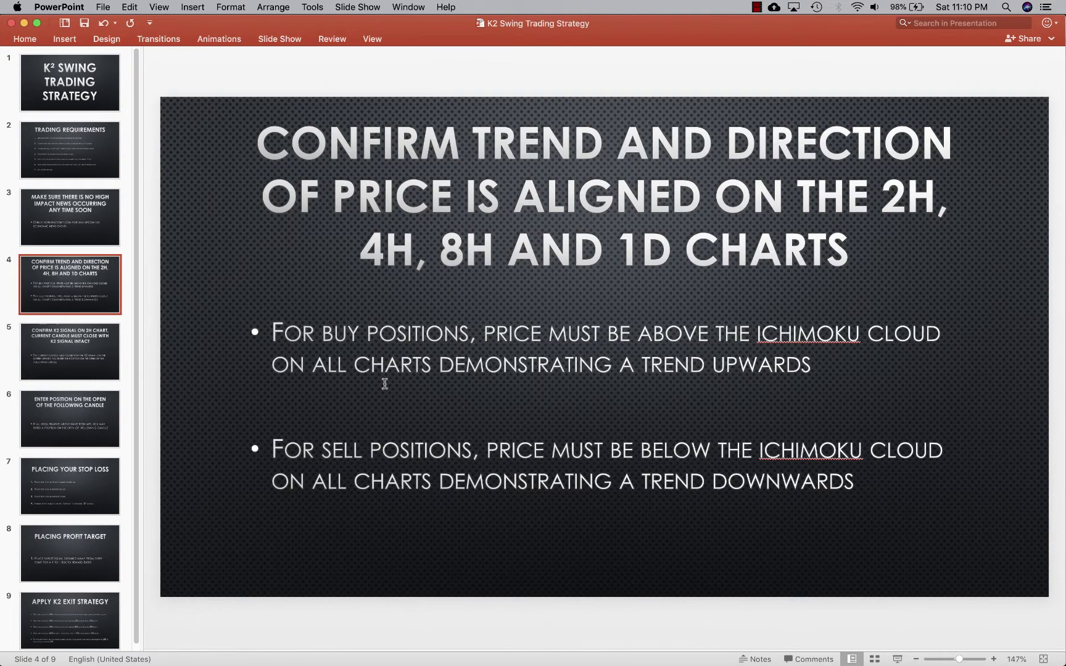
Switch to Chrome and compare price with the Ichimoku cloud on TradingView's four USDCAD charts and four EURUSD charts
key(ctrl+Up)
click(357, 409)
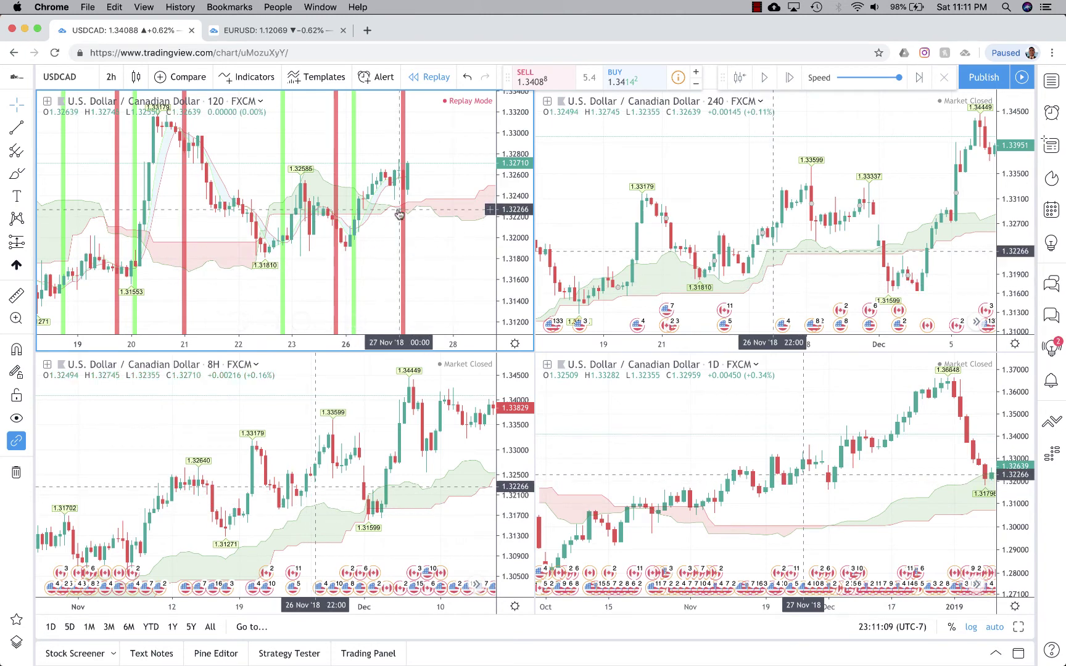
click(260, 33)
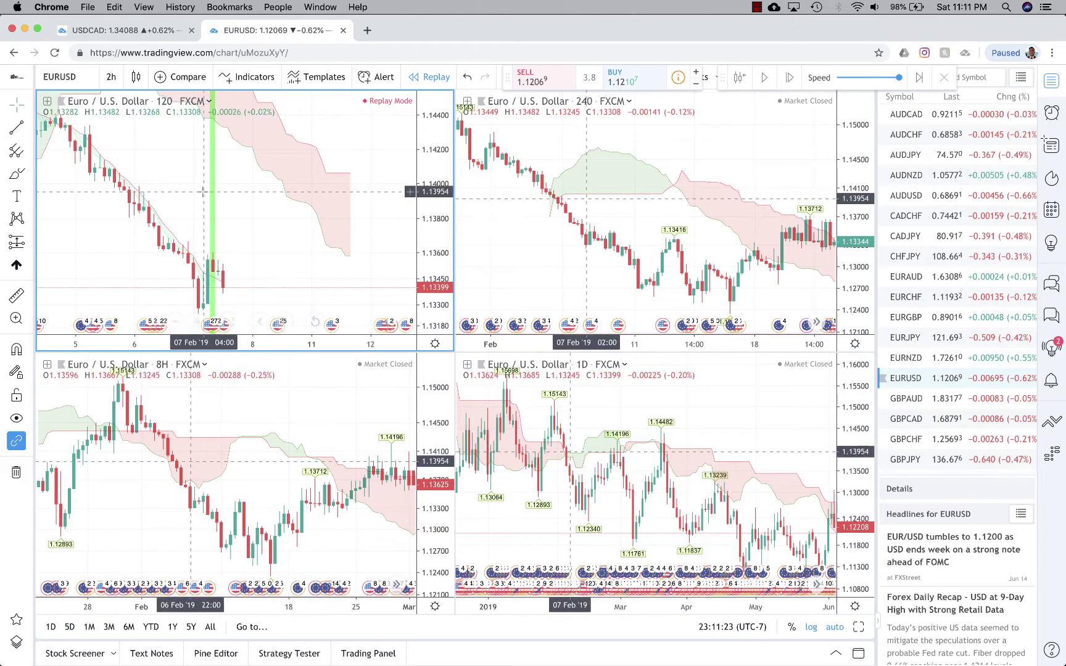
key(ctrl+Tab)
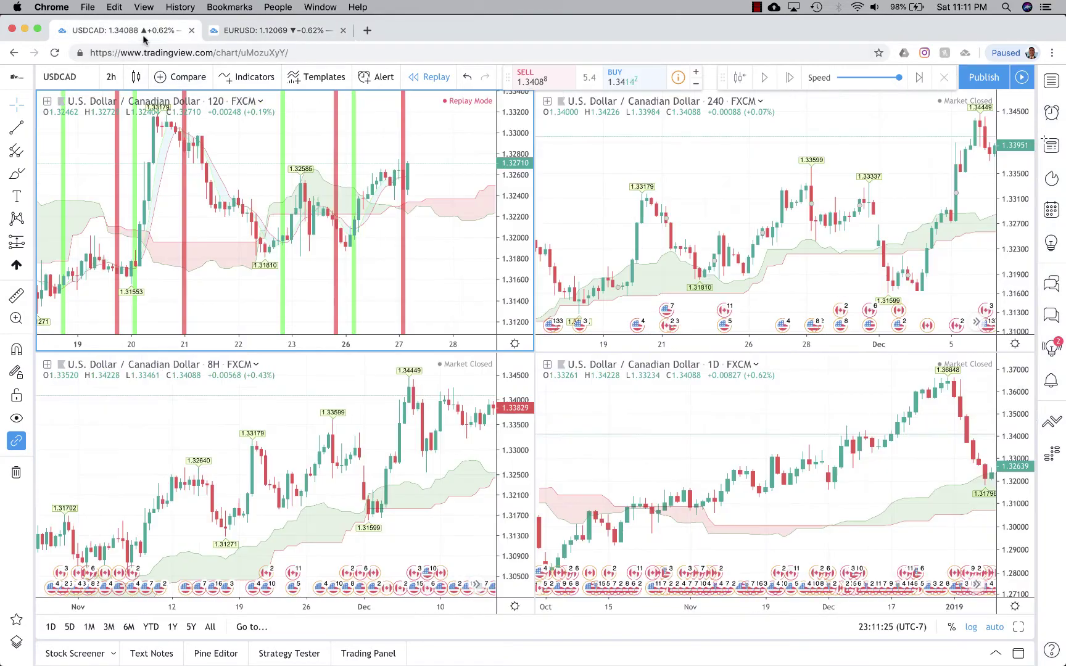
Switch to PowerPoint and show slide 5 about confirming the K2 signal on the 2H chart
key(ctrl+Up)
click(667, 403)
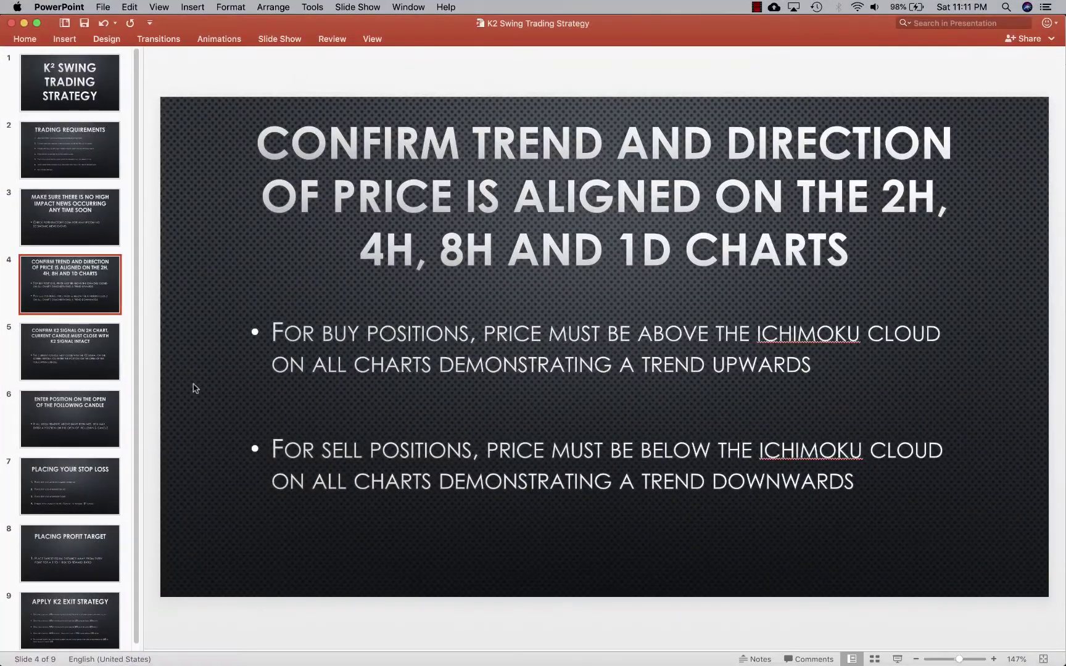
click(84, 348)
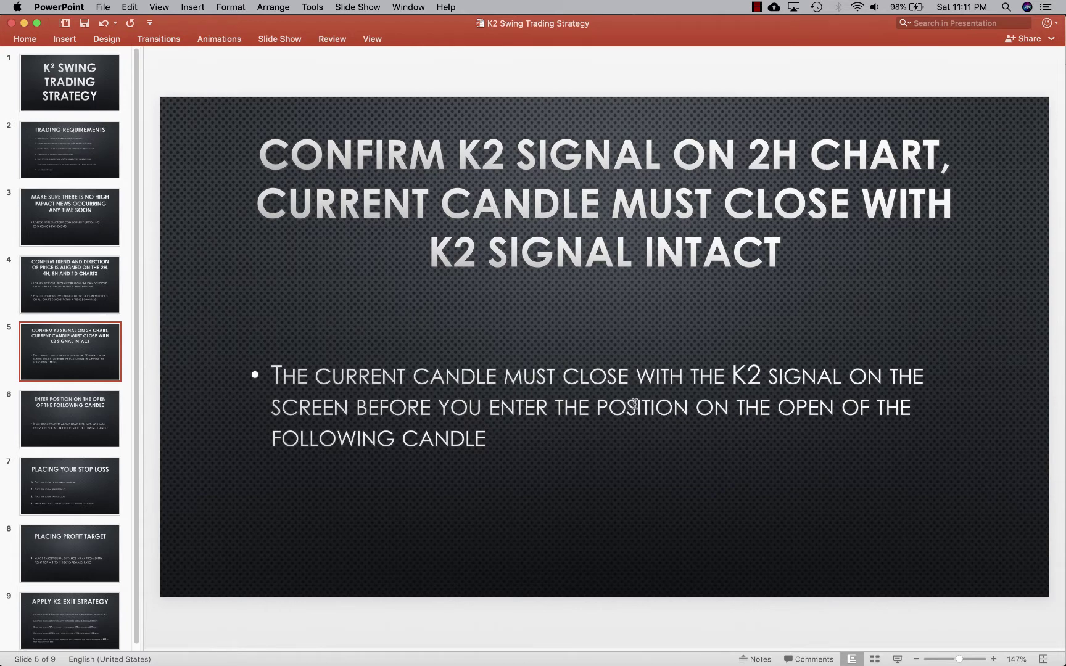
Switch to Chrome and advance the bar replay of the USDCAD 2-hour chart by one candle
key(ctrl+Up)
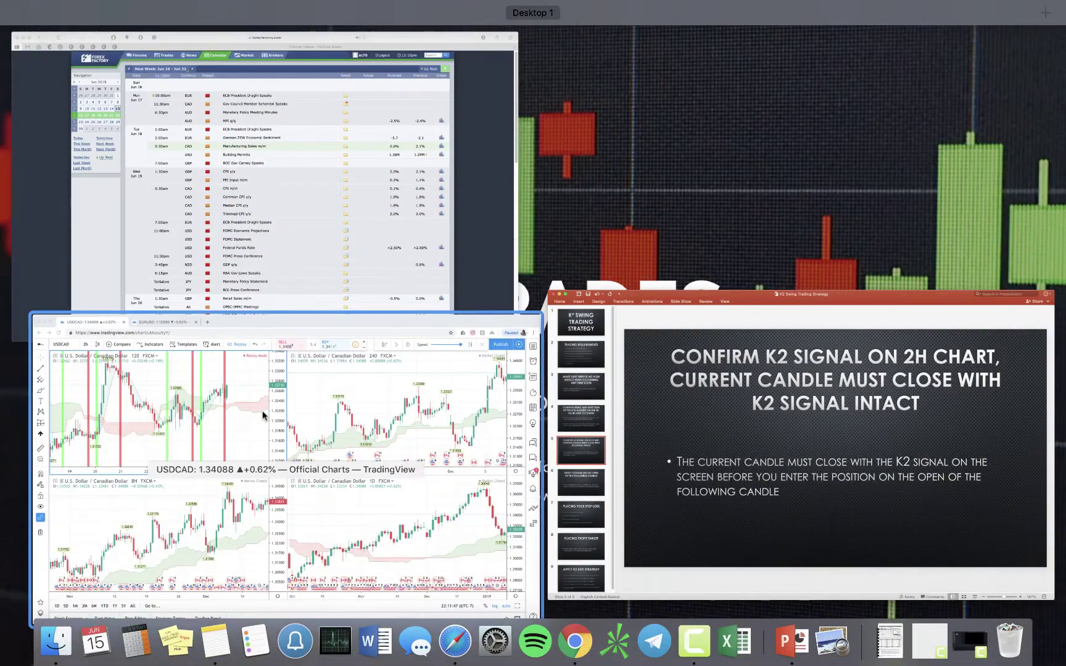
click(204, 395)
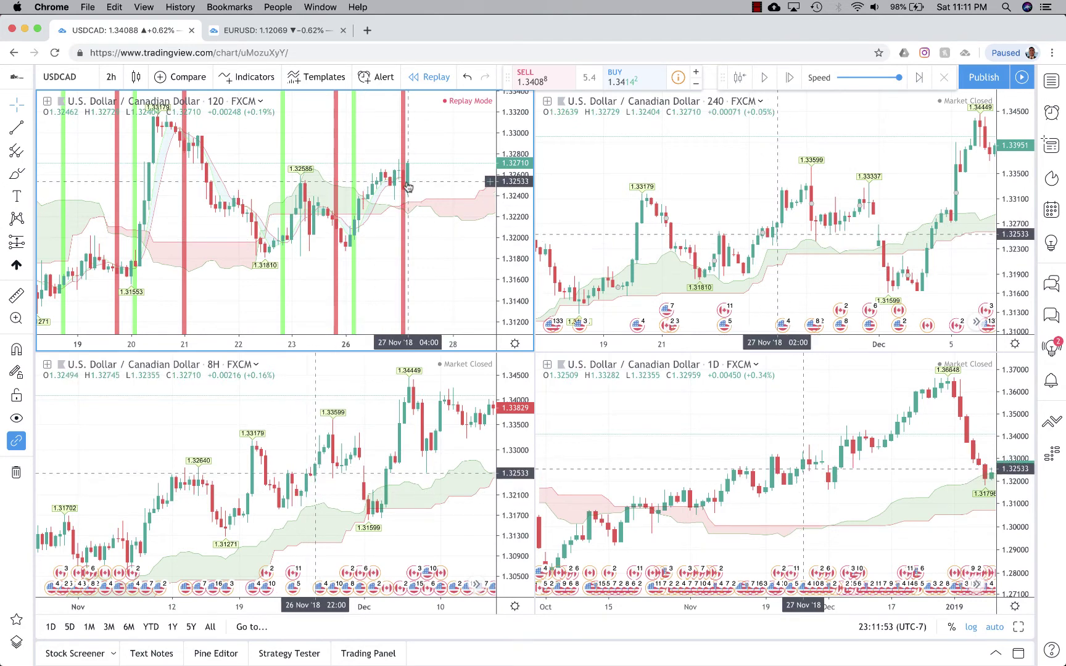
click(790, 79)
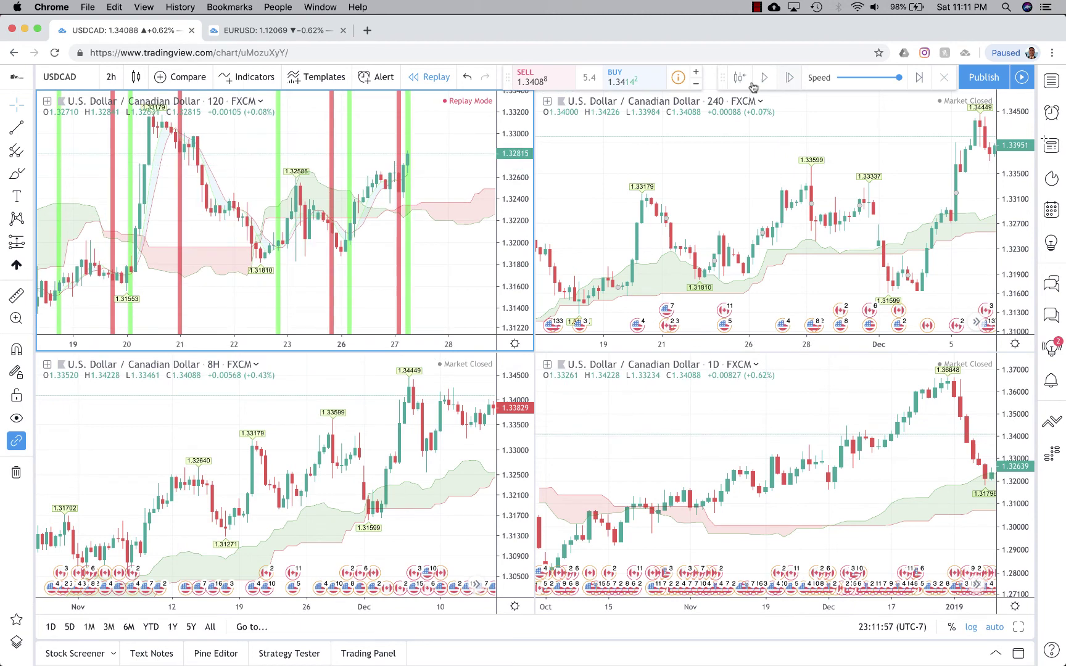
Place a long position on the USDCAD 2-hour chart just after the latest green signal, with entry at about 1.32810
scroll(410, 175, up, 5)
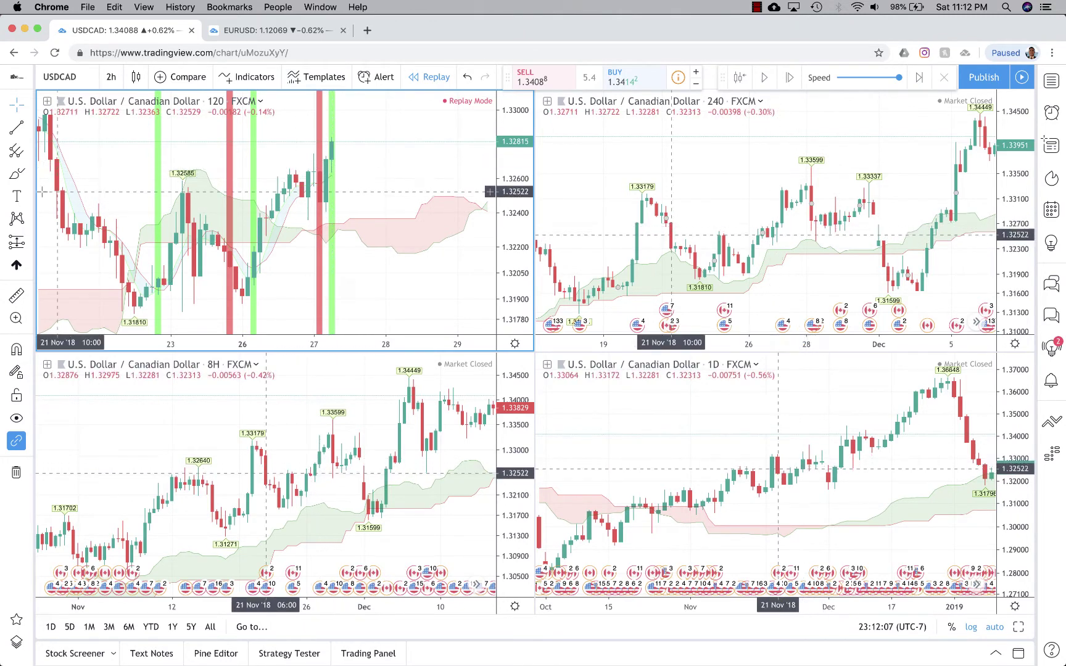
click(30, 241)
click(74, 243)
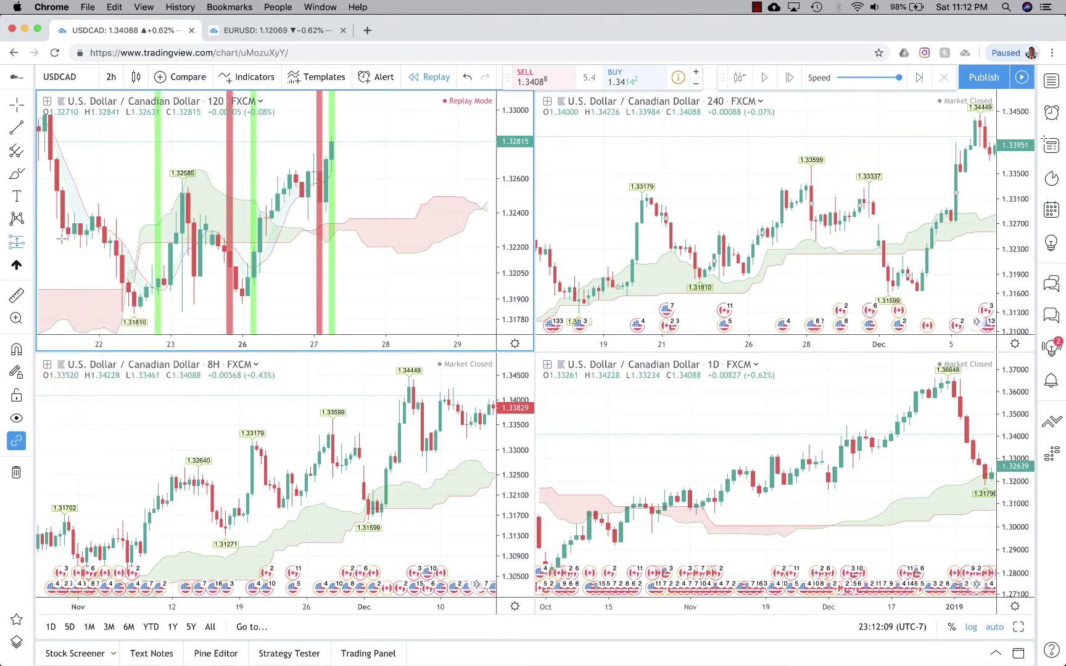
click(337, 142)
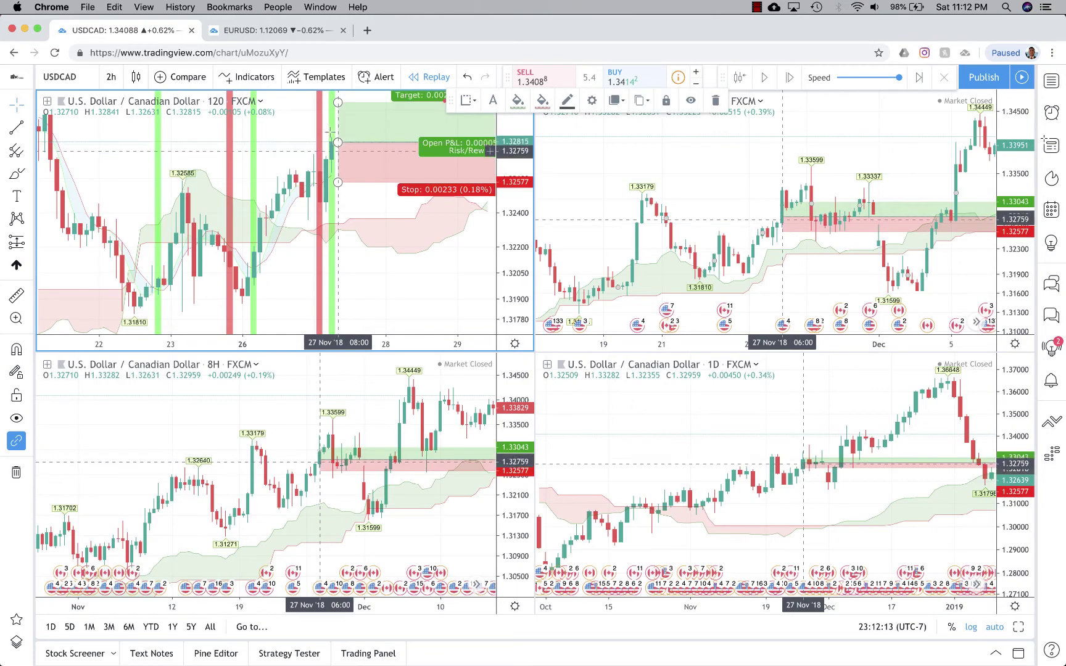
Switch to PowerPoint and show slide 6 about entering the position on the open of the following candle
key(ctrl+Up)
click(802, 444)
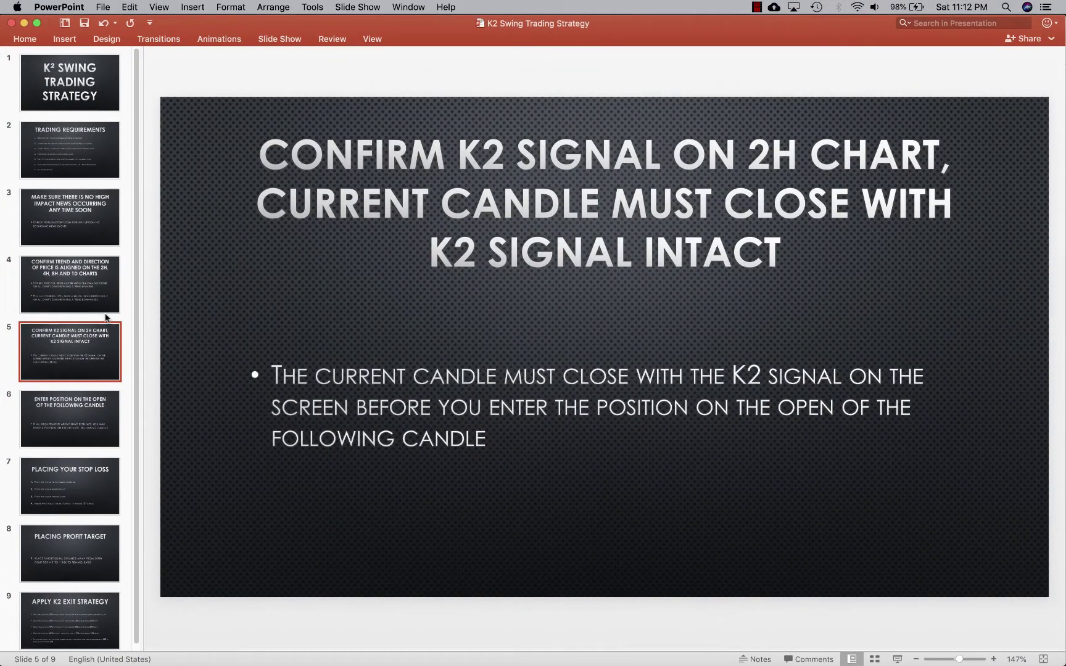
click(52, 424)
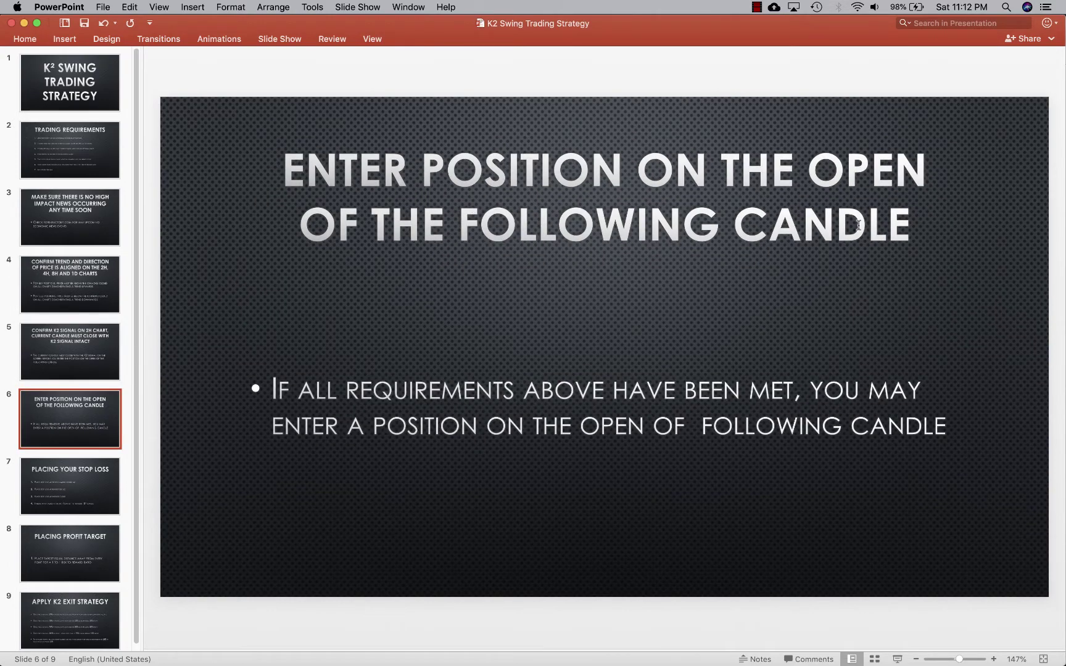
key(ctrl+Up)
click(222, 407)
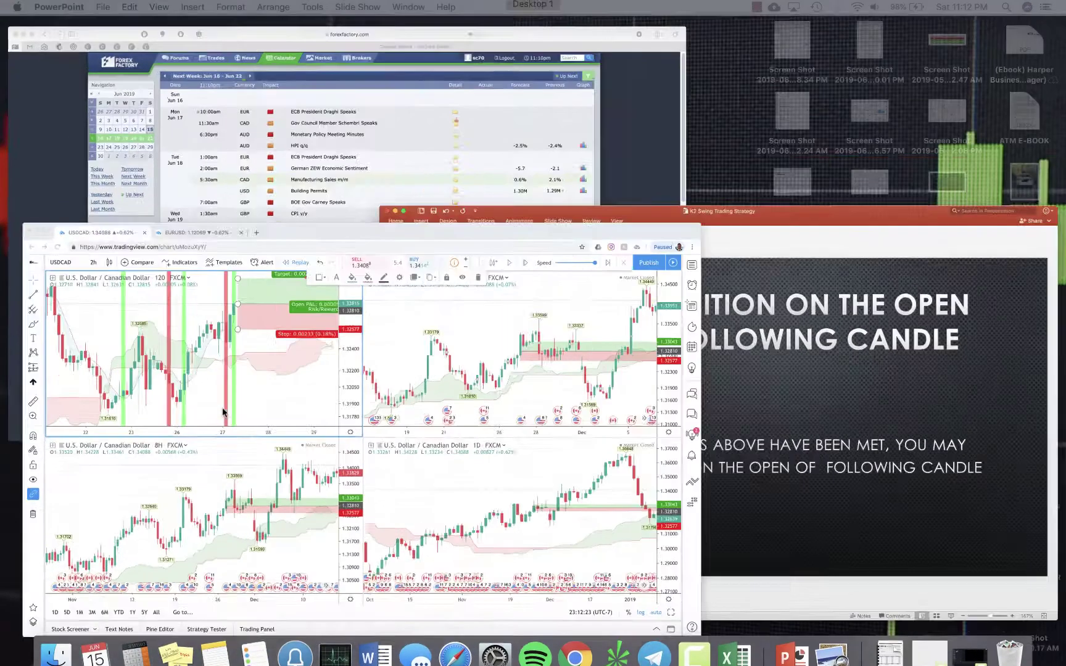
key(ctrl+Up)
click(595, 352)
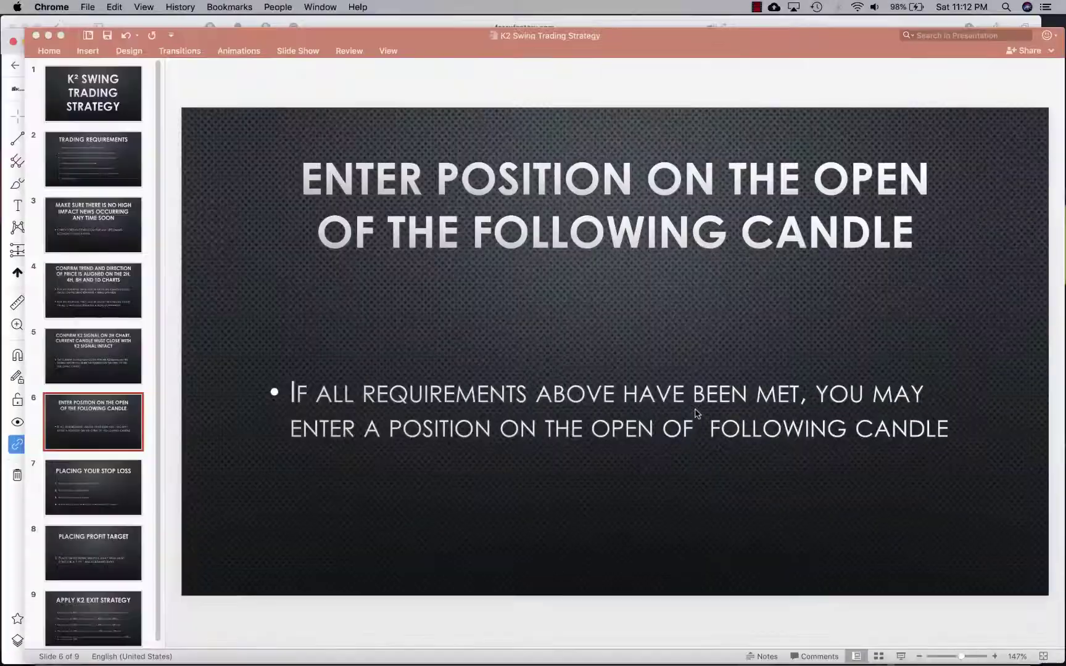
Show slide 7, Placing Your Stop Loss
key(XF86MonBrightnessDown)
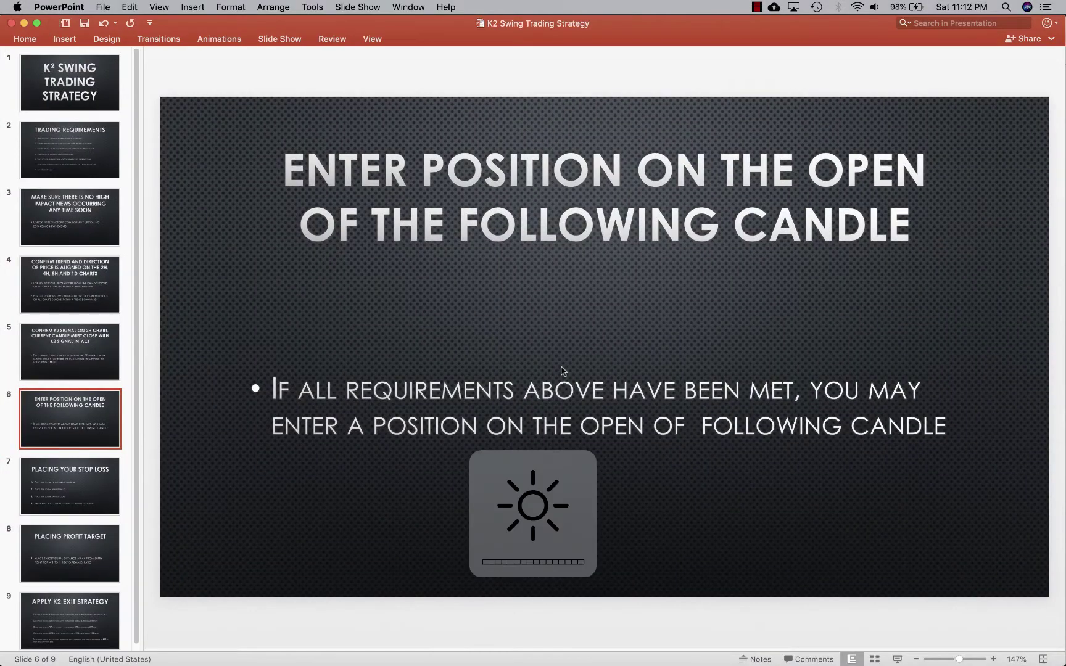
click(102, 493)
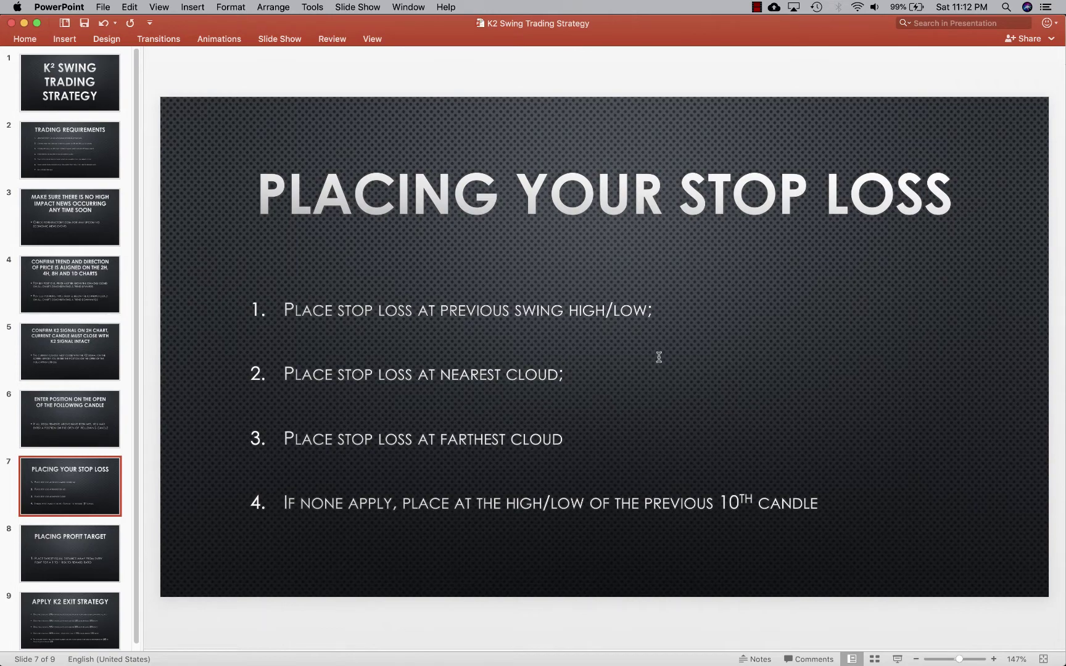
Switch to Chrome and maximize the USDCAD 2-hour chart so that it fills the whole layout
key(ctrl+Up)
click(369, 400)
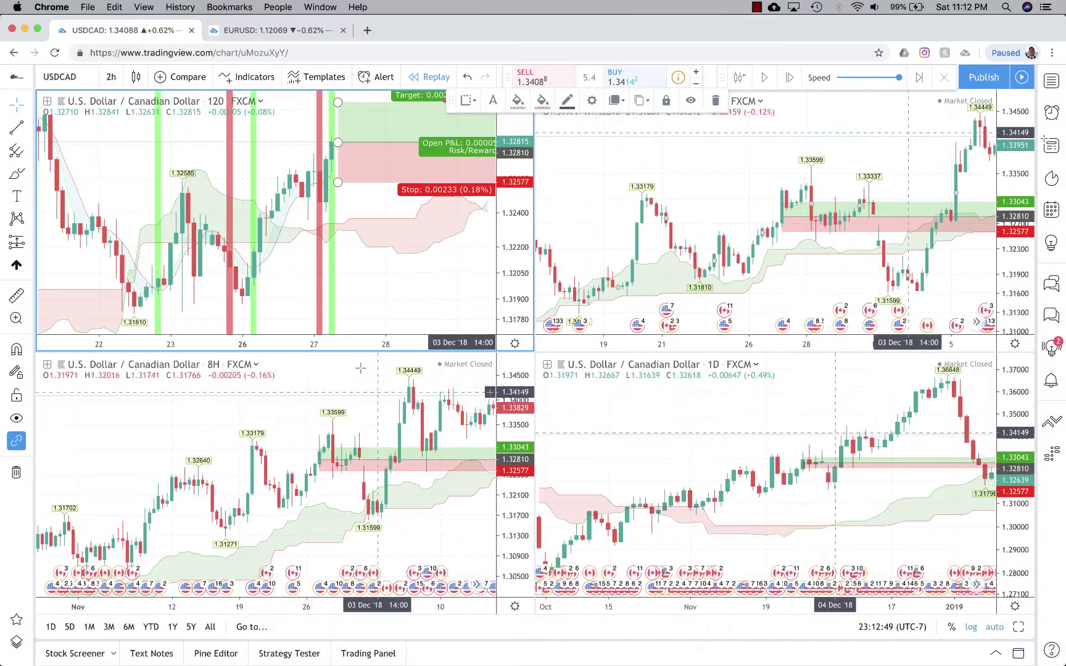
click(357, 247)
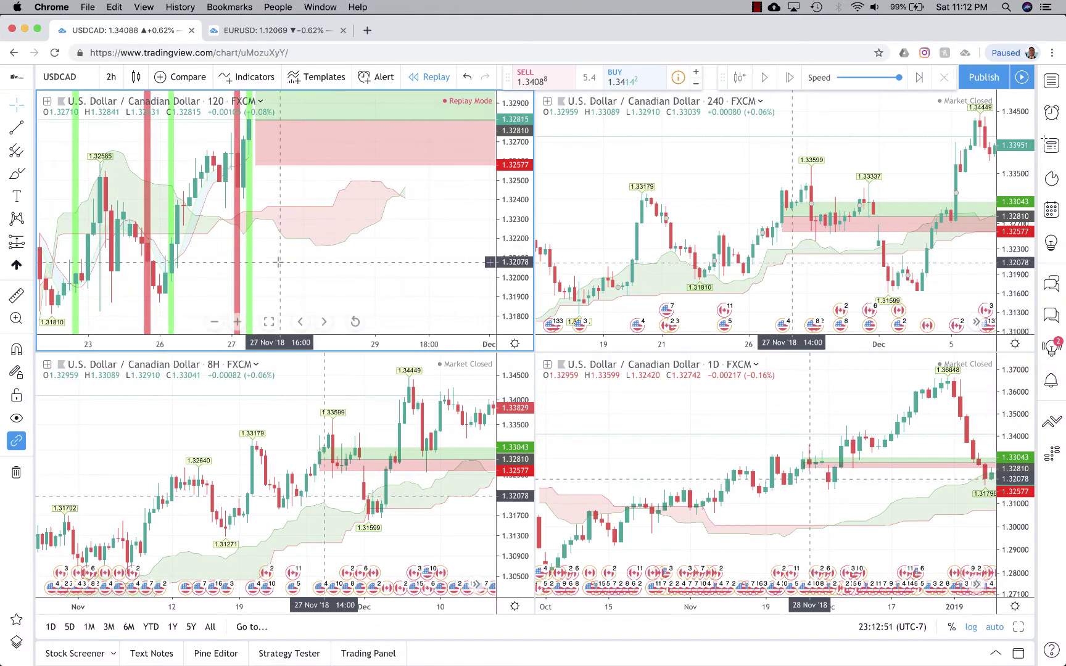
drag(189, 261, 273, 259)
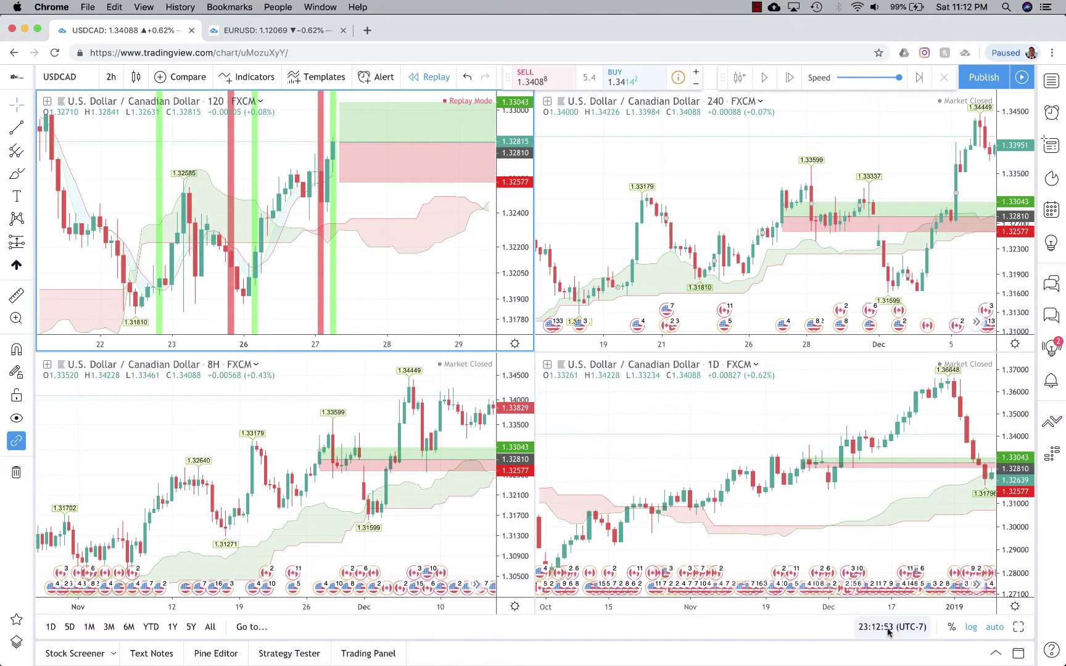
click(1017, 628)
key(XF86MonBrightnessDown)
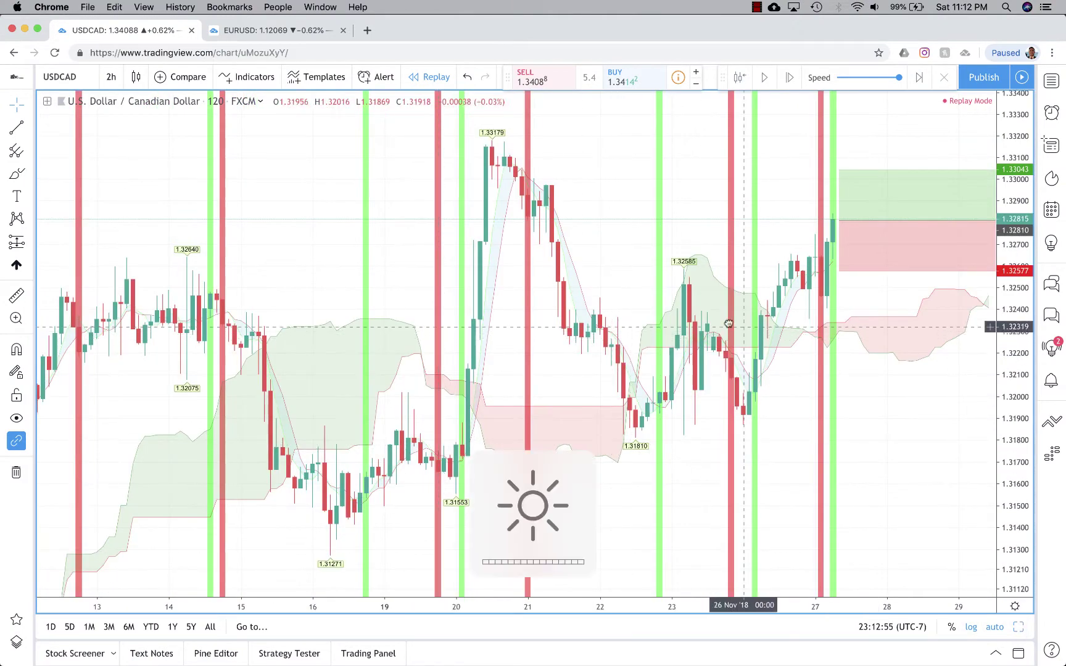
Lower the long position's stop level on the USDCAD 2-hour chart to about 1.32402
drag(707, 321, 513, 321)
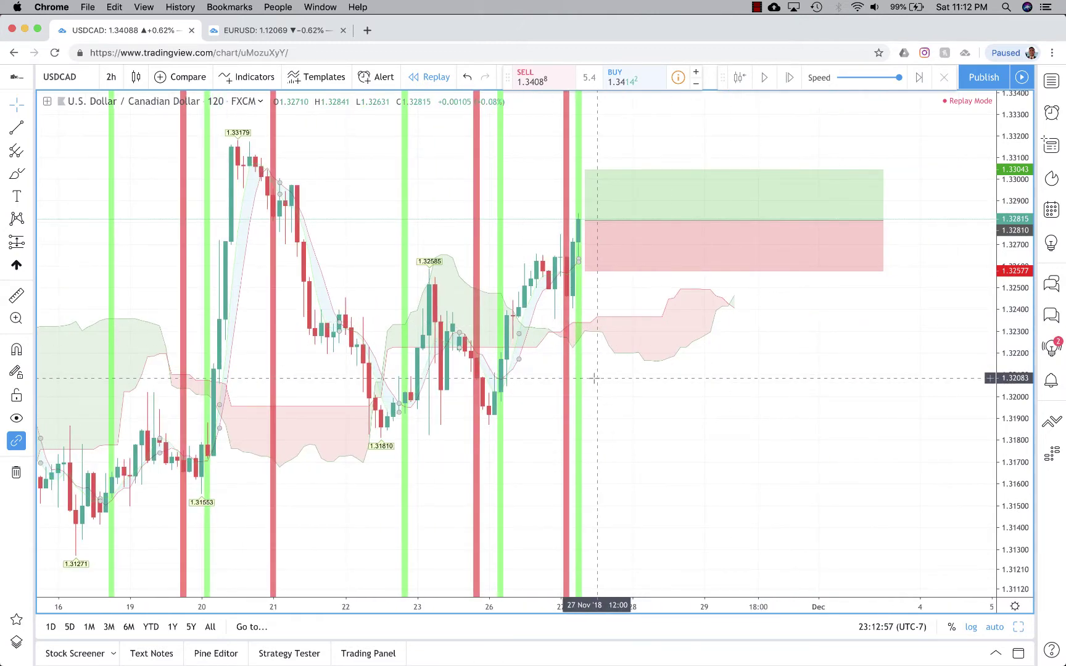
scroll(594, 377, up, 2)
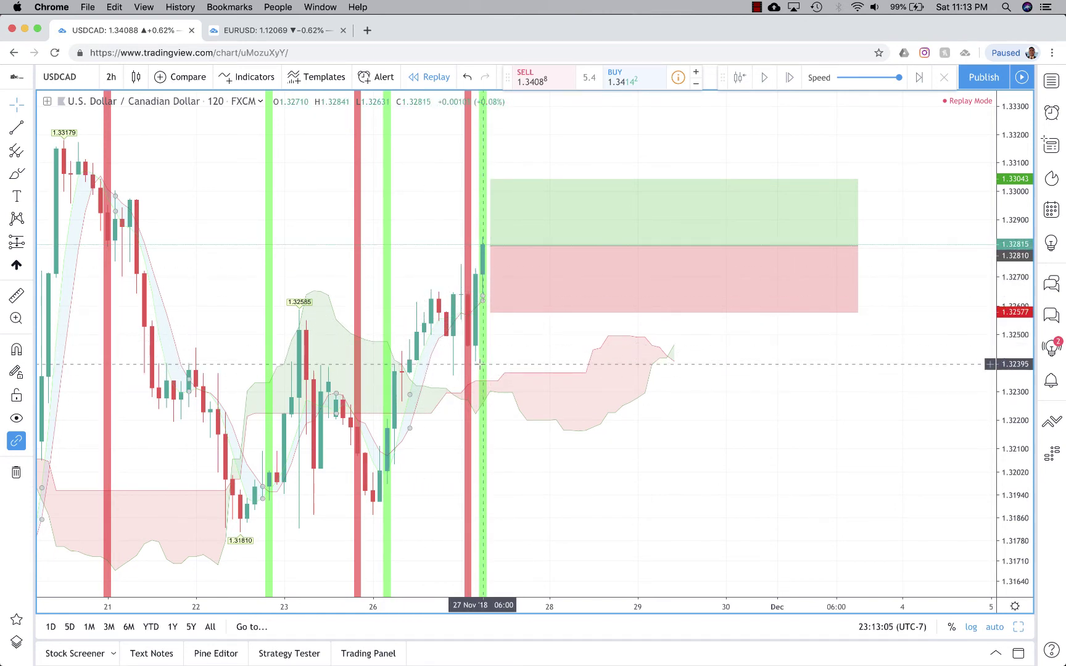
click(494, 314)
drag(491, 312, 447, 363)
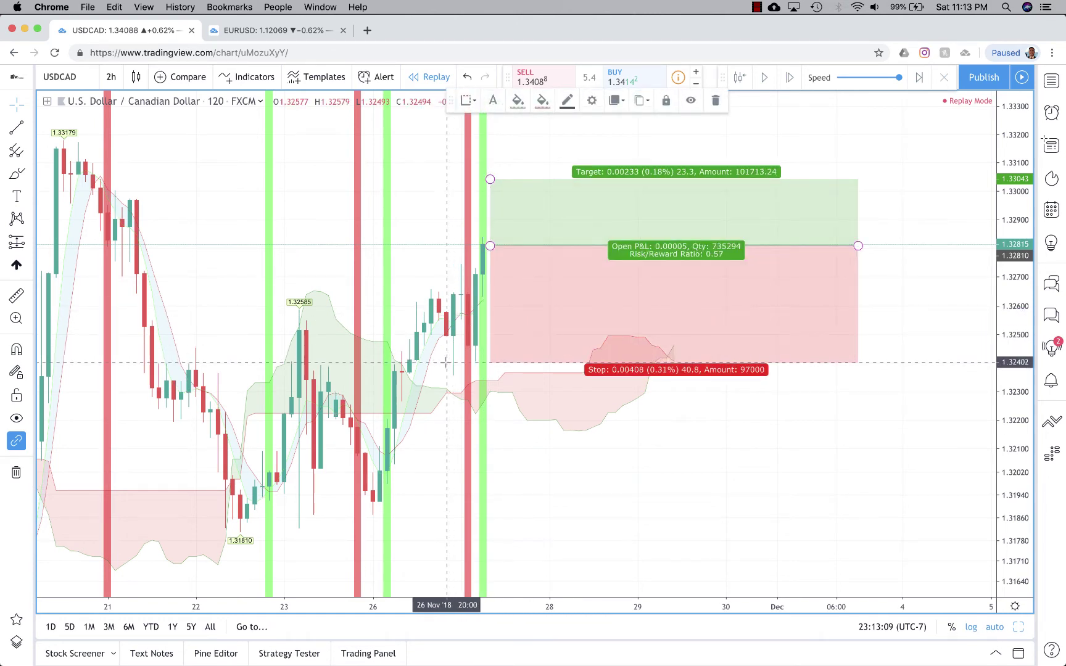
Set both the profit level and the stop level of the USDCAD long position to 400
double_click(528, 330)
click(517, 384)
text(400)
double_click(509, 337)
text(400)
click(583, 430)
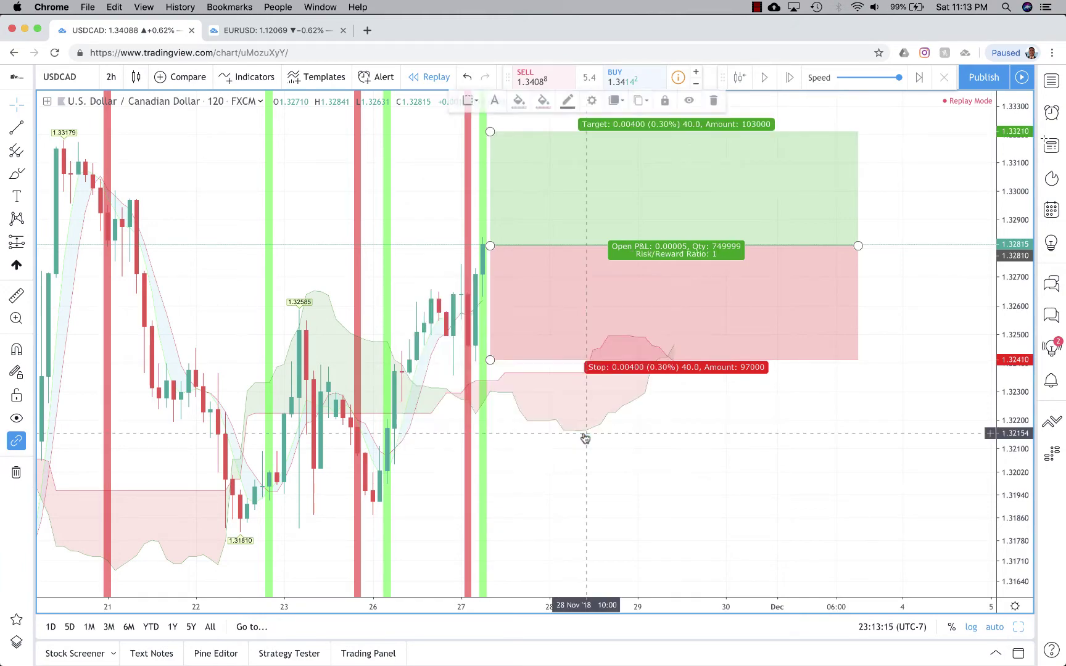
Switch to PowerPoint and show slide 8, Placing Profit Target
key(ctrl+Up)
click(725, 395)
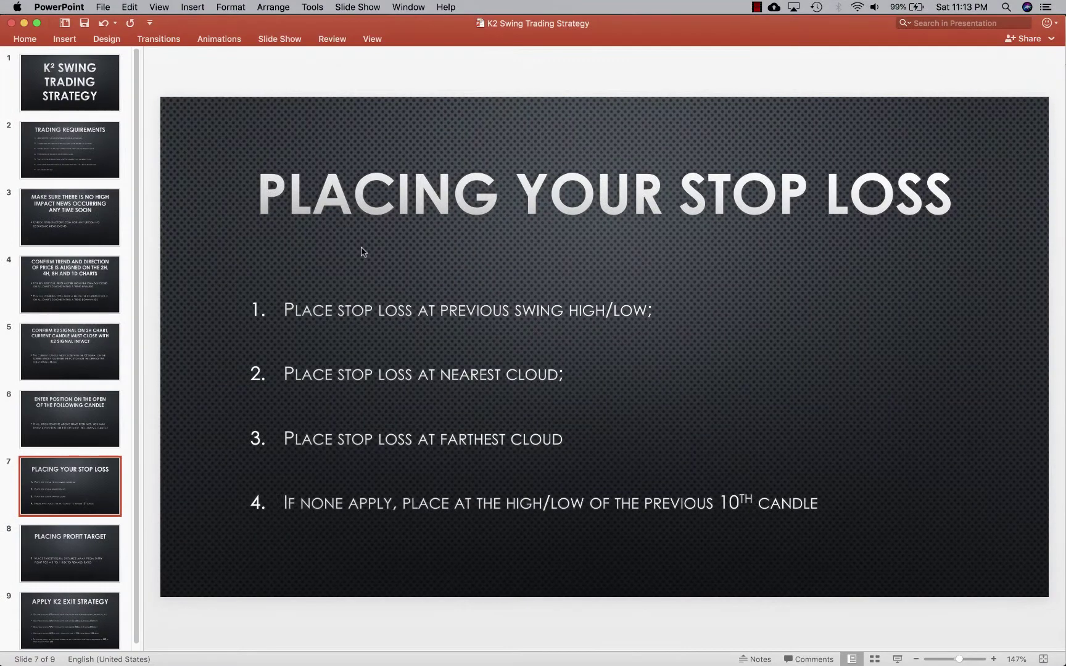
click(48, 563)
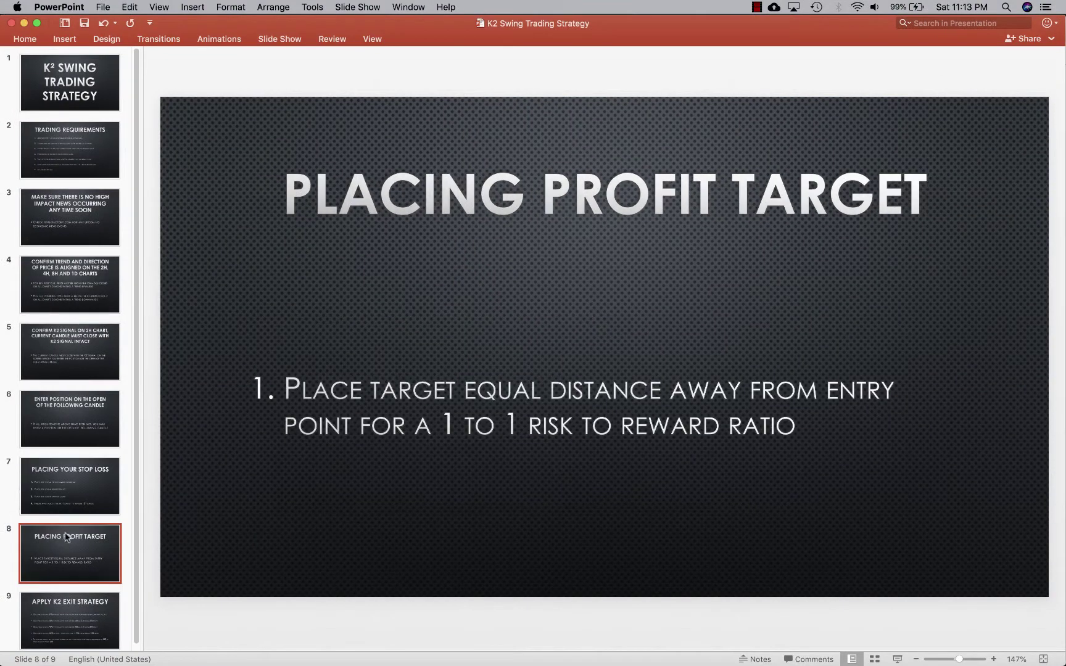
Switch to Chrome and examine the long position's target and stop distances on the USDCAD 2-hour chart
key(XF86MonBrightnessUp)
key(ctrl+Up)
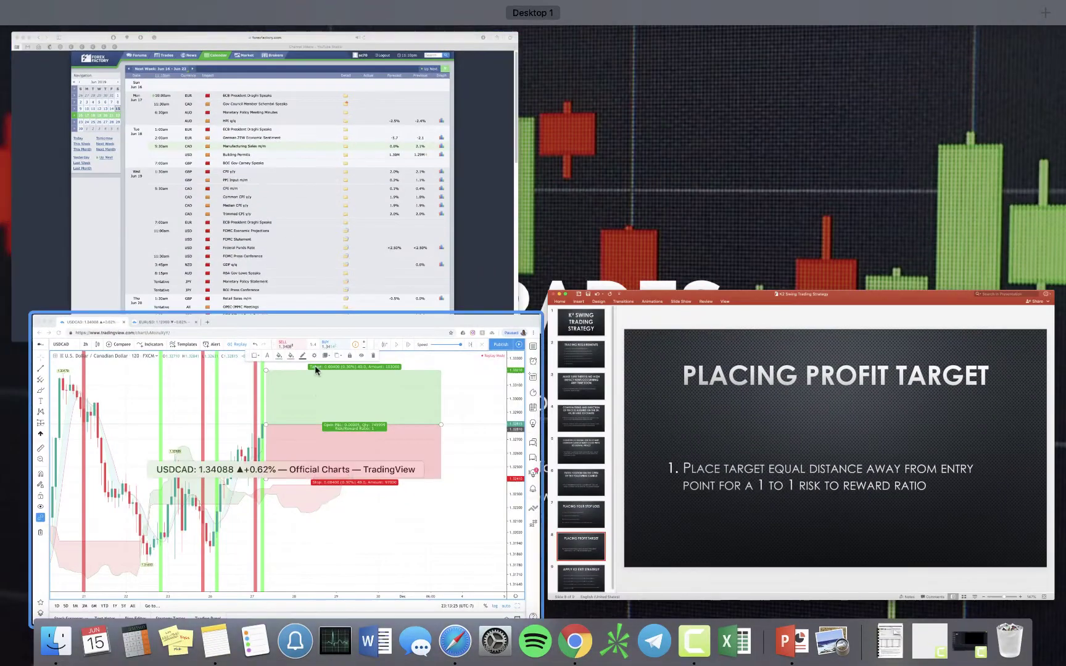
click(290, 445)
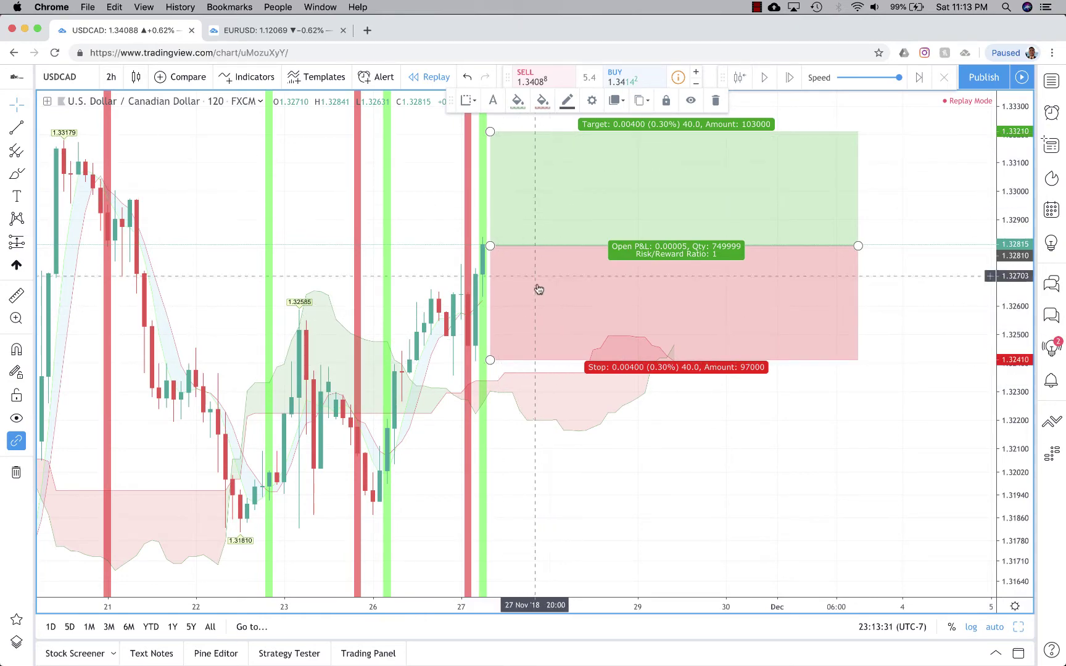
Switch to PowerPoint and show slide 9, Apply K2 Exit Strategy
key(ctrl+Up)
click(661, 404)
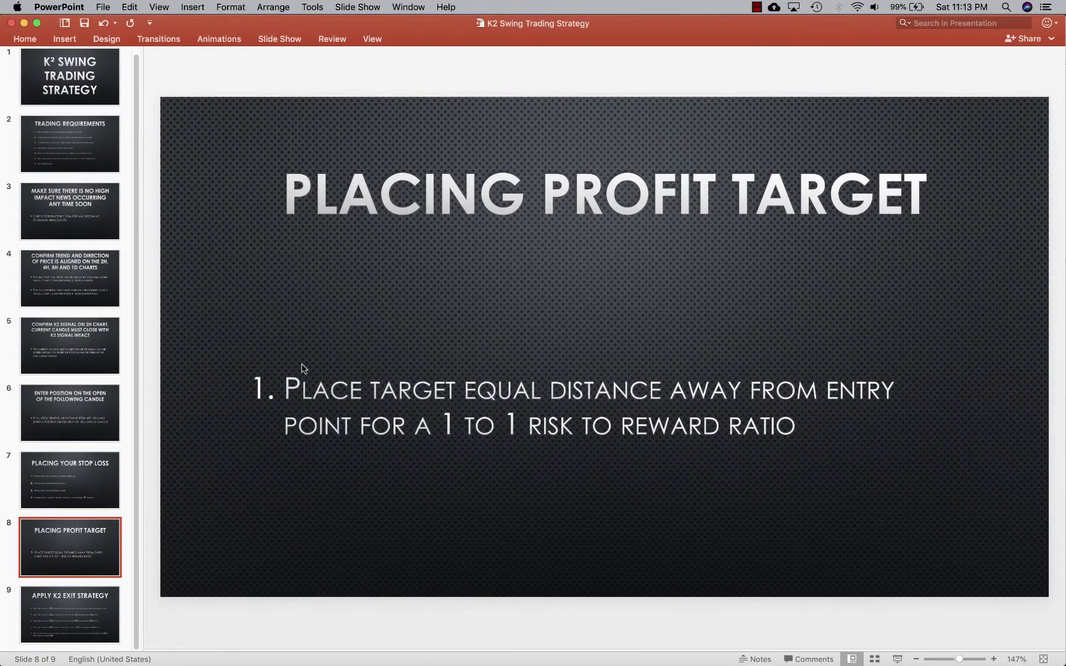
click(65, 627)
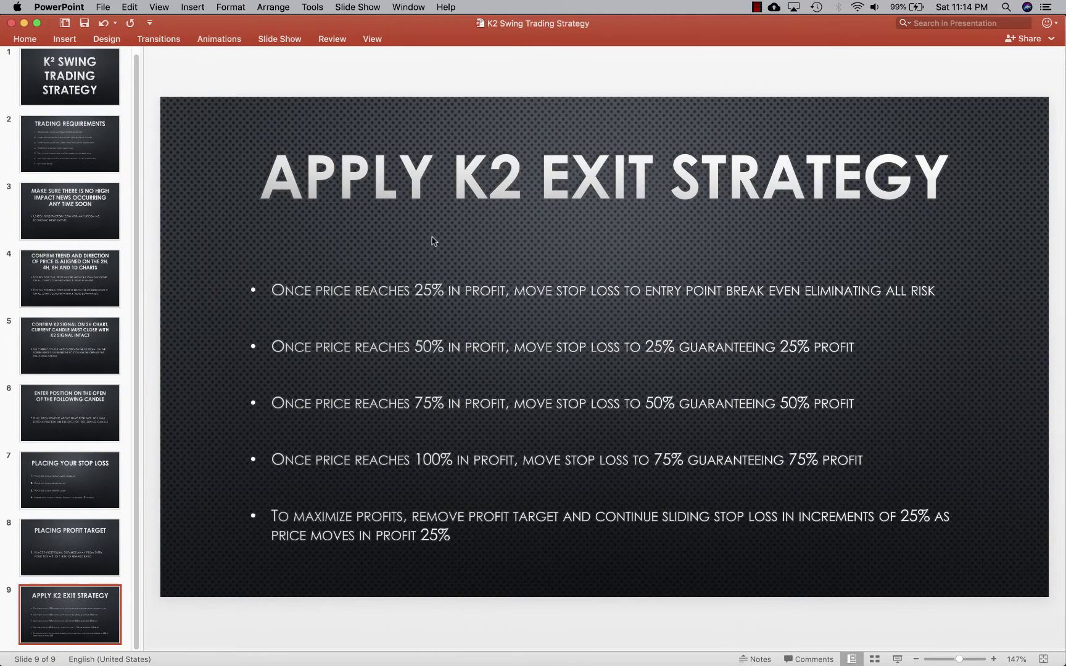
Switch to Chrome and draw a horizontal line on the USDCAD chart at the long position's entry price, about 1.32808
key(ctrl+Up)
click(324, 376)
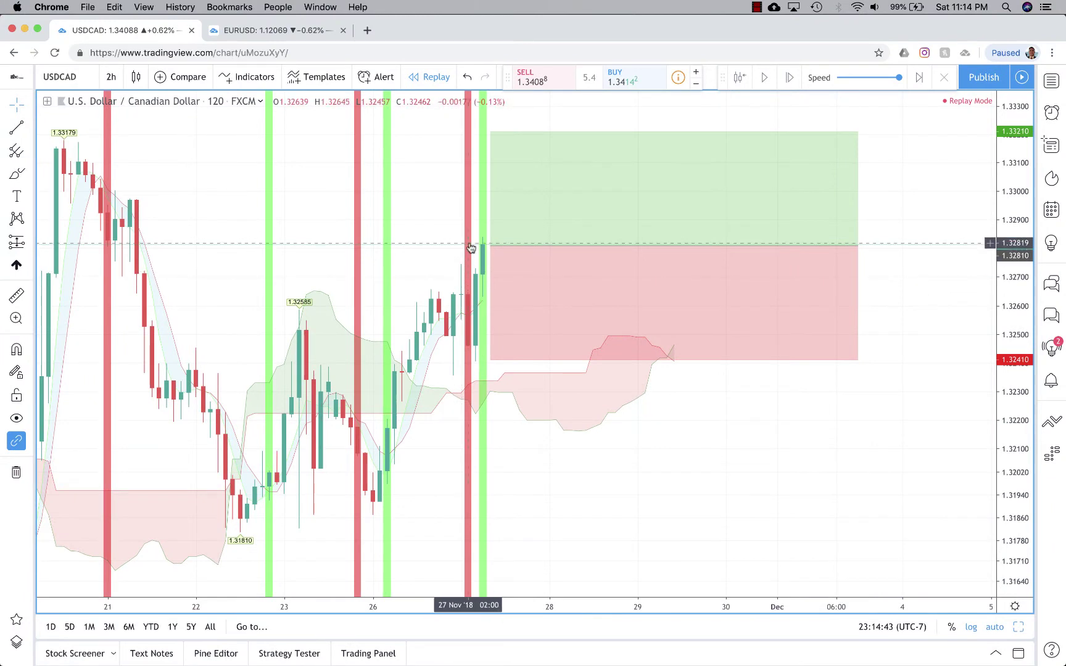
click(16, 128)
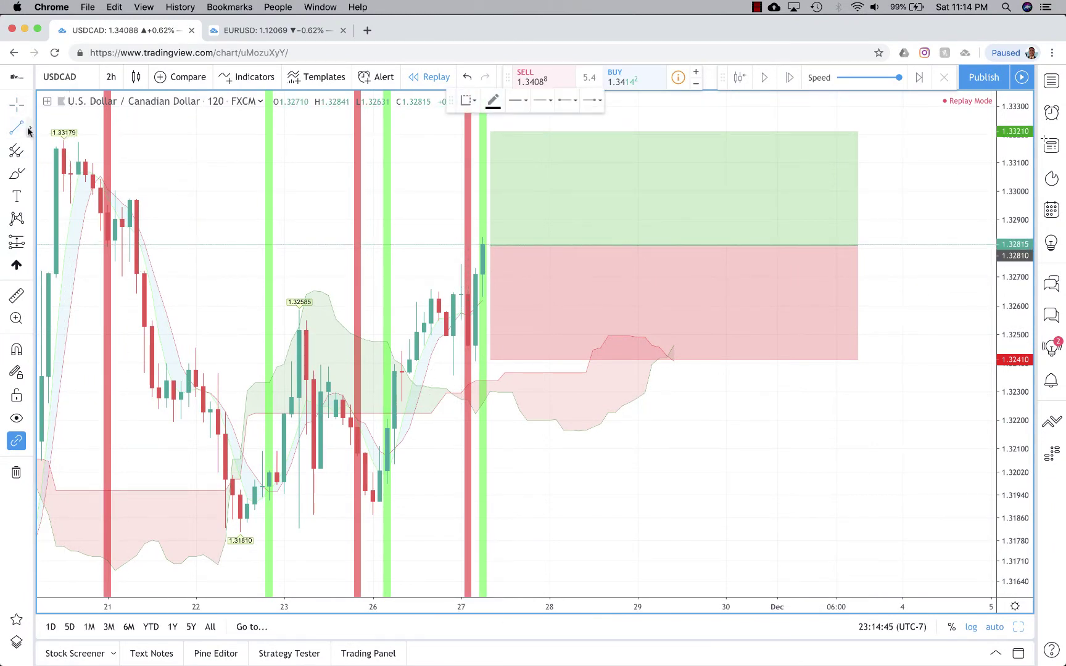
click(30, 128)
click(80, 205)
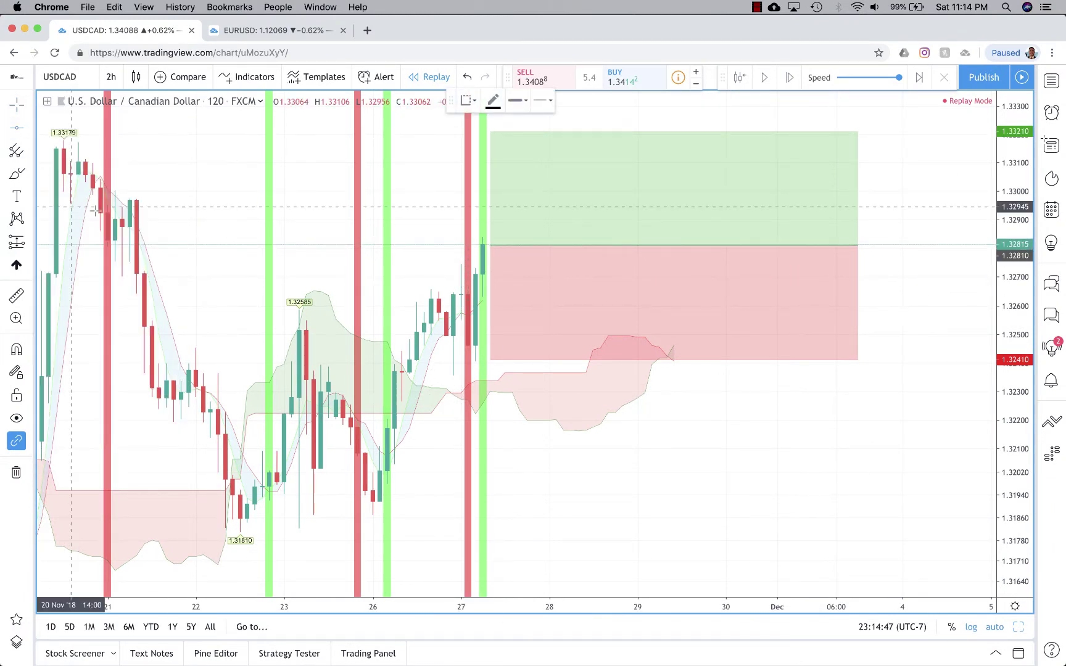
click(358, 245)
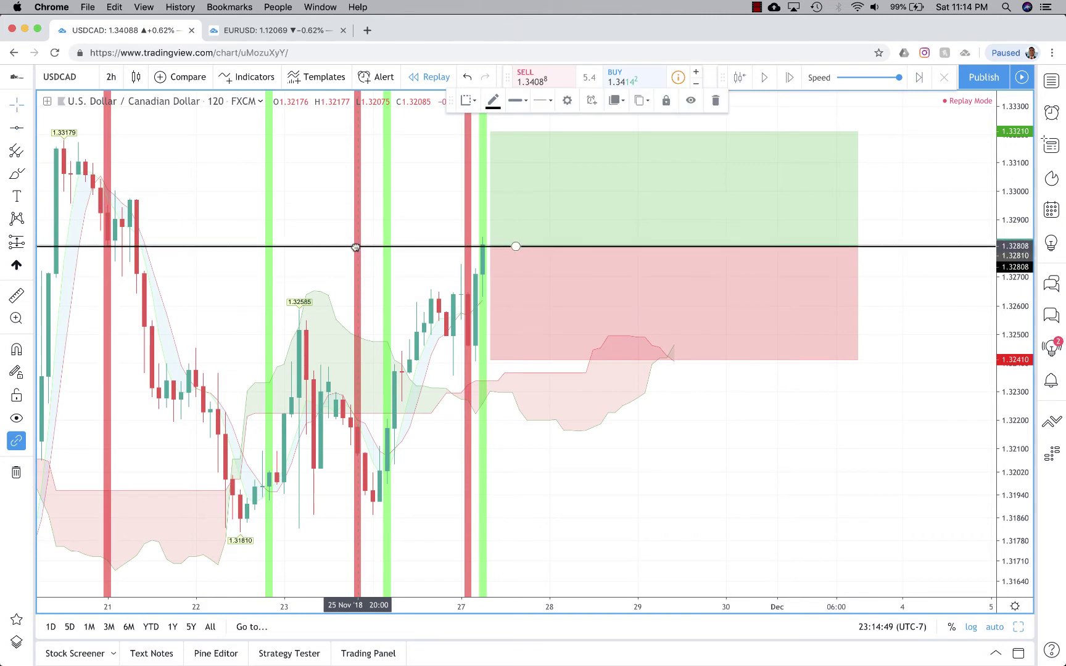
Draw horizontal lines at about 1.33016, 1.32916, 1.33119 and 1.33210 to divide the target zone into quarters
click(16, 128)
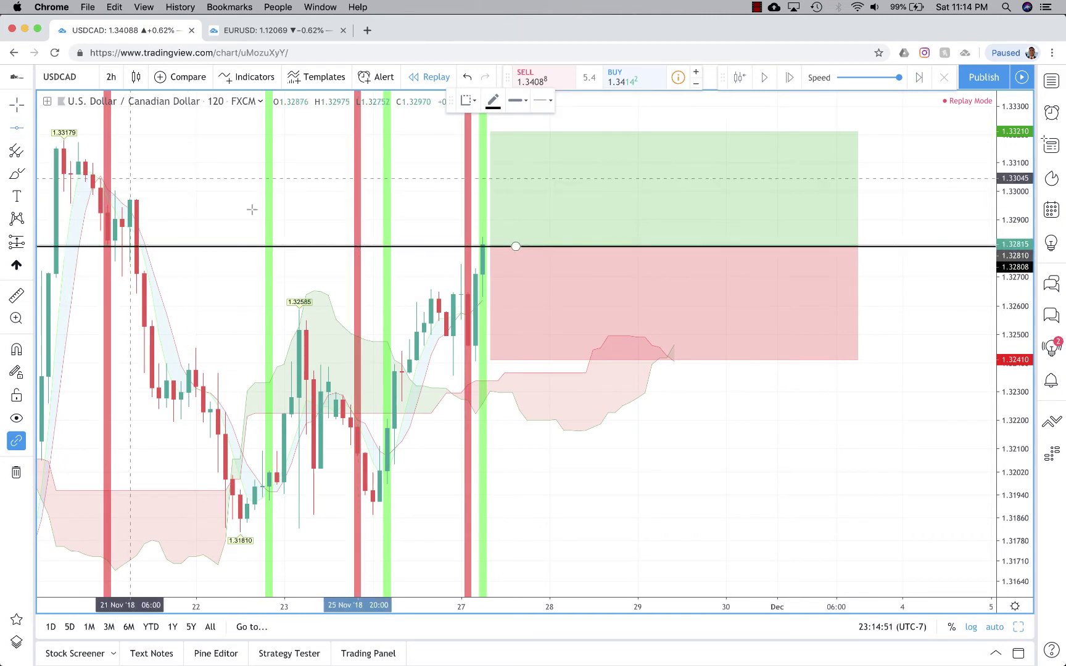
click(388, 185)
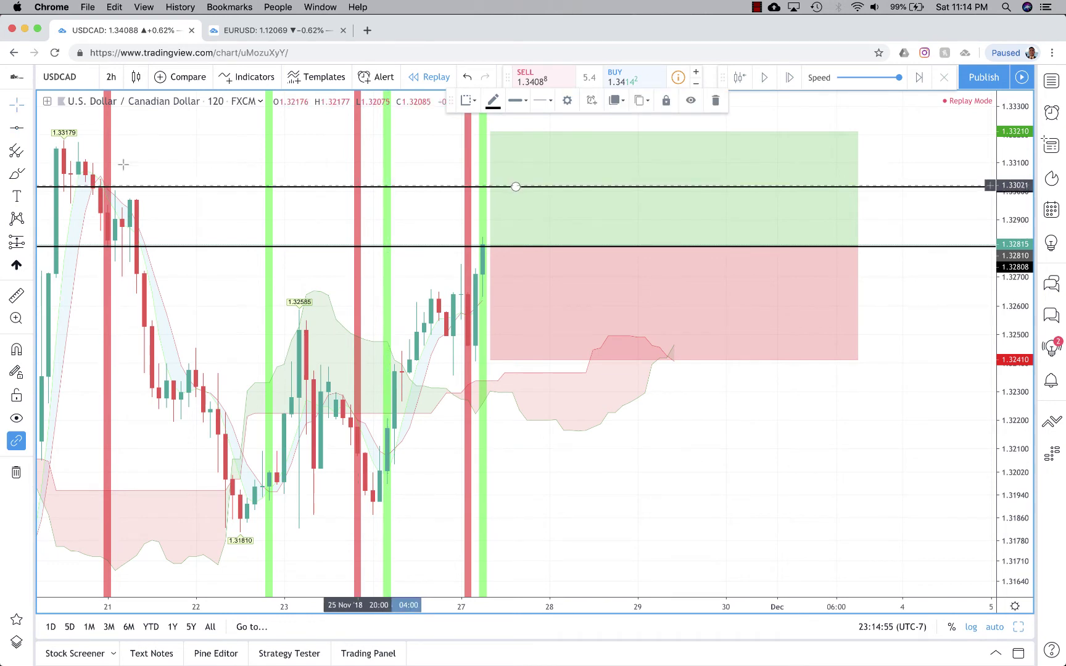
click(312, 215)
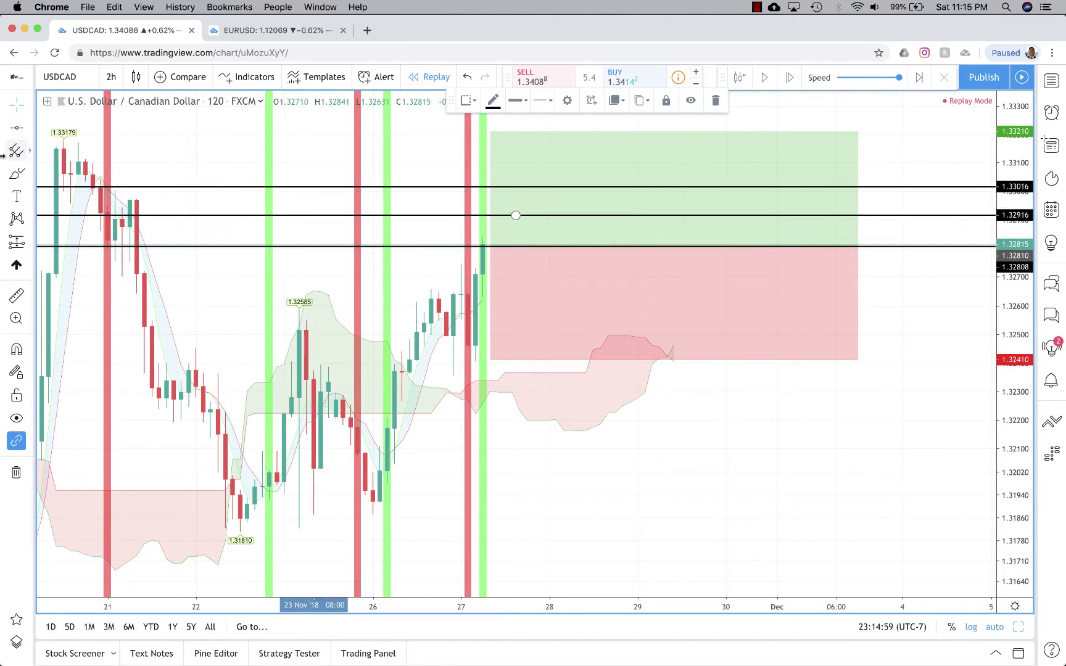
click(16, 127)
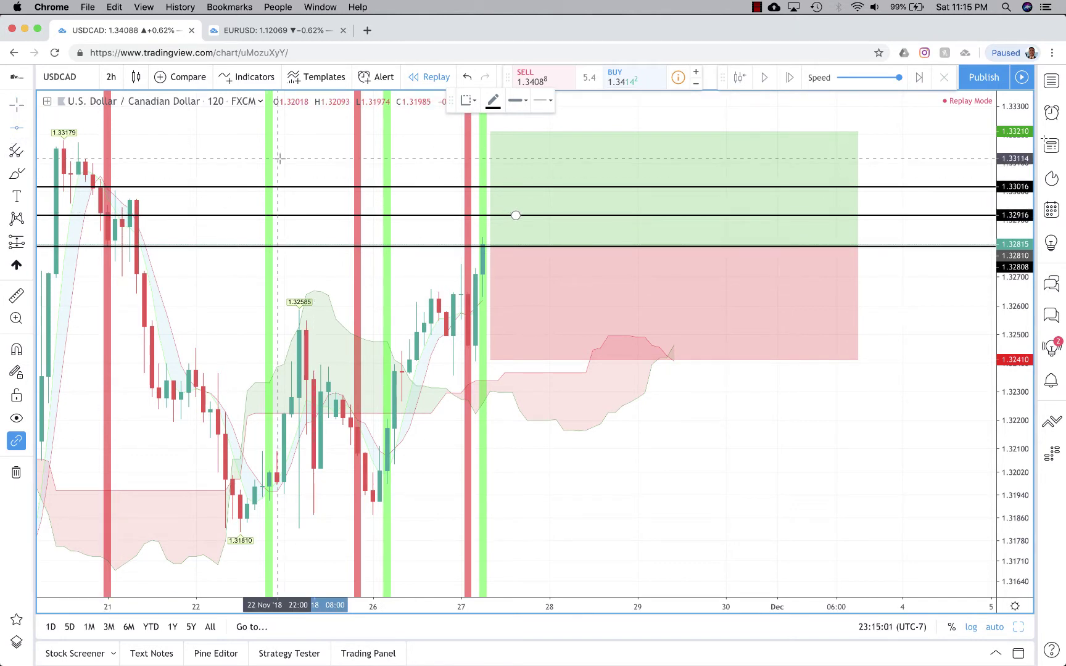
click(279, 158)
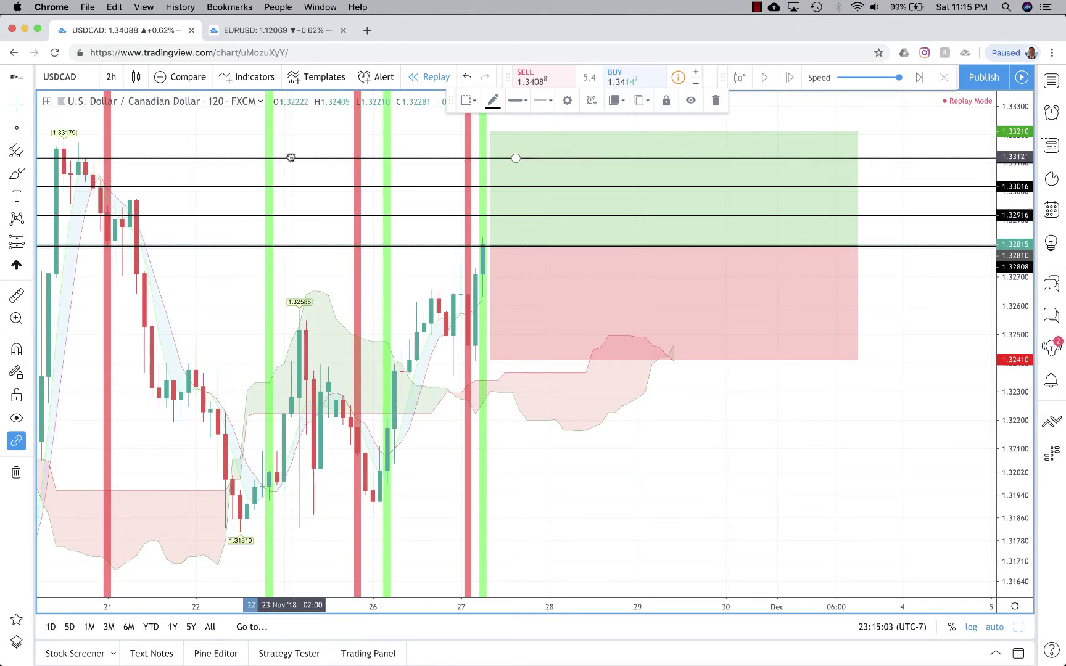
click(17, 128)
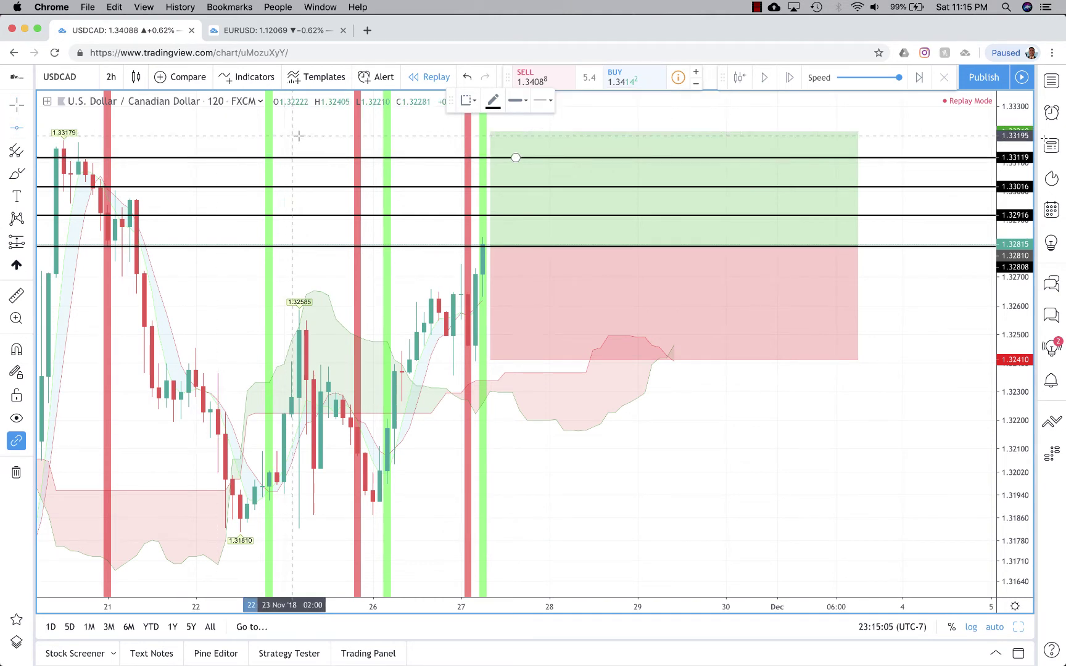
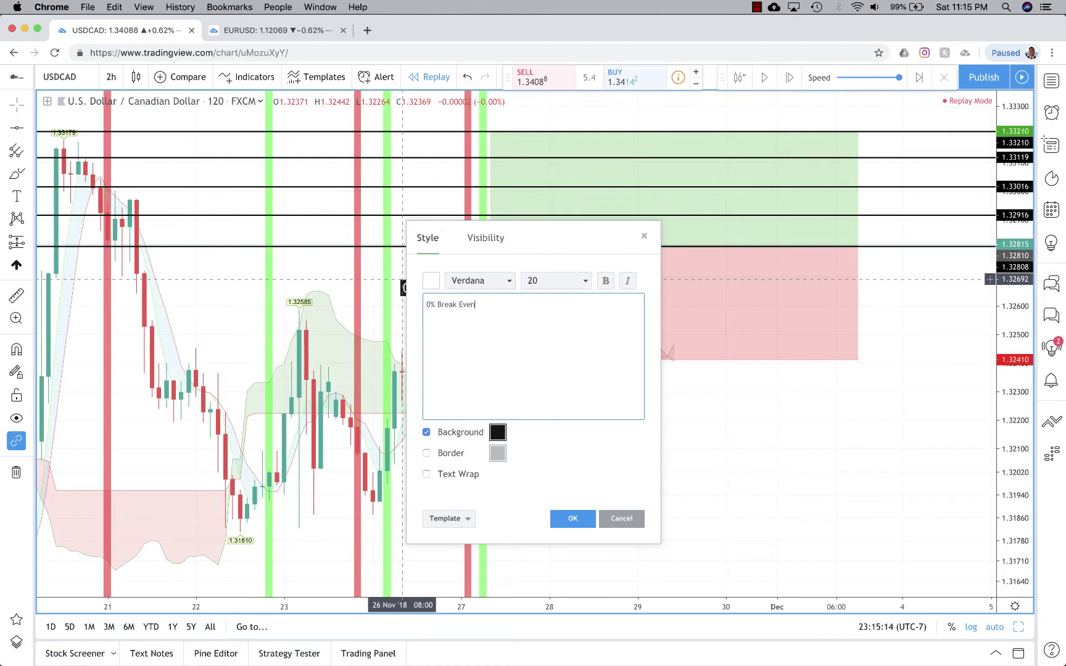
Add the text label "0% Break Even" and place it just below the entry price line
click(573, 519)
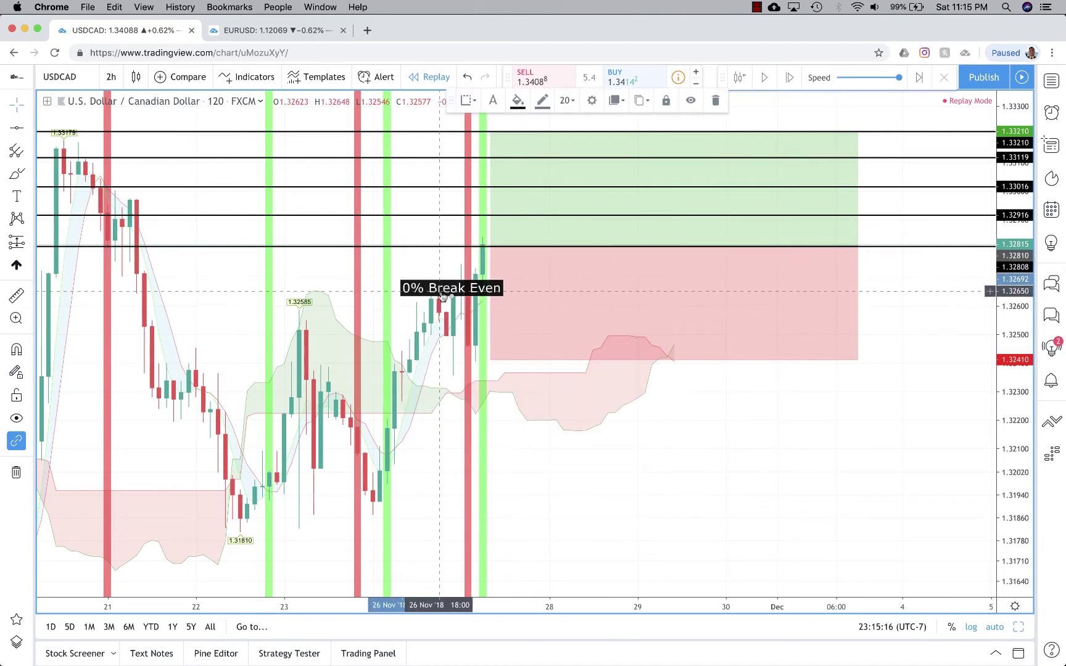
drag(440, 294, 373, 269)
click(426, 282)
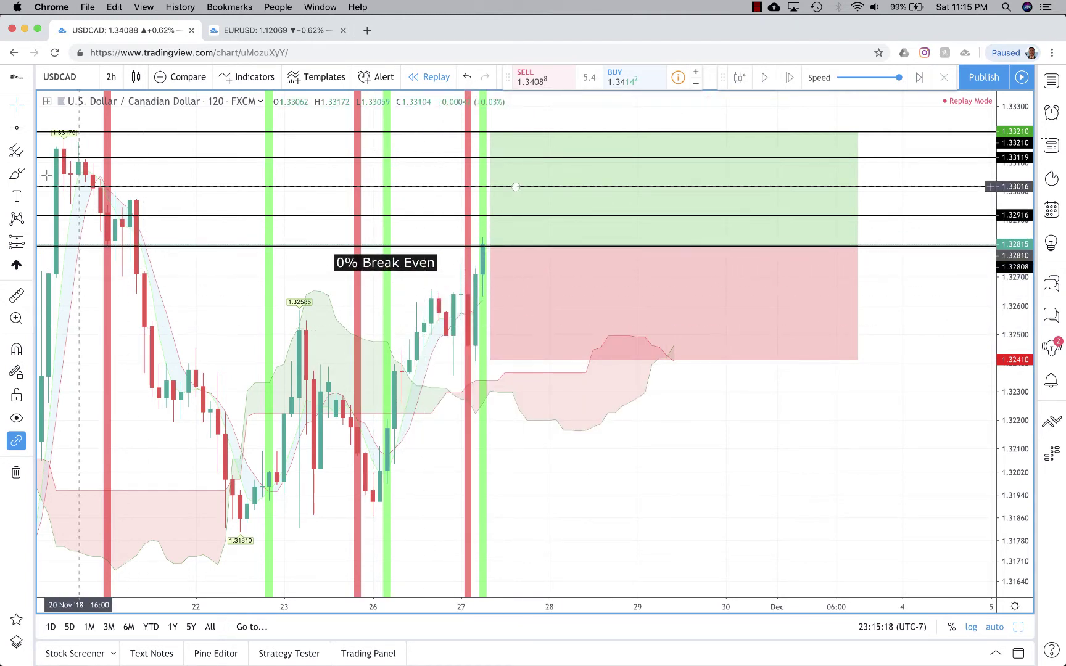
Duplicate the break-even label below the 1.32916 line and change its text to "25% Profit"
click(399, 266)
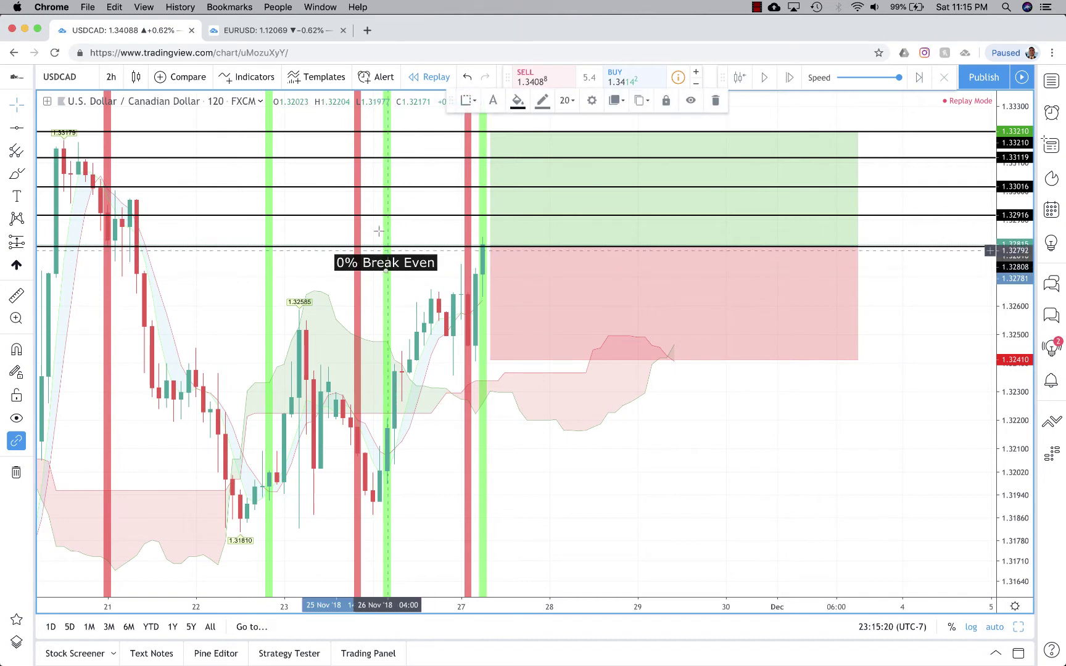
drag(379, 263, 372, 228)
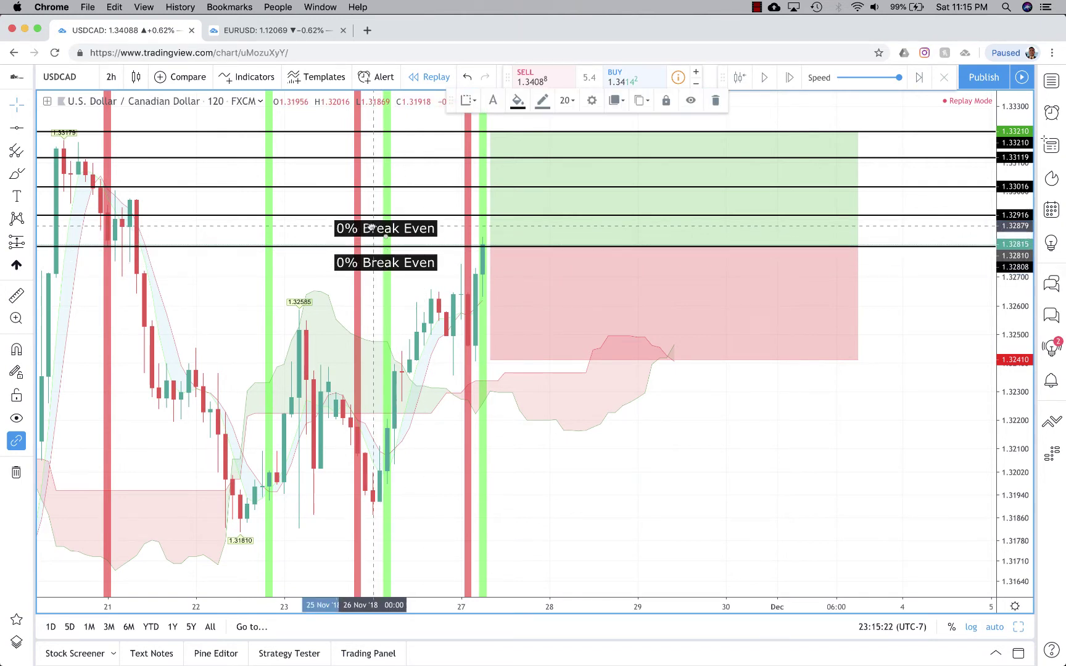
double_click(372, 228)
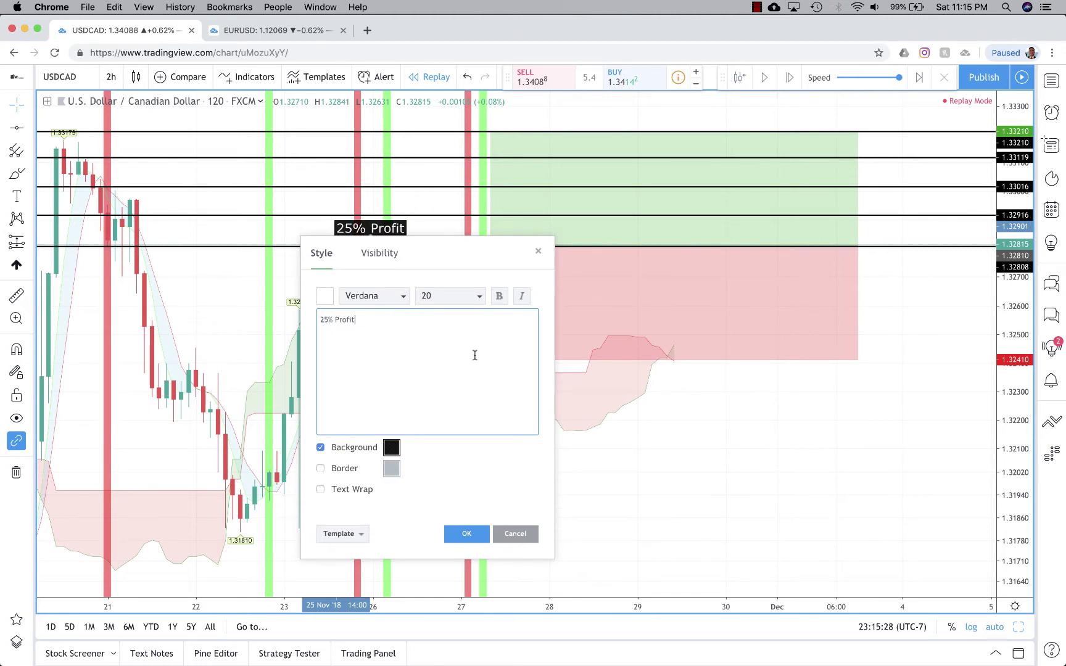
click(468, 534)
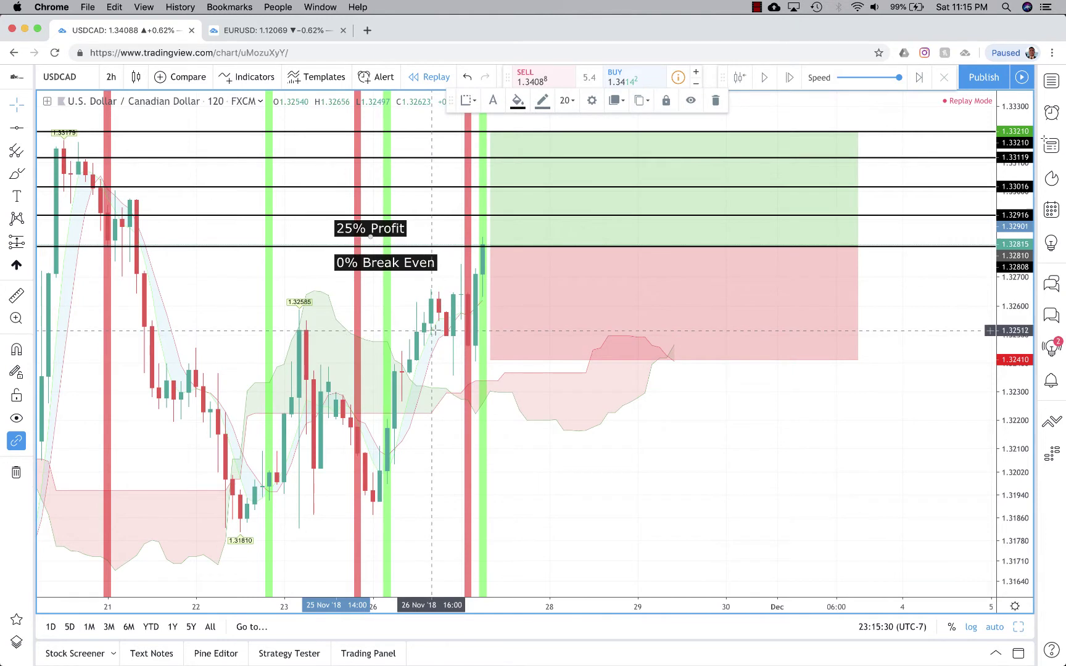
Duplicate the break-even label below the 1.33016 line and change its text to "50% Profit"
drag(427, 263, 422, 202)
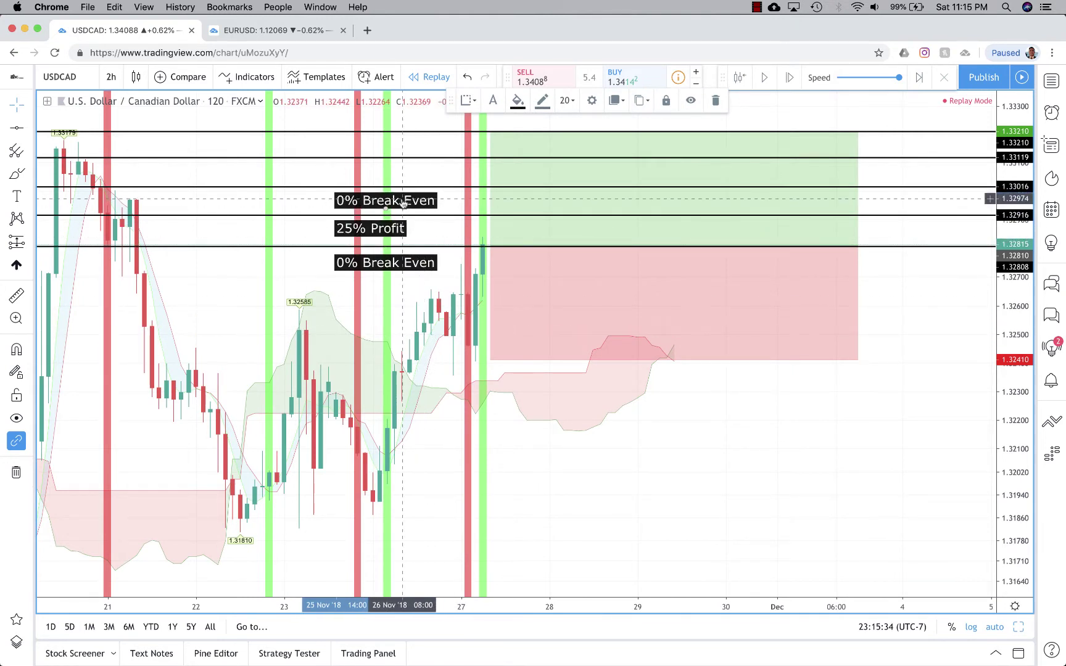
double_click(403, 201)
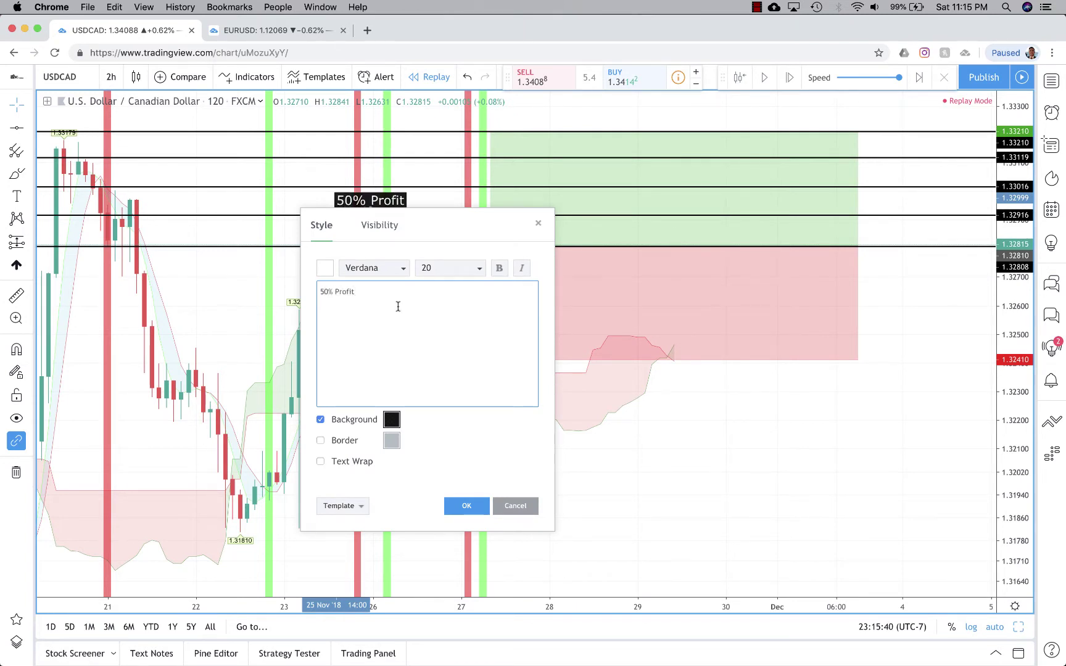
click(466, 506)
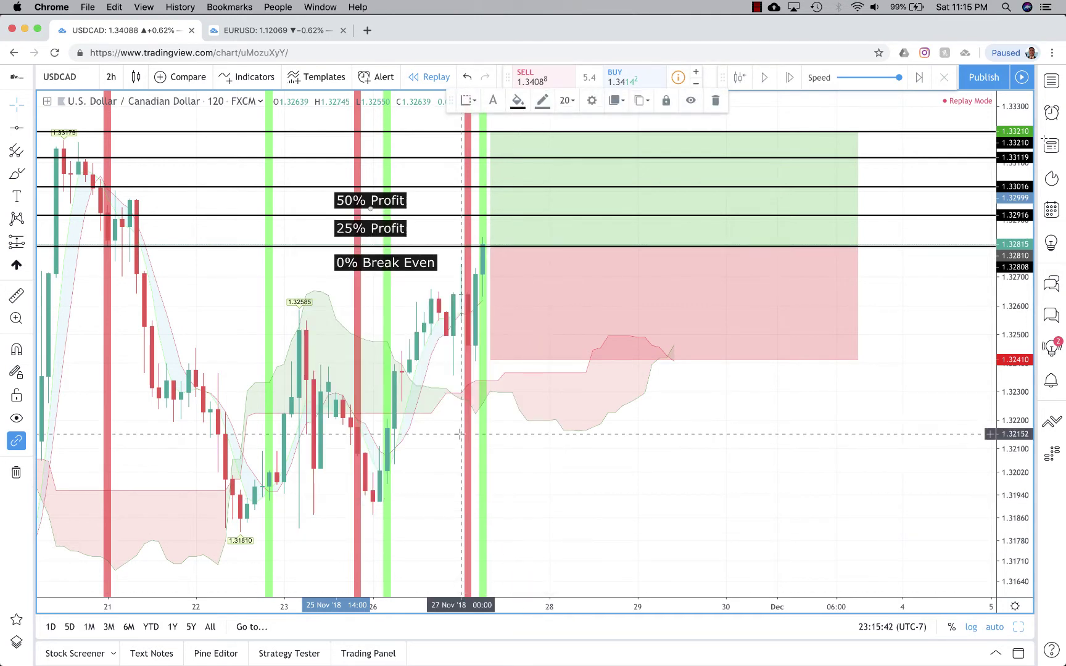
Duplicate the break-even label below the 1.33119 line and change its text to "75% profit"
drag(359, 254, 361, 171)
double_click(362, 173)
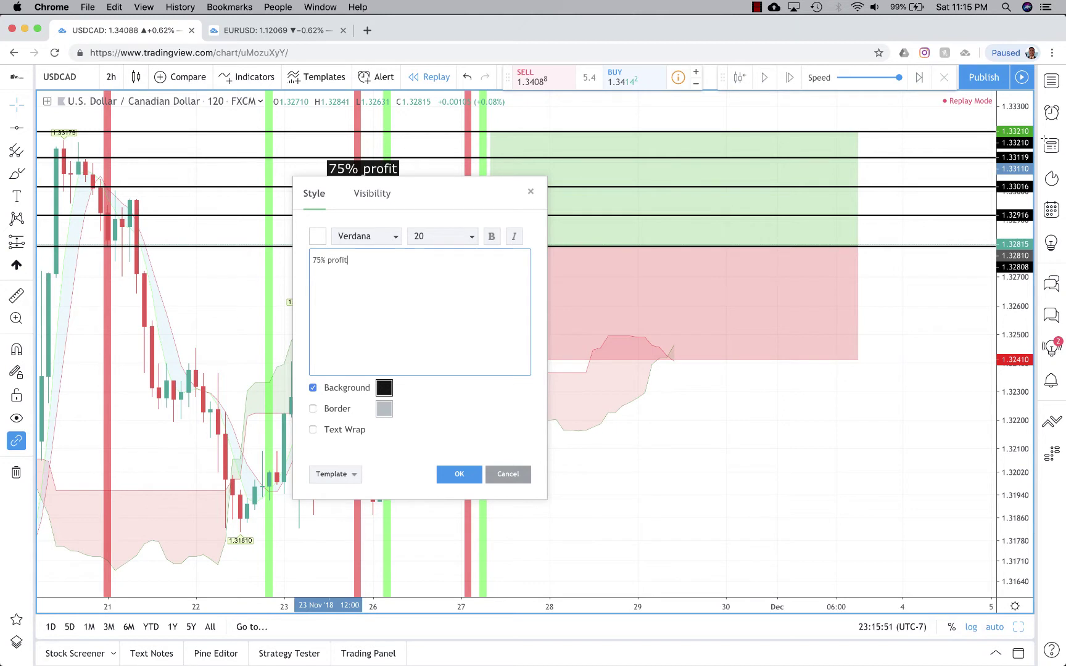
click(459, 474)
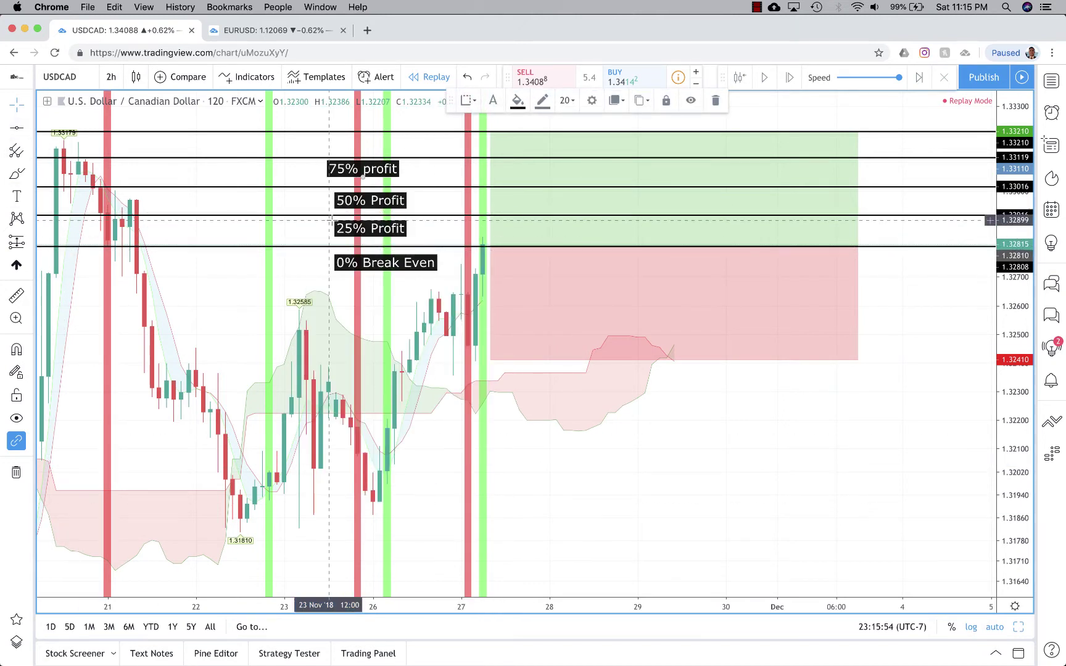
Duplicate the break-even label below the 1.33210 line and change its text to "100% Profit"
drag(384, 262, 372, 142)
double_click(369, 143)
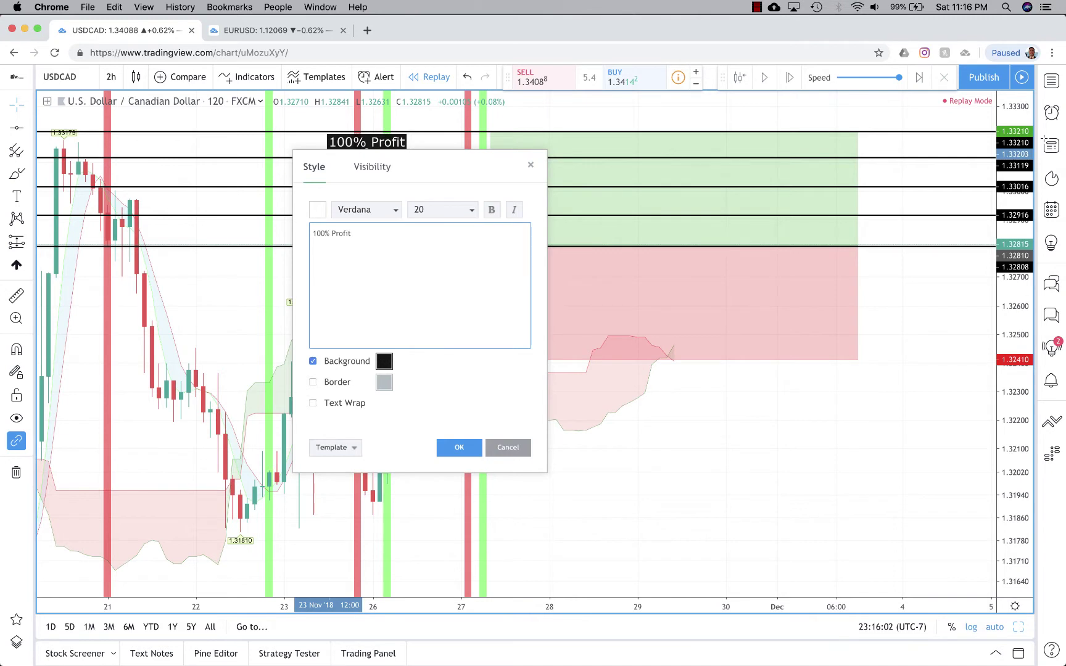
click(460, 447)
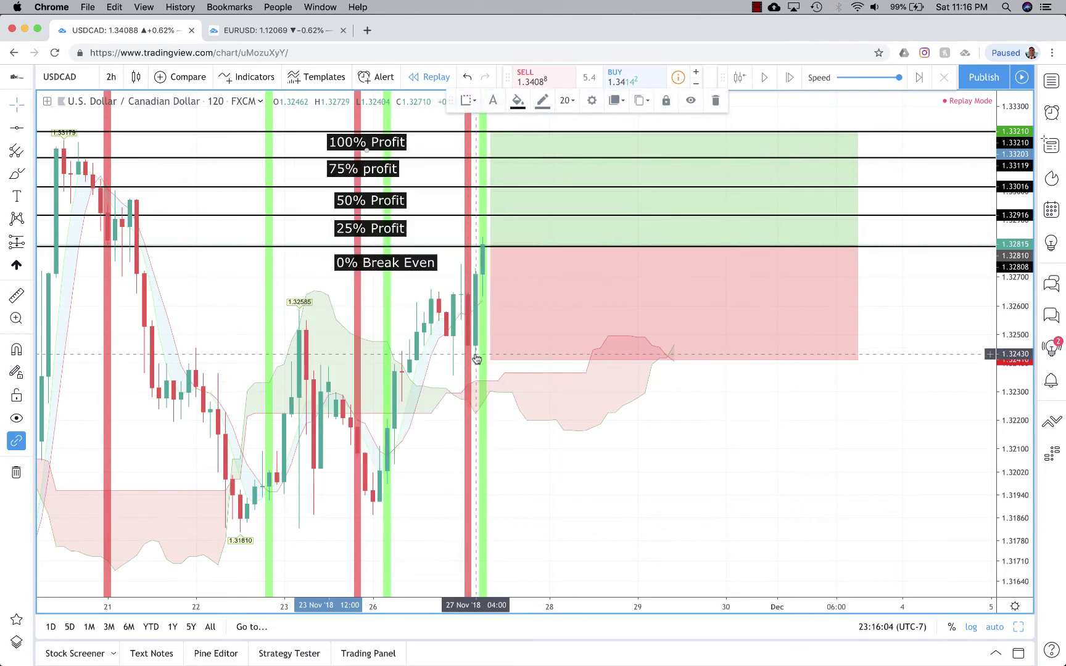
Align the 100% and 75% labels with the other labels and nudge the break-even label closer to its line
drag(356, 142, 349, 165)
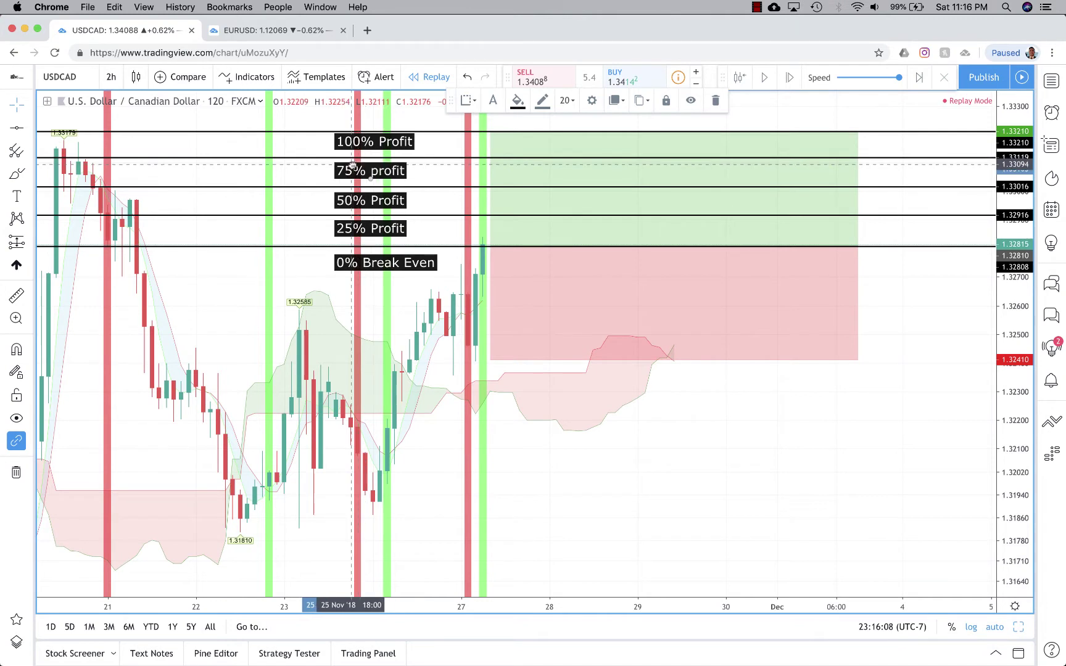
drag(368, 269, 368, 265)
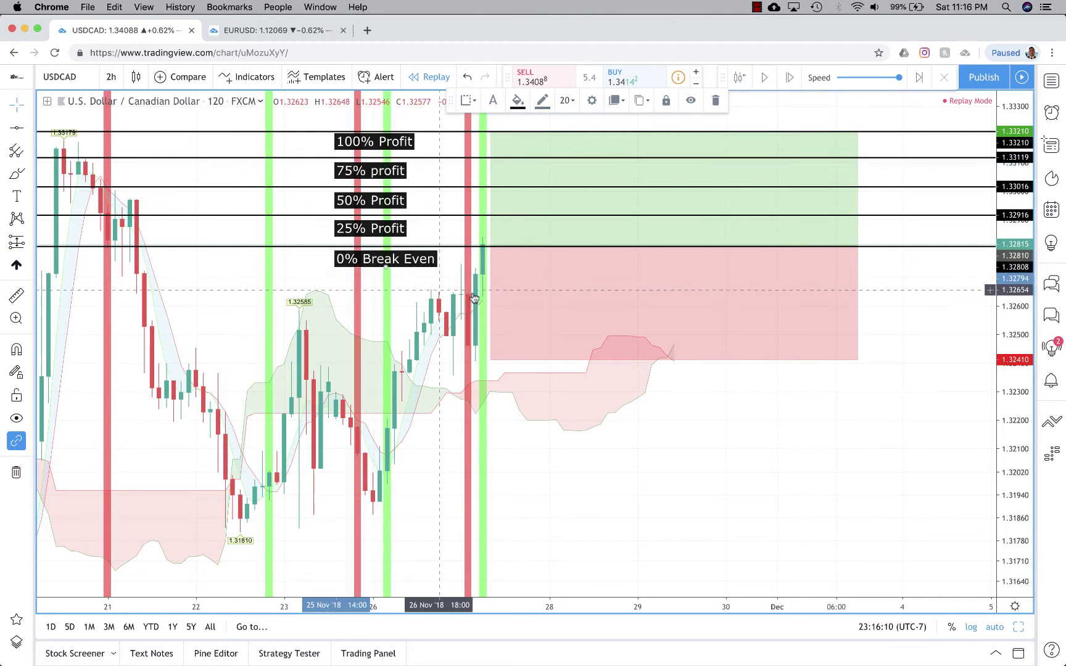
click(455, 290)
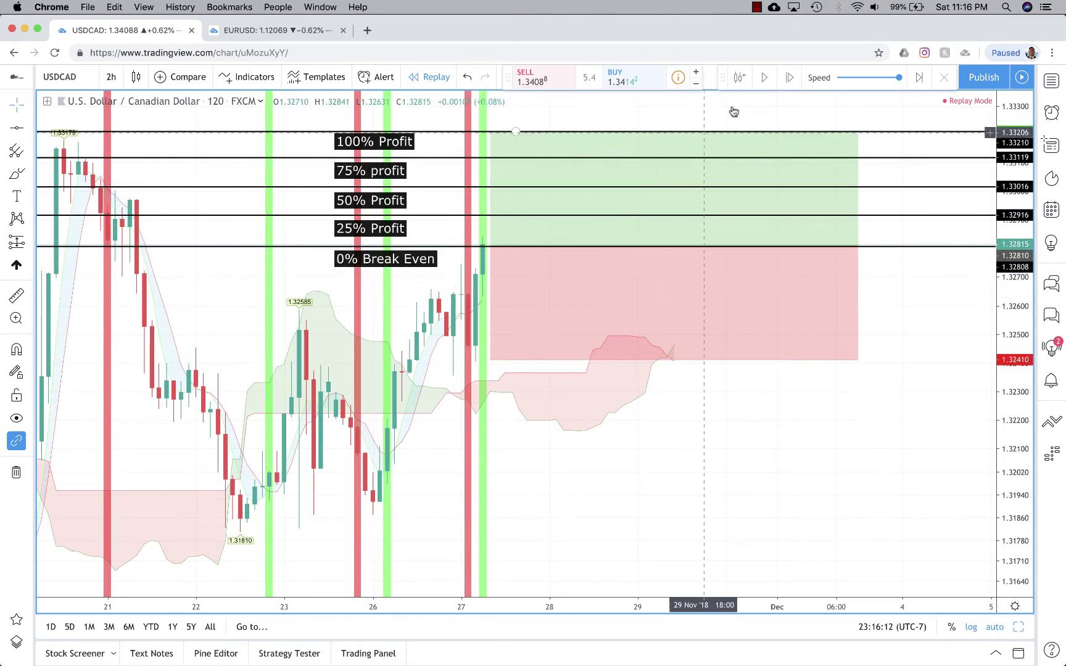
Advance the USDCAD bar replay by one candle
click(789, 79)
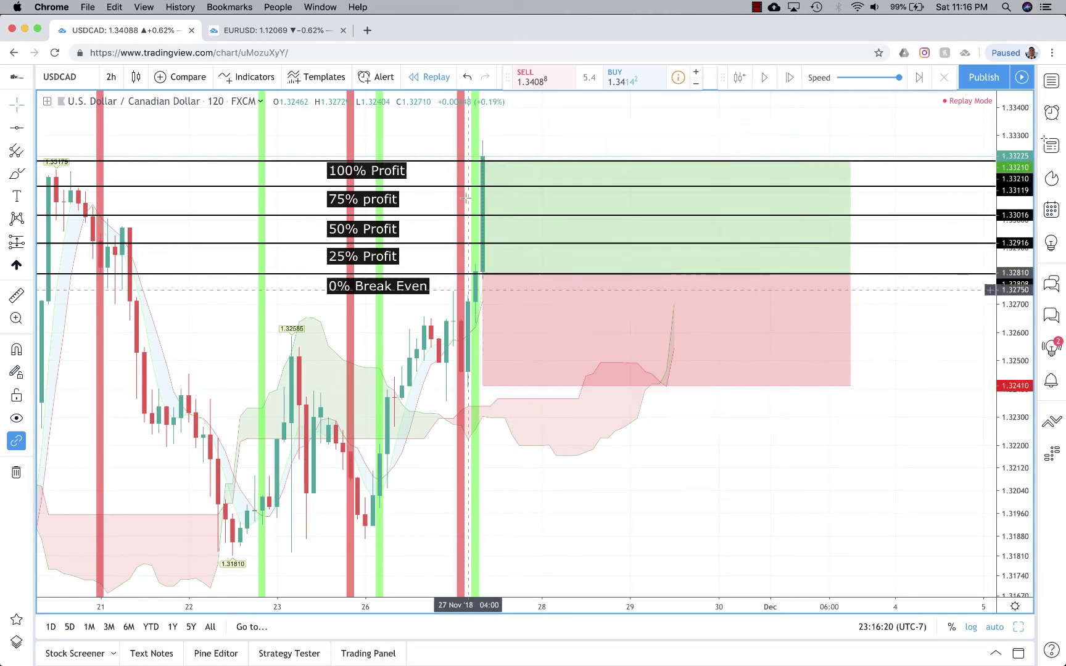
Narrow the long position box so it ends just after the latest candle on 27 Nov '18
key(XF86MonBrightnessDown)
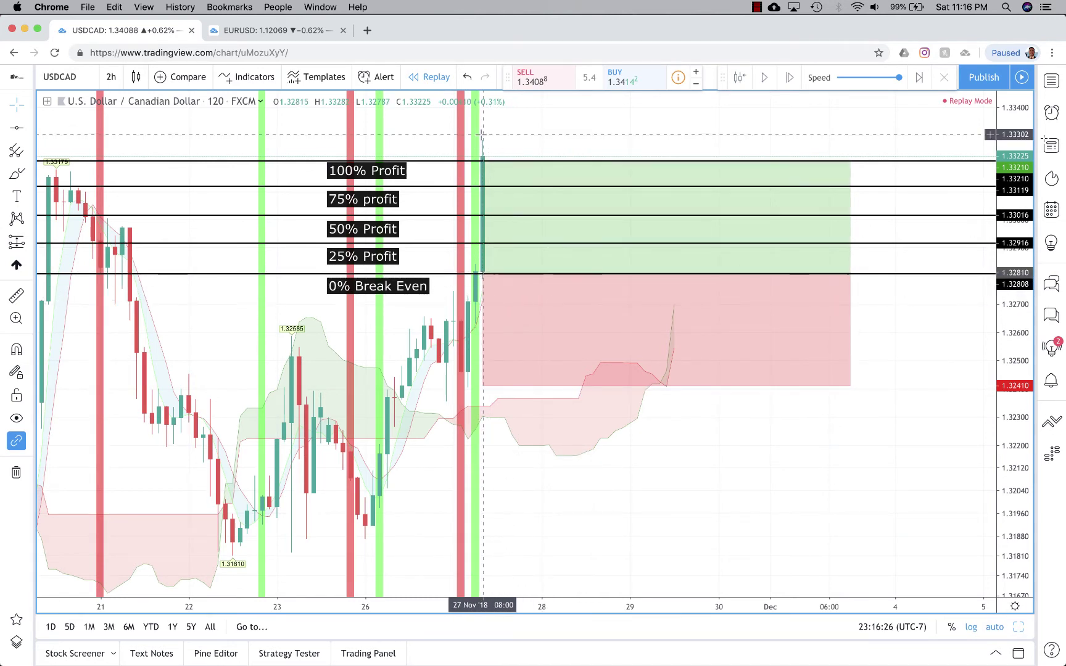
click(578, 339)
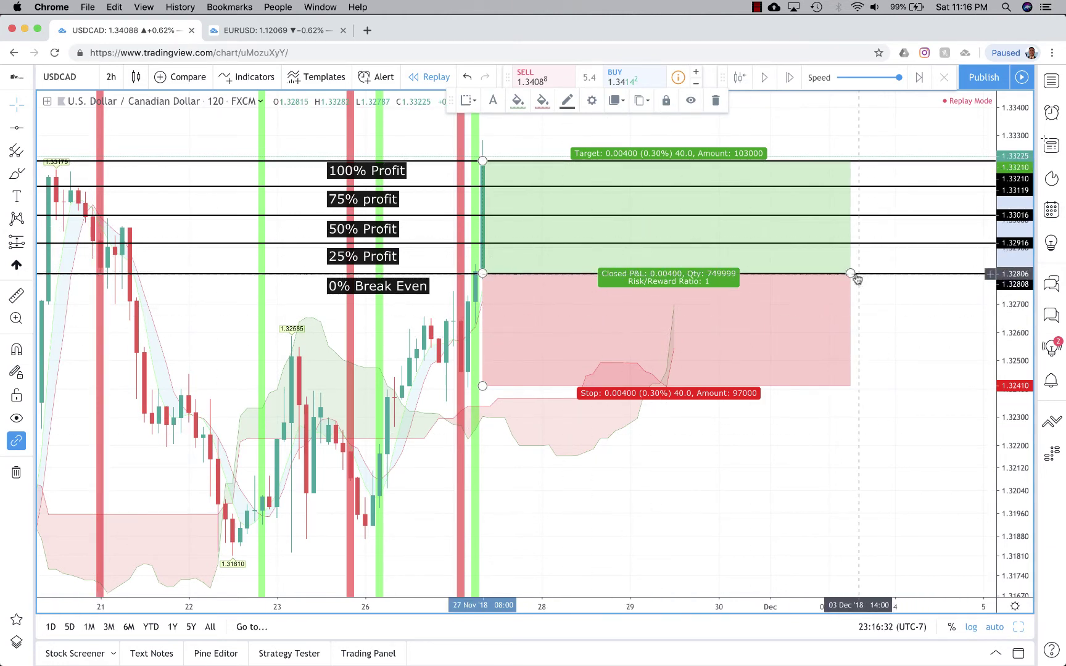
drag(851, 273, 490, 279)
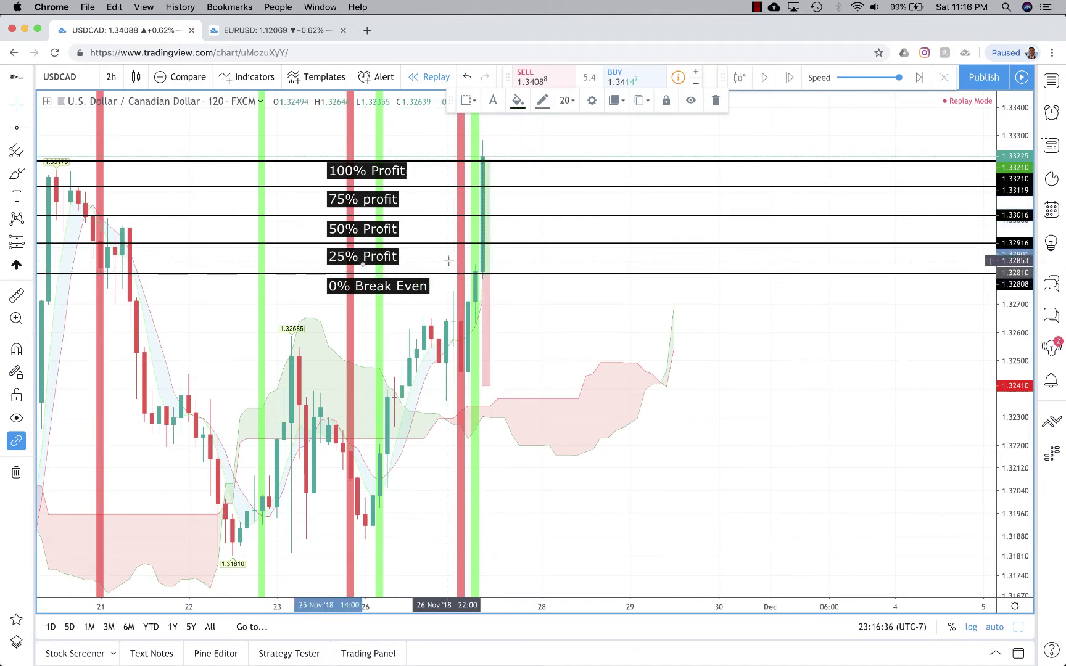
Delete the break-even, 25%, 50% and 75% labels together with the horizontal lines at 1.32808, 1.32916 and 1.33016
click(432, 273)
key(Delete)
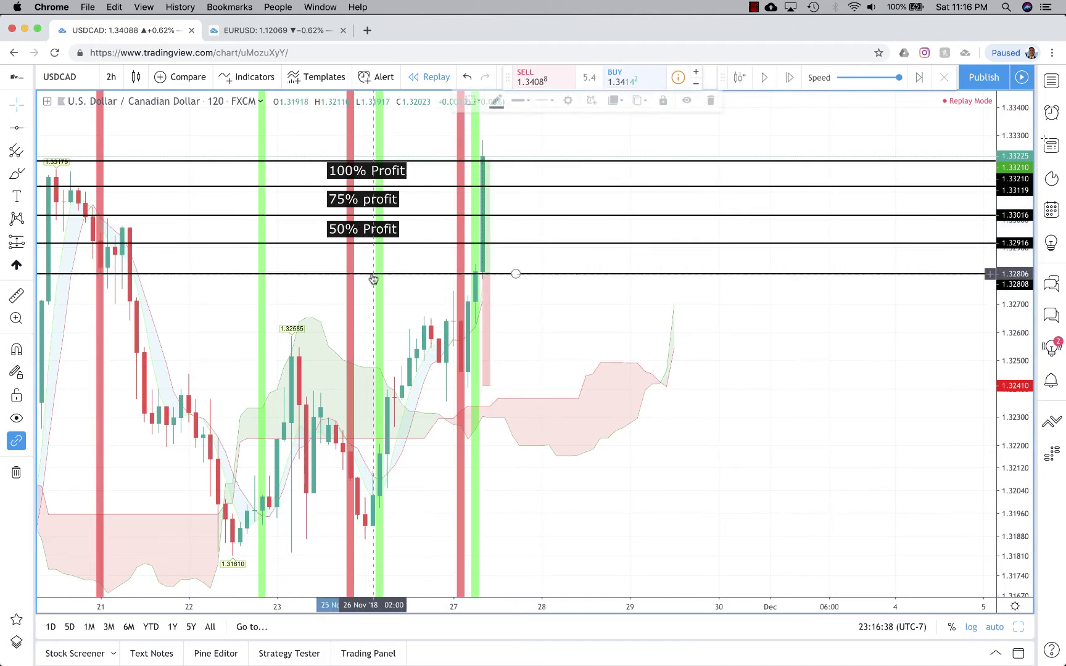
click(368, 237)
key(Delete)
click(359, 244)
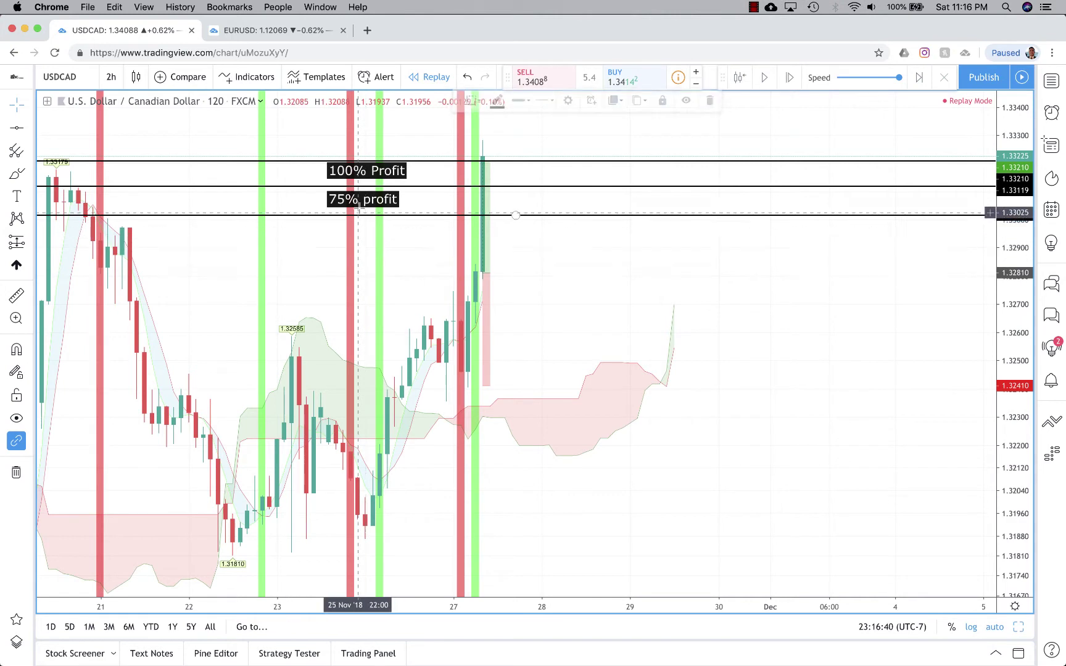
key(Delete)
click(359, 206)
click(358, 215)
key(Delete)
Delete the horizontal line at 1.33119, the "100% Profit" label and the horizontal line at 1.33210
click(366, 185)
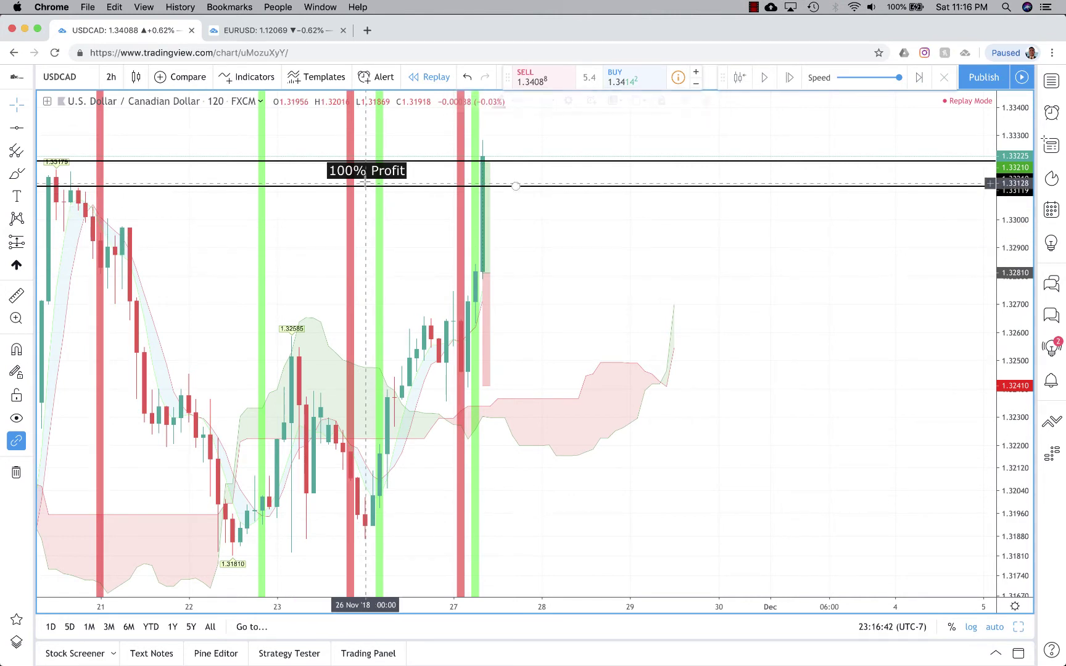
click(368, 176)
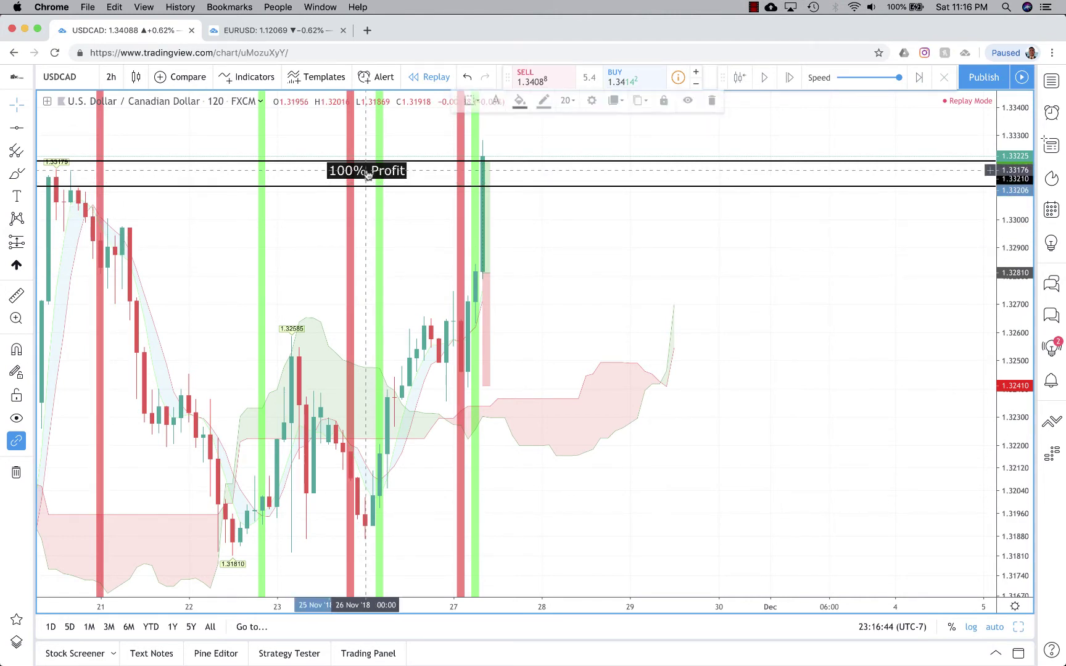
key(Delete)
click(371, 185)
key(Delete)
click(396, 162)
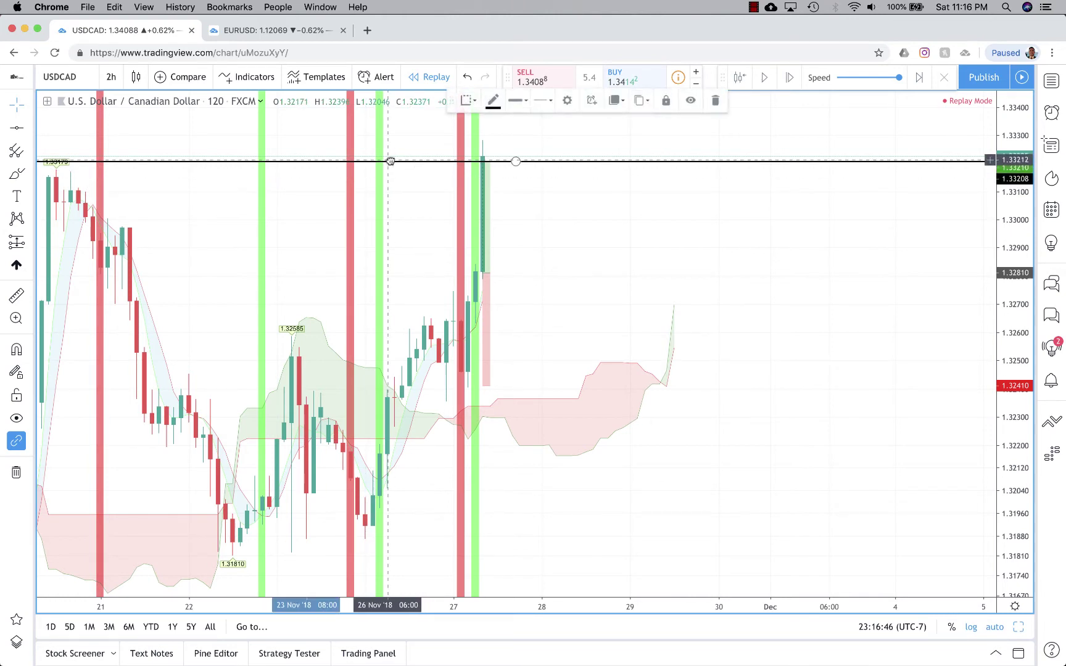
key(Delete)
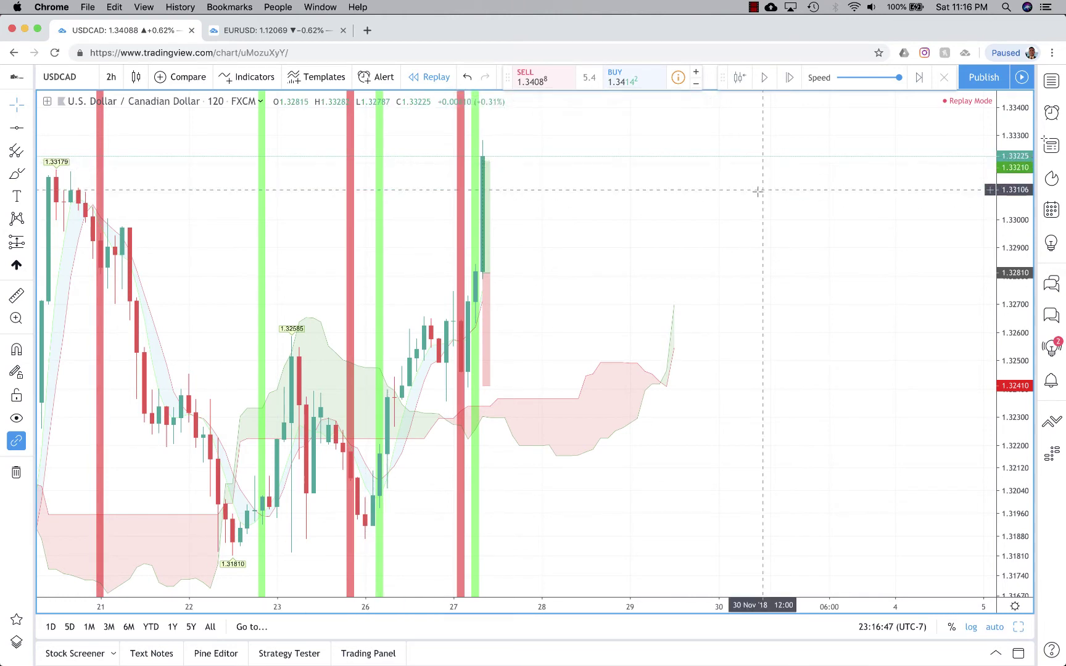
Advance the USDCAD bar replay to the next green signal and reset it to end at the 29 Nov '18 18:00 candle
click(789, 78)
click(790, 78)
click(790, 78)
click(790, 79)
click(789, 79)
click(790, 78)
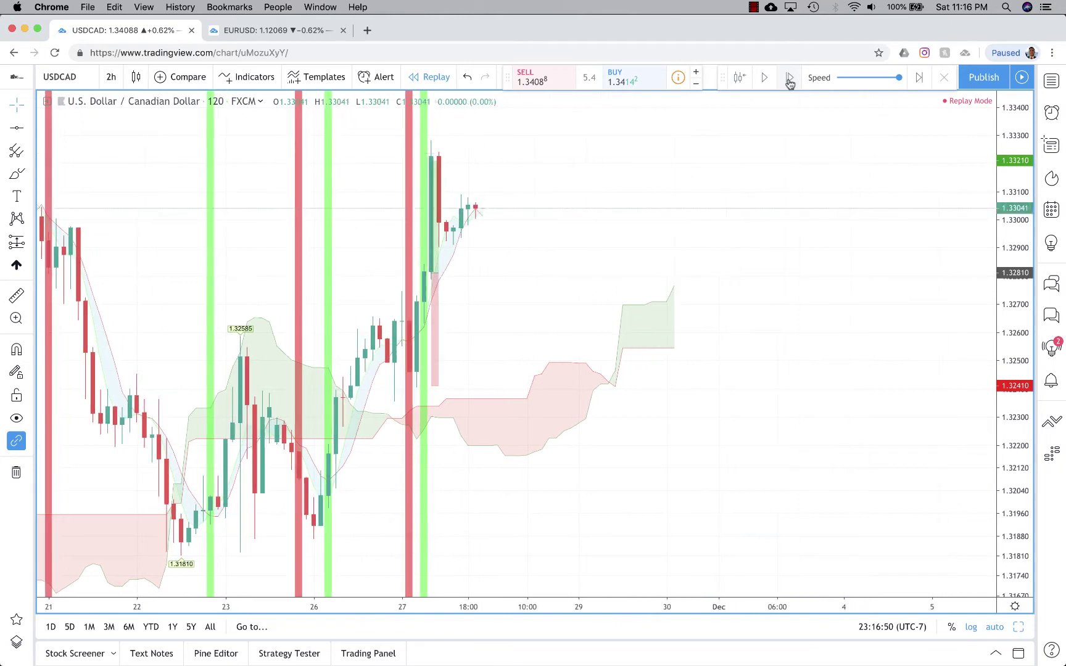
click(789, 78)
click(789, 79)
click(789, 79)
click(789, 79)
click(790, 78)
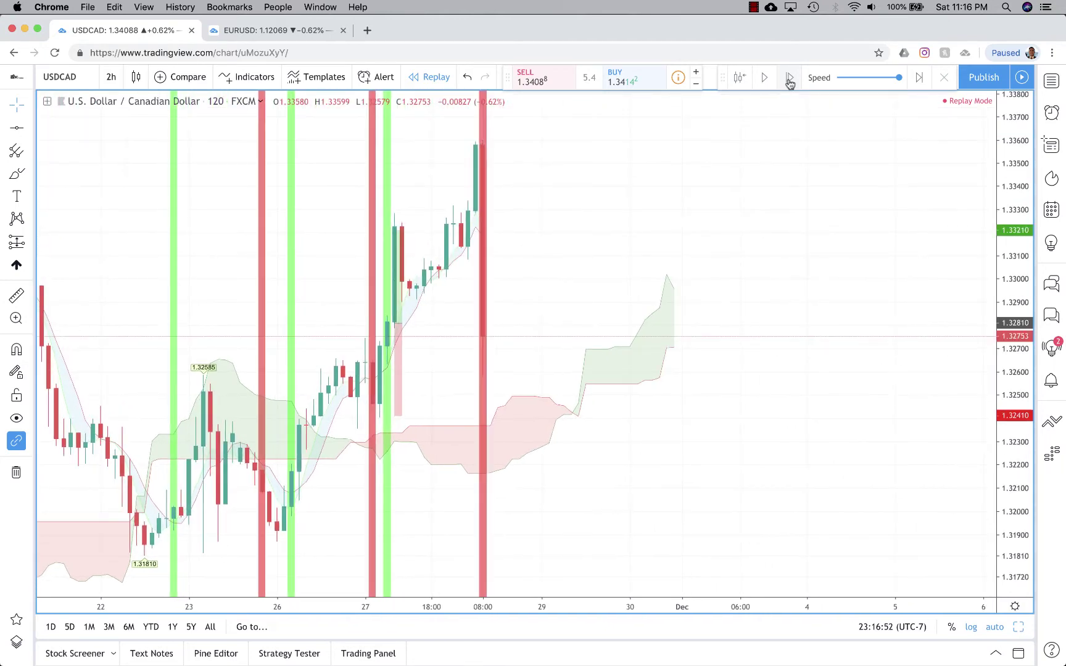
click(789, 78)
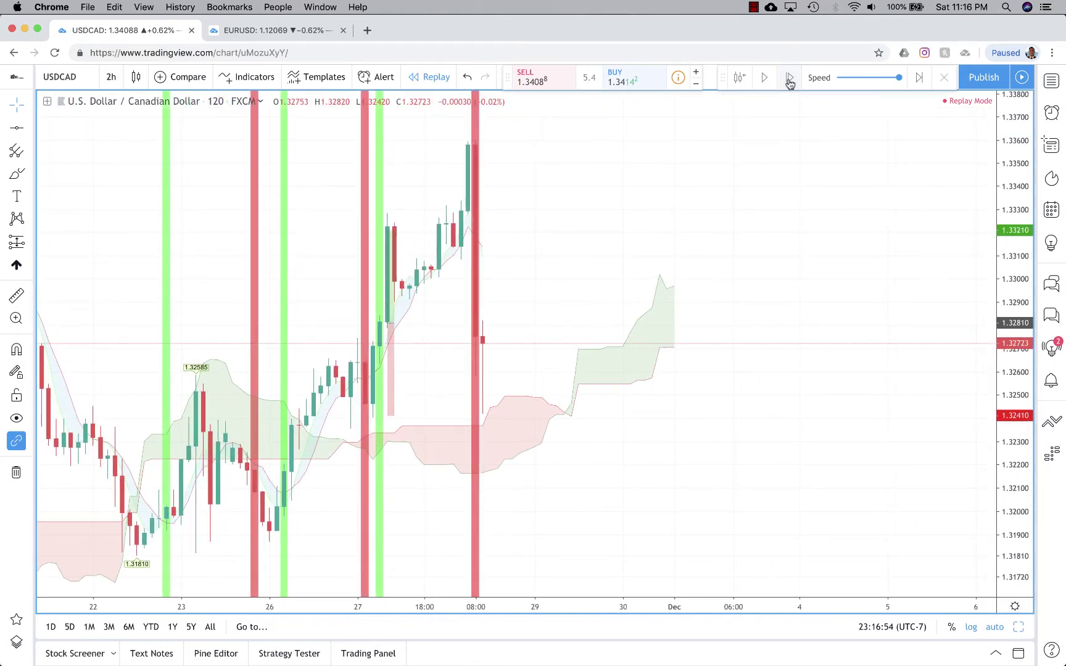
click(789, 78)
click(789, 79)
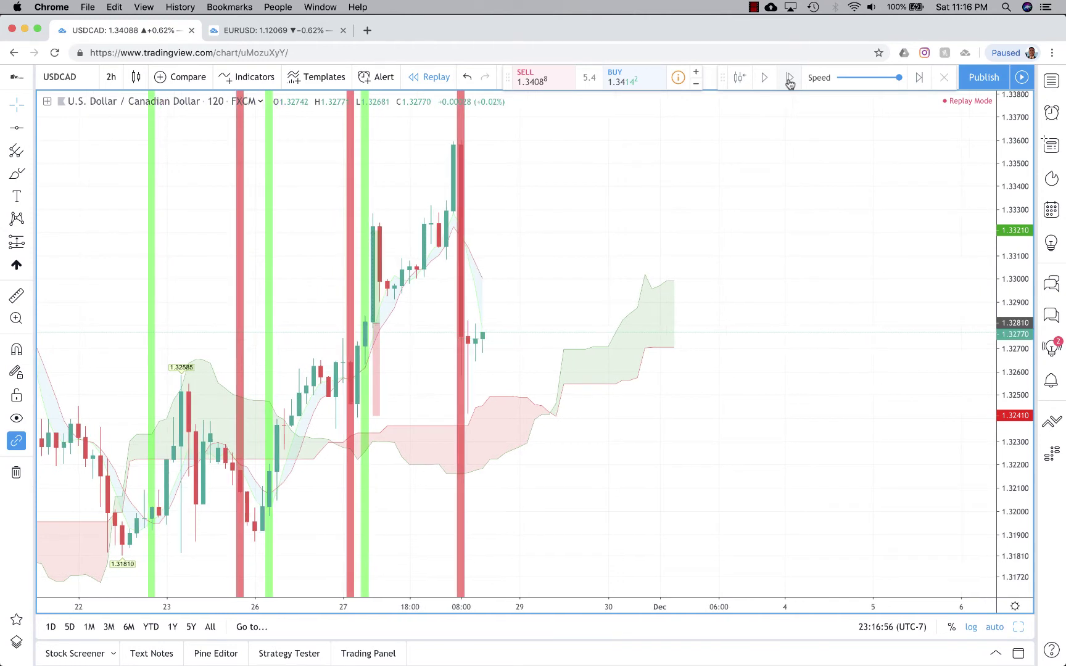
click(789, 78)
click(789, 79)
click(790, 78)
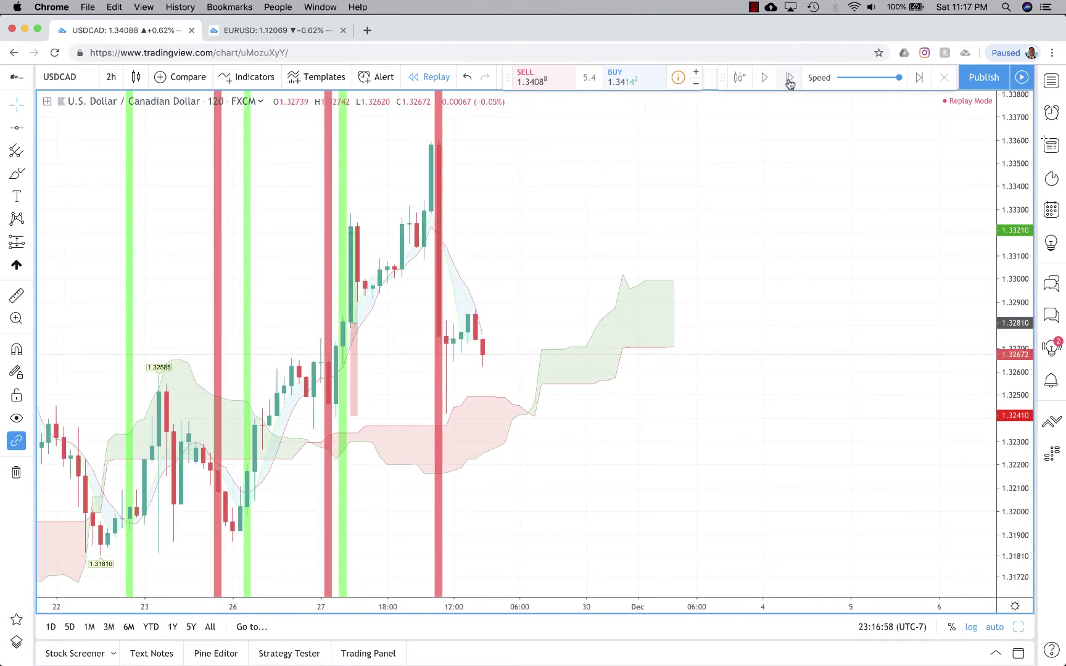
click(789, 79)
click(789, 79)
click(789, 79)
click(789, 79)
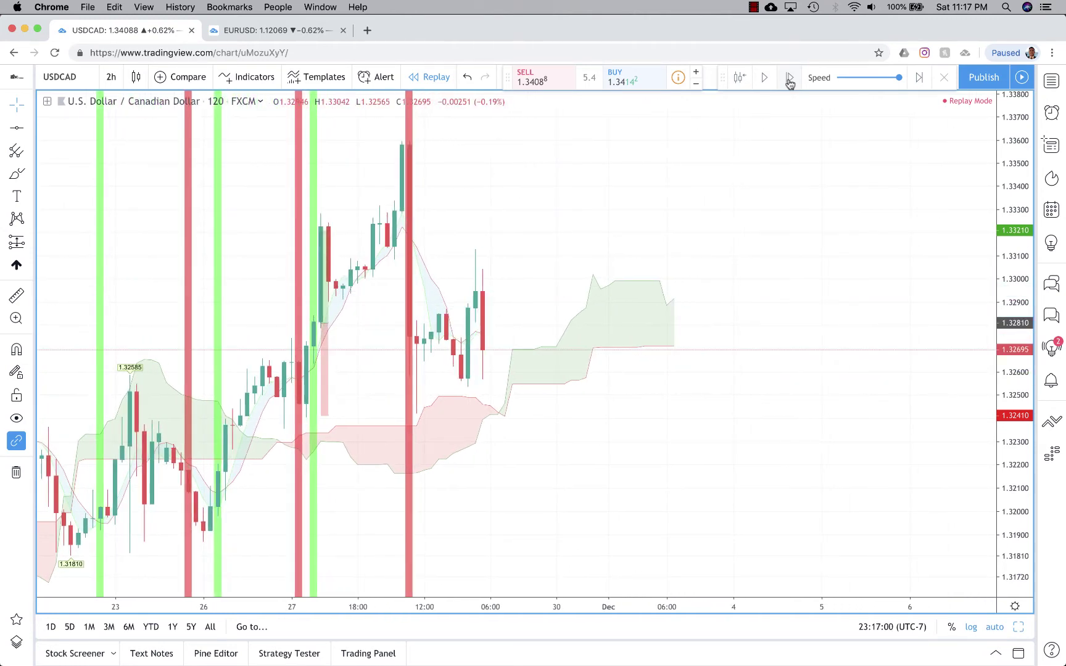
click(789, 79)
click(789, 79)
click(789, 78)
click(789, 78)
click(790, 78)
click(789, 78)
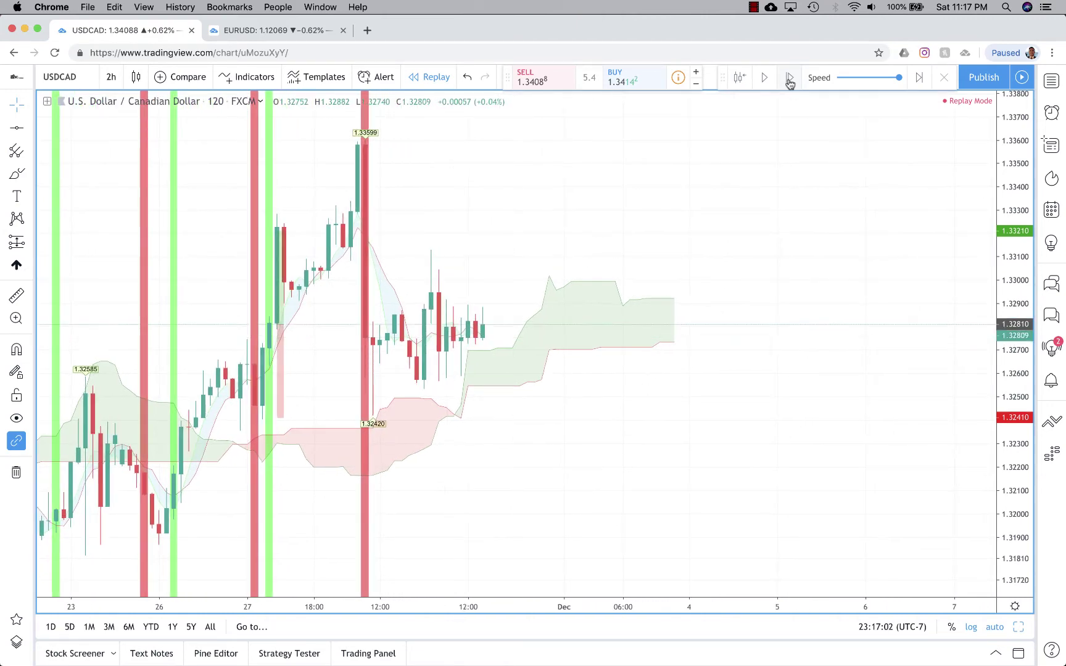
click(789, 78)
click(789, 79)
click(754, 83)
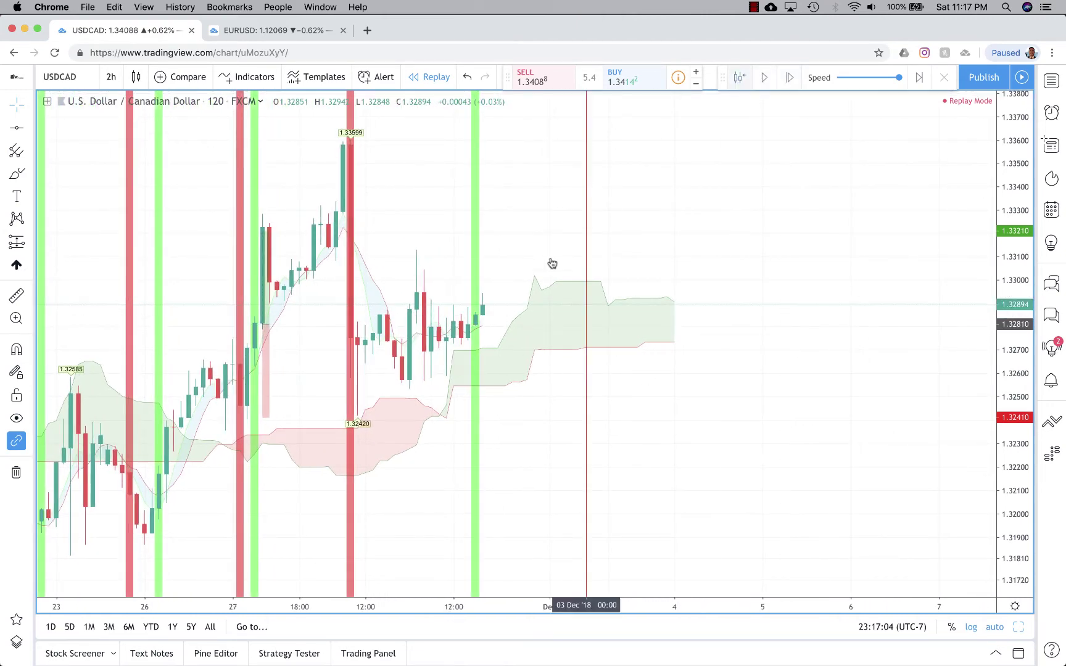
click(480, 279)
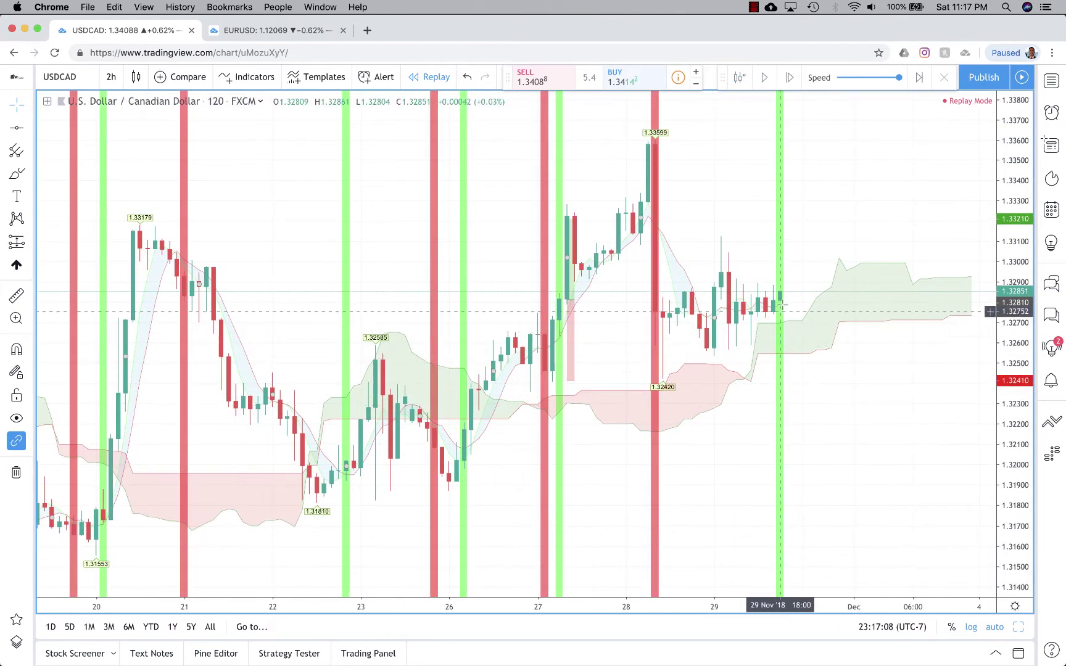
View the 2h, 4h, 8h and daily USDCAD charts together, then restore the single 2h chart
click(1019, 627)
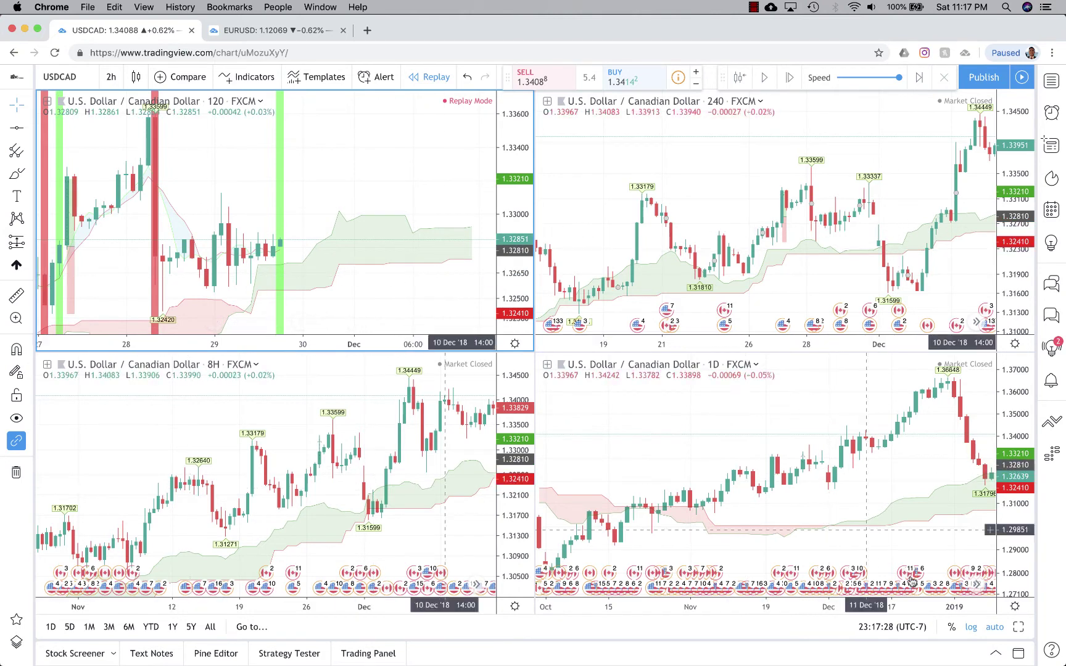
click(1019, 627)
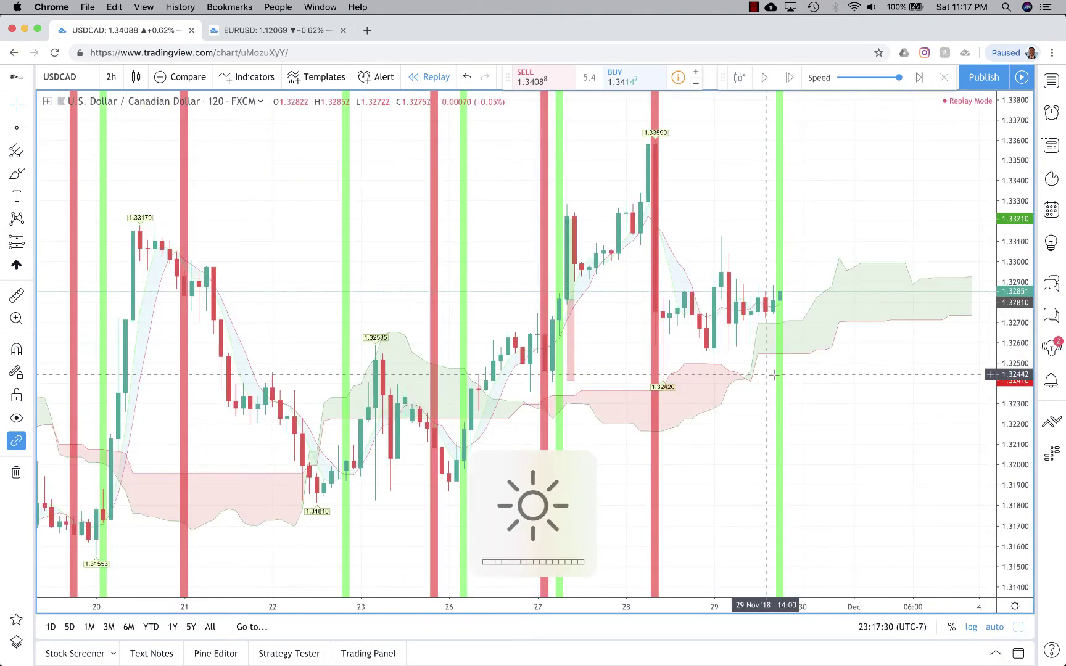
Place a long position with entry at 1.32852 after the 29 Nov green signal and move its stop to about 1.32545 at the cloud's lower edge
click(30, 244)
click(86, 241)
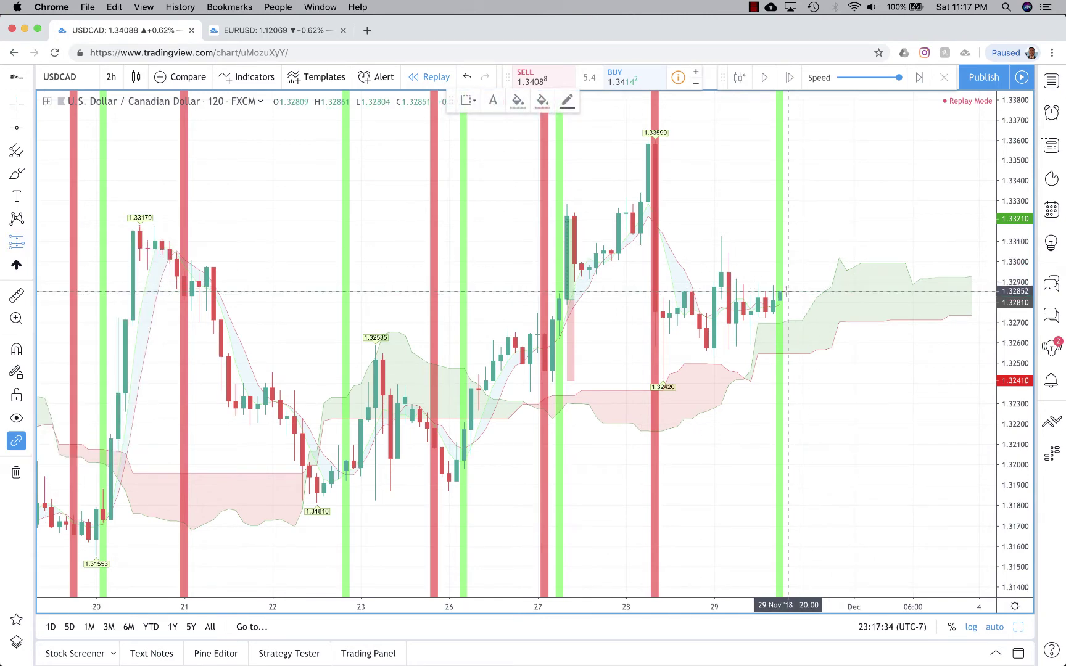
click(788, 292)
drag(758, 374, 544, 421)
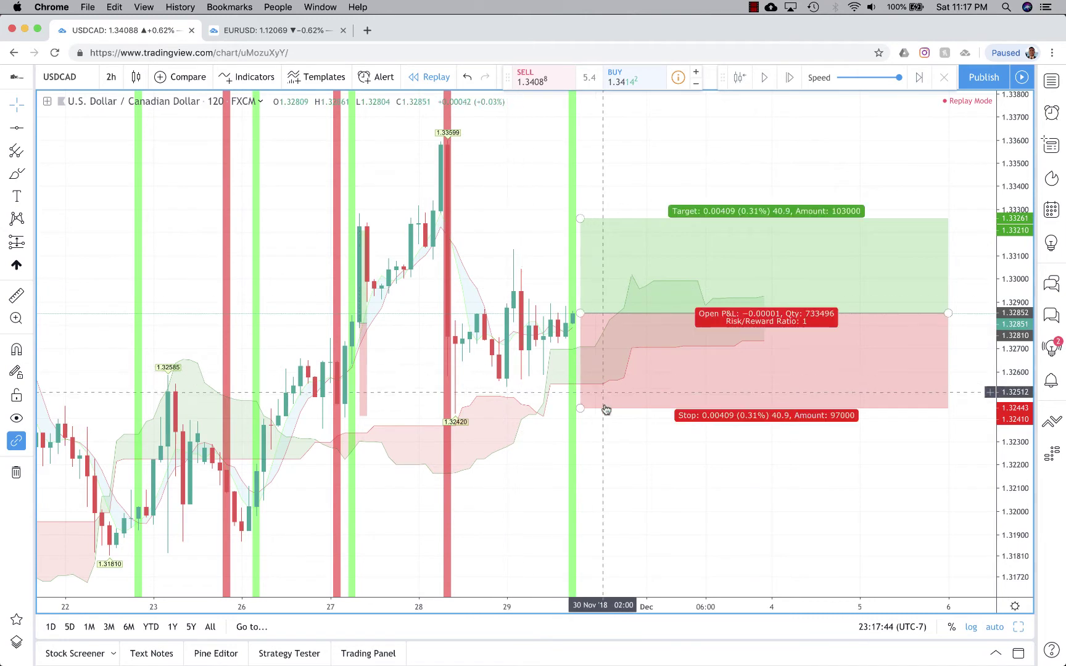
mouse_move(582, 409)
mouse_down()
mouse_move(508, 373)
mouse_move(509, 384)
mouse_move(500, 352)
mouse_move(494, 370)
mouse_move(494, 346)
mouse_move(499, 385)
mouse_up()
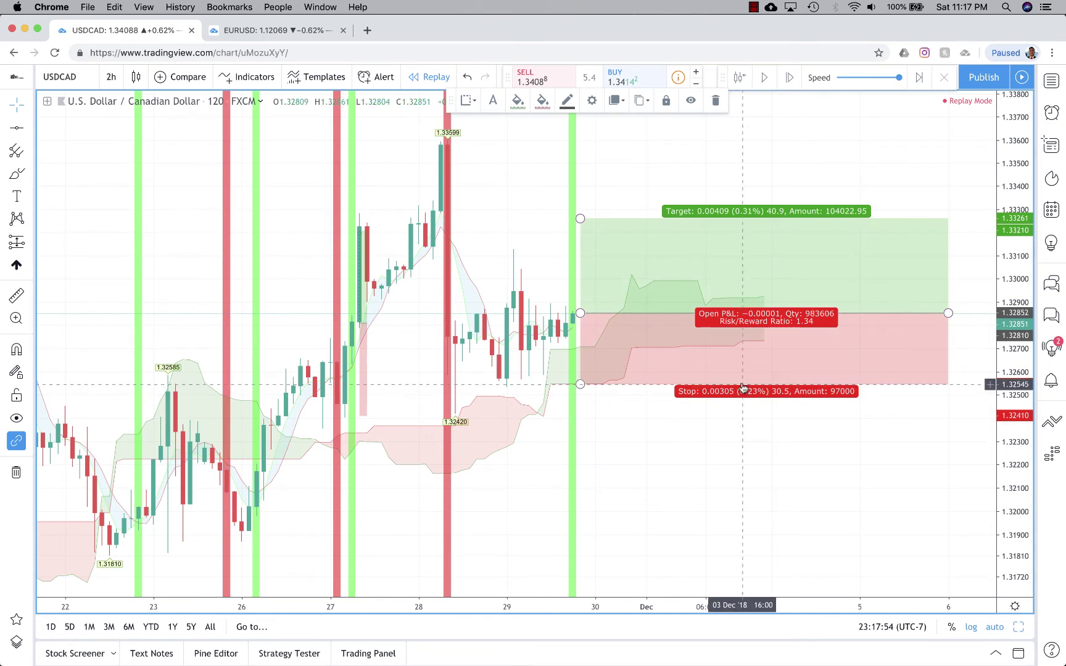
Set the new long position's profit and stop levels to 300 ticks each and shorten its box to about half its width
double_click(692, 346)
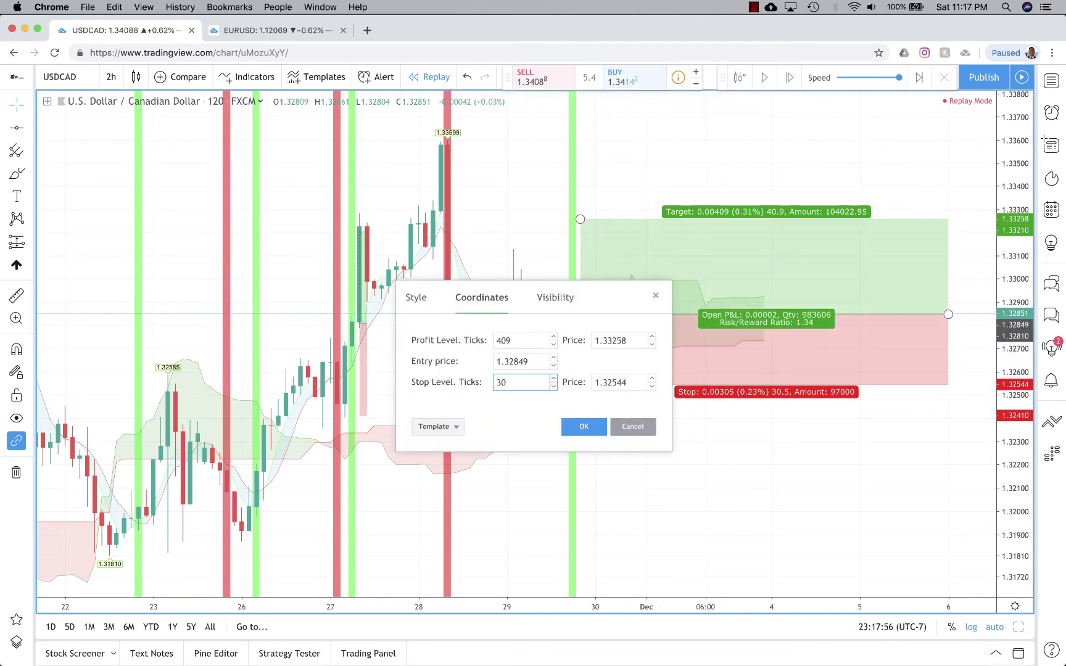
click(526, 339)
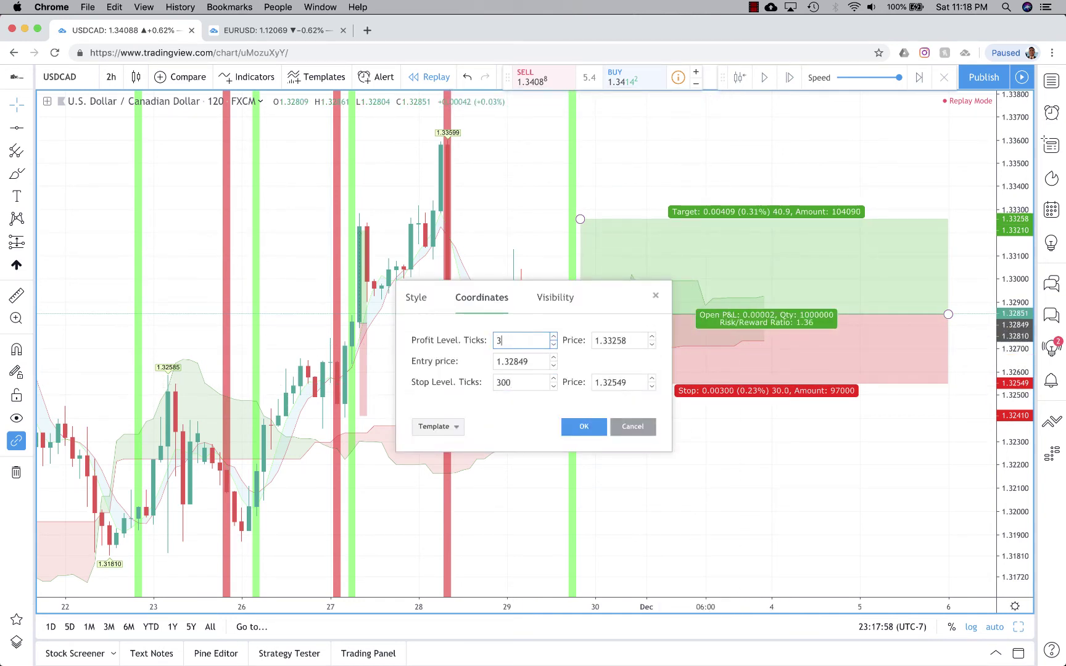
click(575, 434)
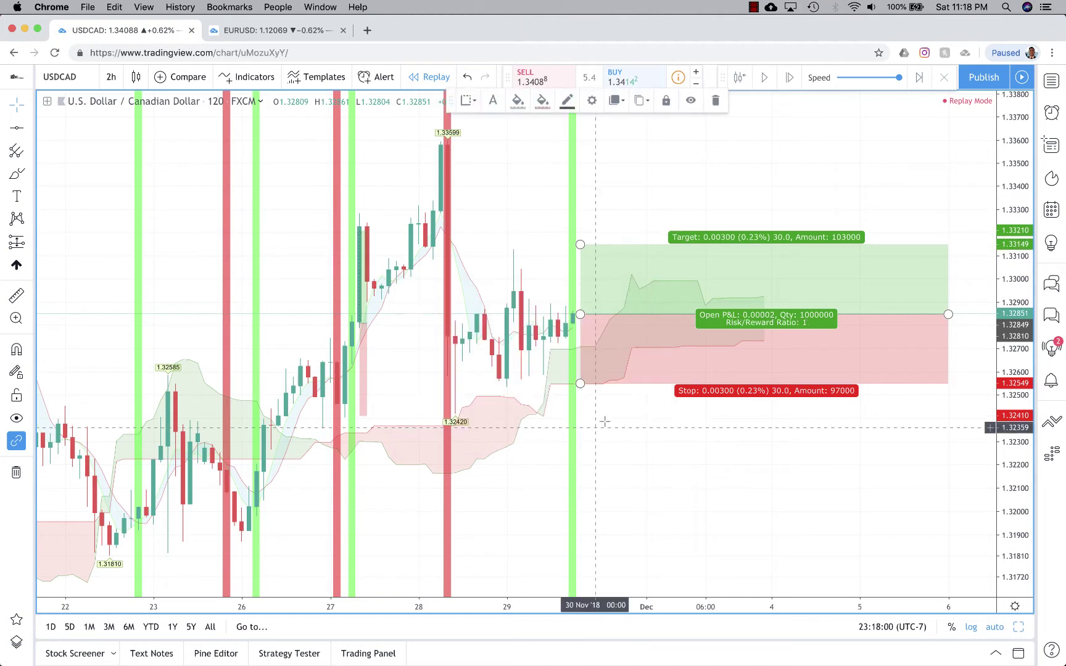
drag(640, 445, 600, 369)
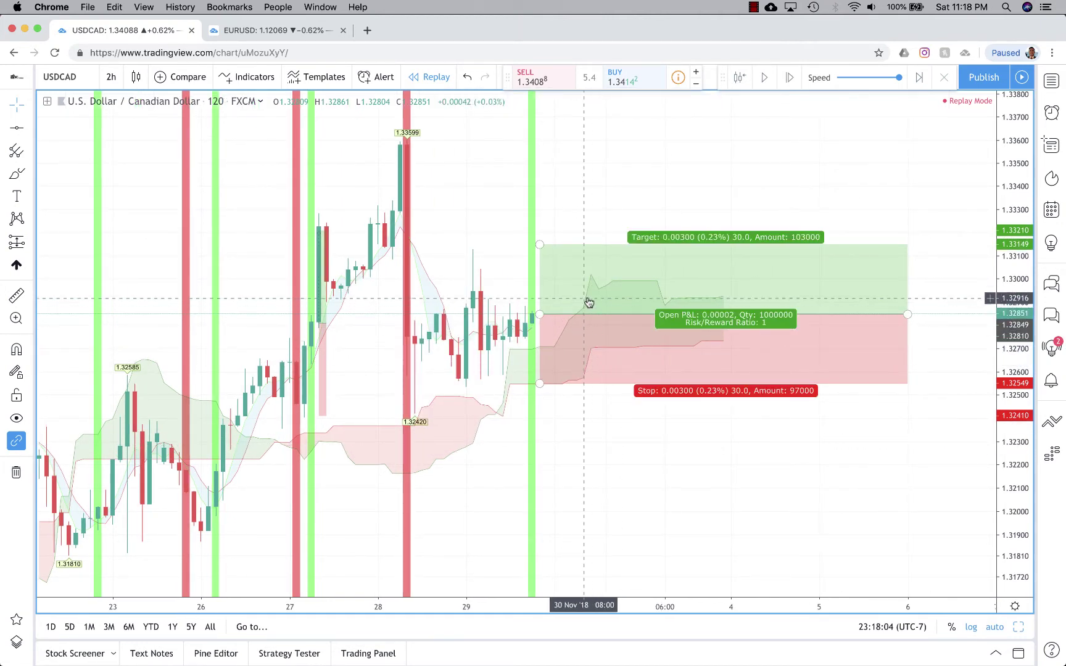
key(F1)
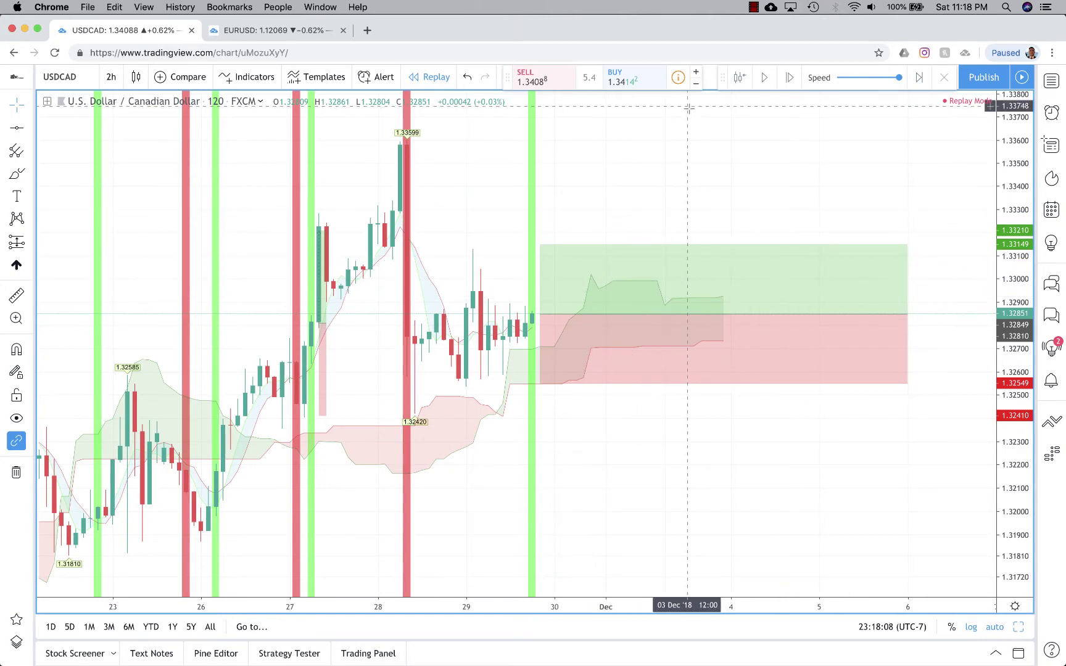
drag(907, 314, 716, 332)
scroll(826, 284, up, 2)
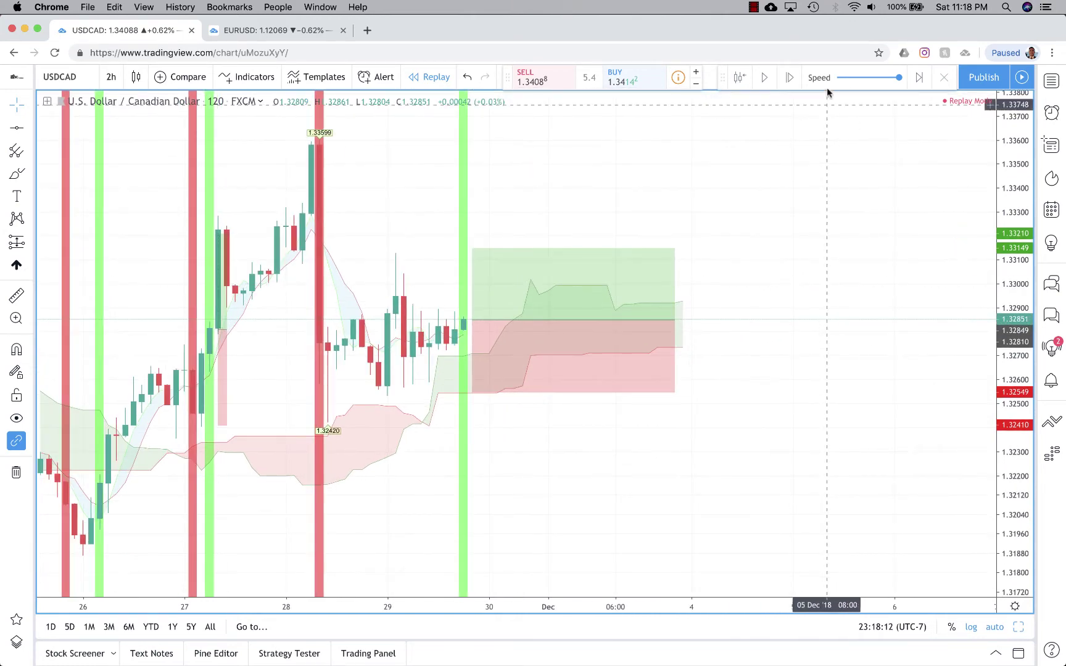
Advance the USDCAD replay by four candles and narrow the new position box to end shortly after the latest candle
click(790, 77)
click(791, 78)
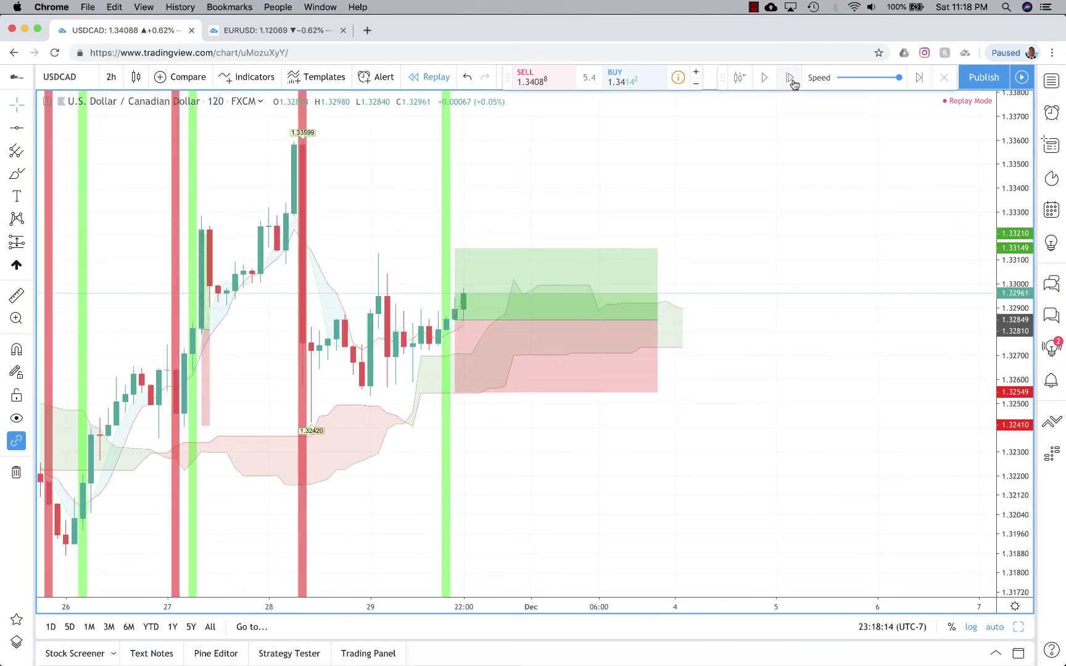
click(791, 78)
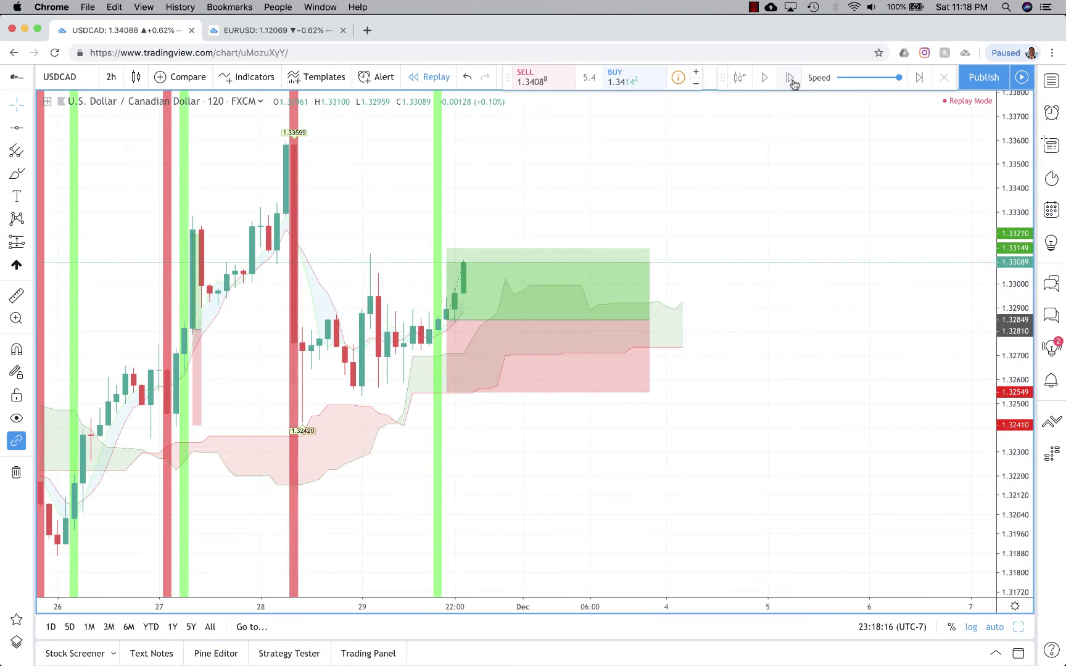
click(792, 78)
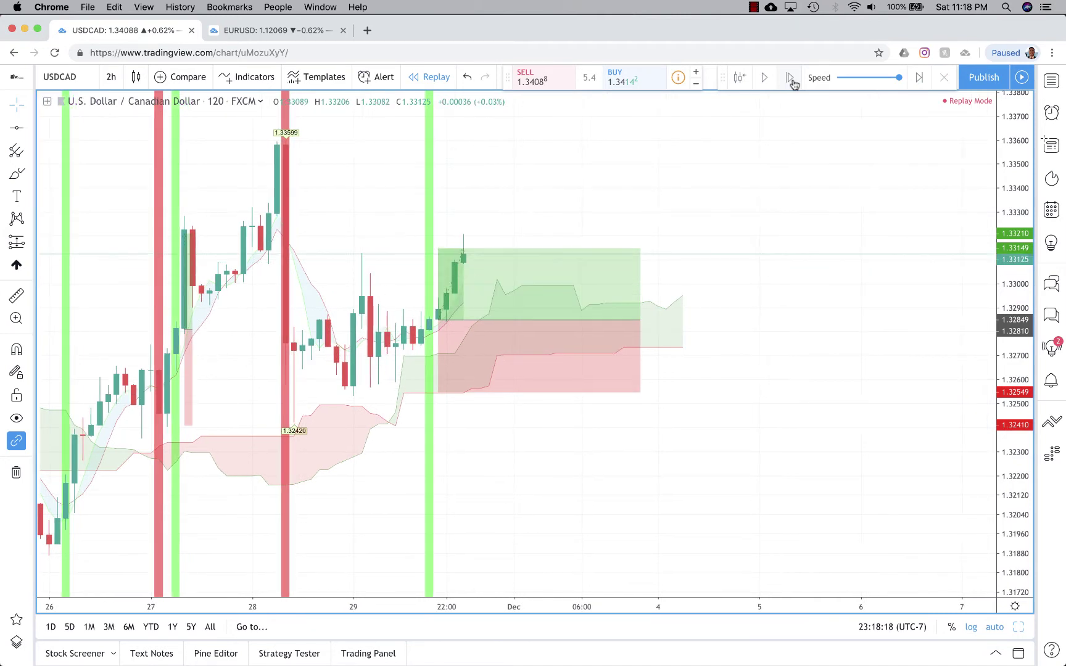
click(644, 316)
drag(644, 317, 489, 320)
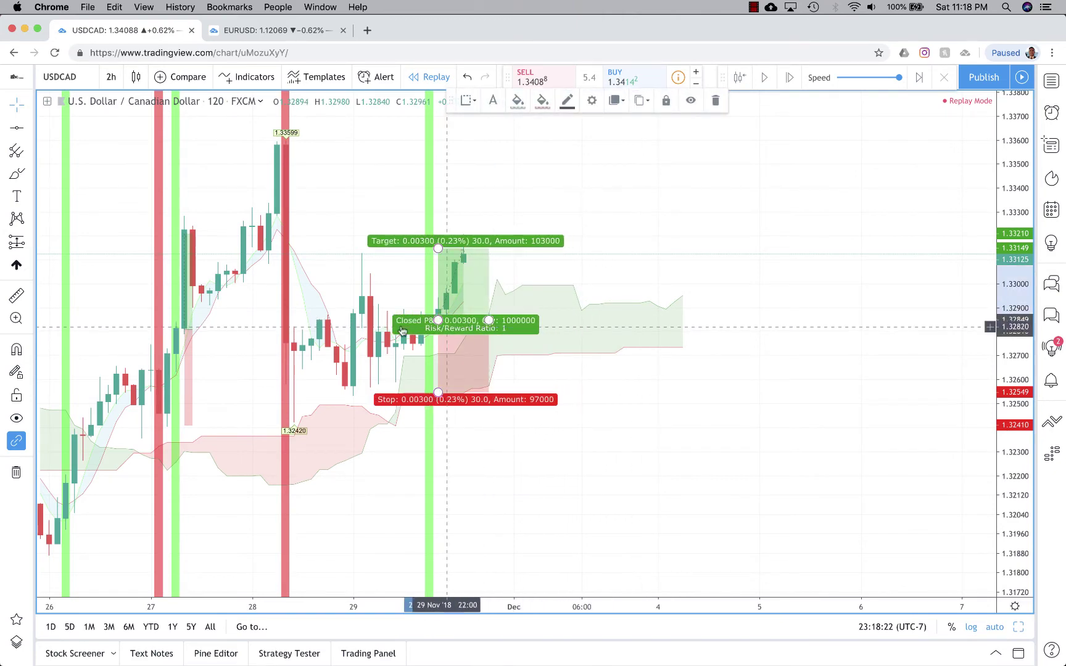
Review the earlier signals on the USDCAD 2h chart back to mid-November, then return to the two marked long trades
scroll(460, 291, left, 15)
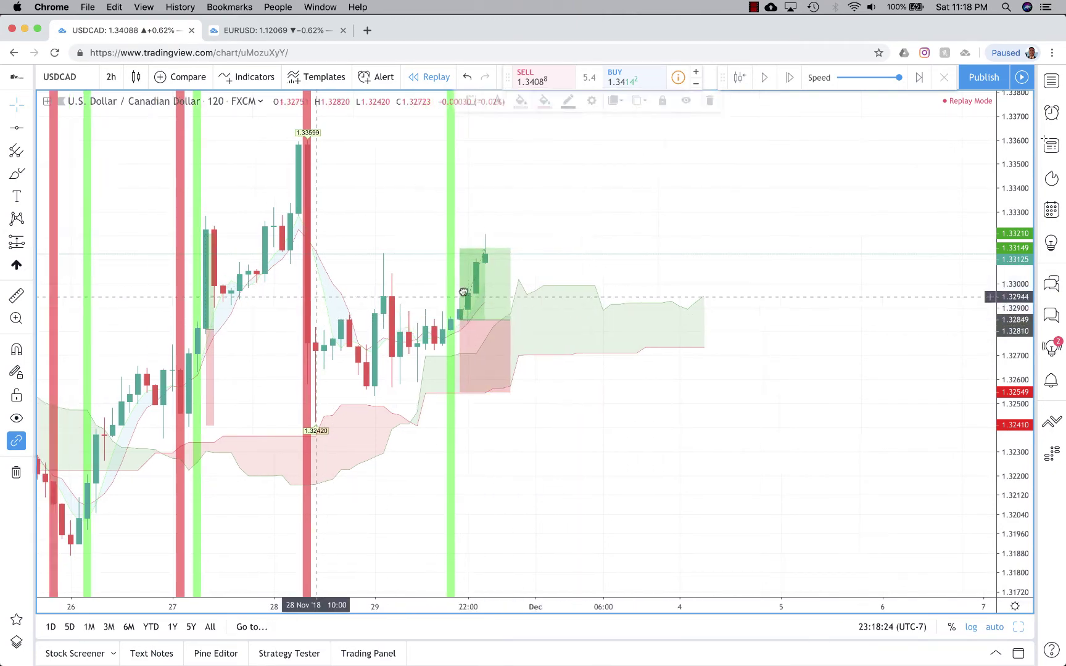
scroll(445, 288, left, 15)
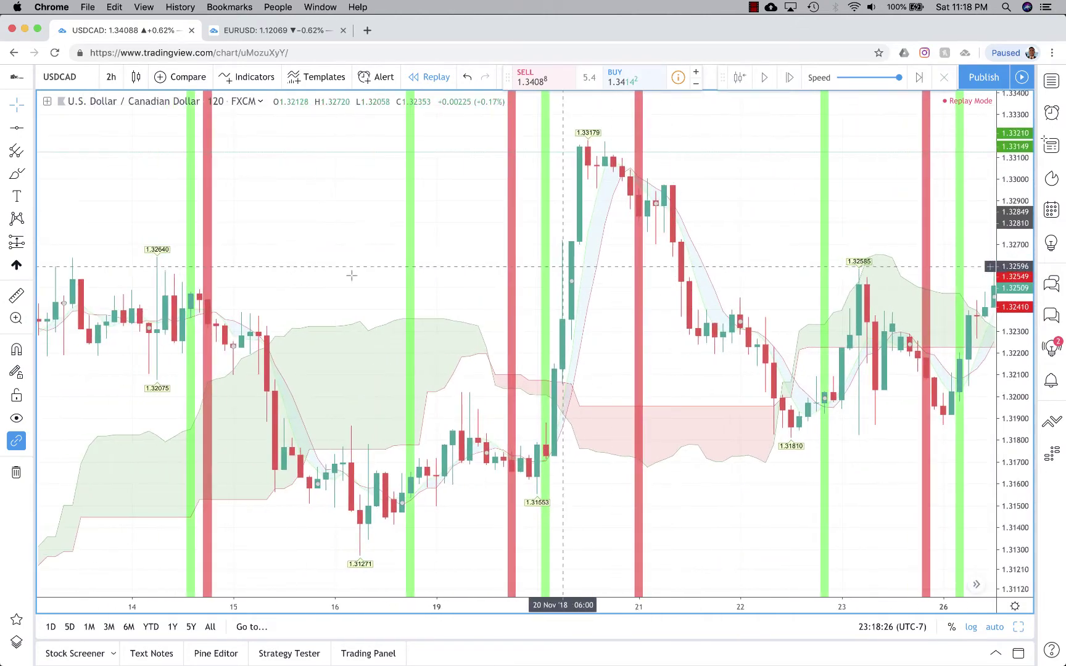
scroll(697, 235, right, 15)
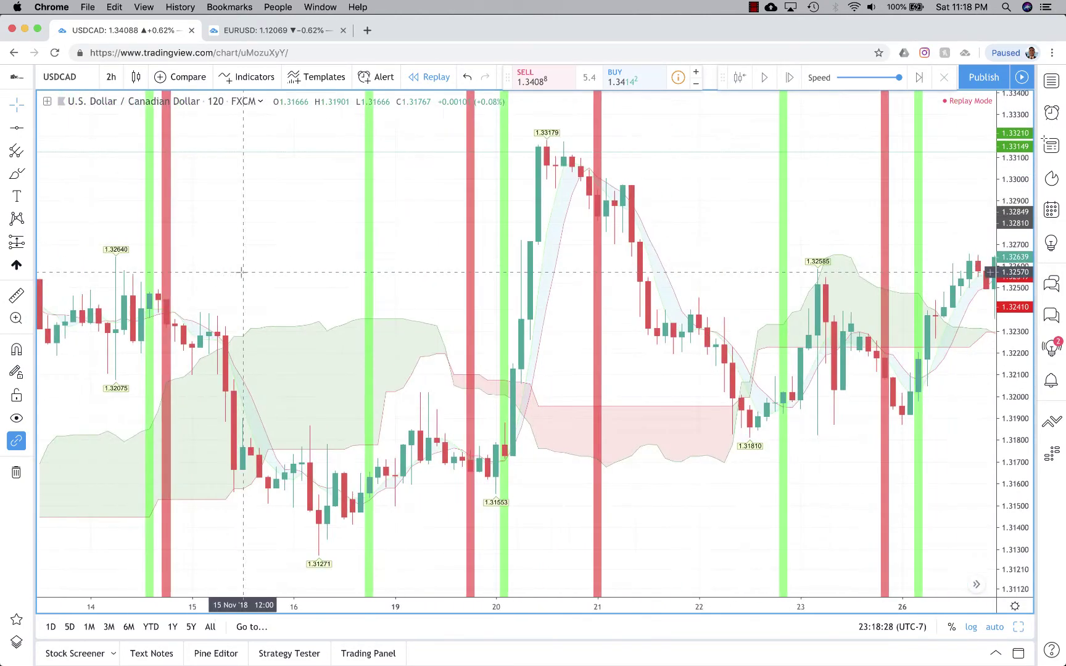
scroll(387, 259, right, 10)
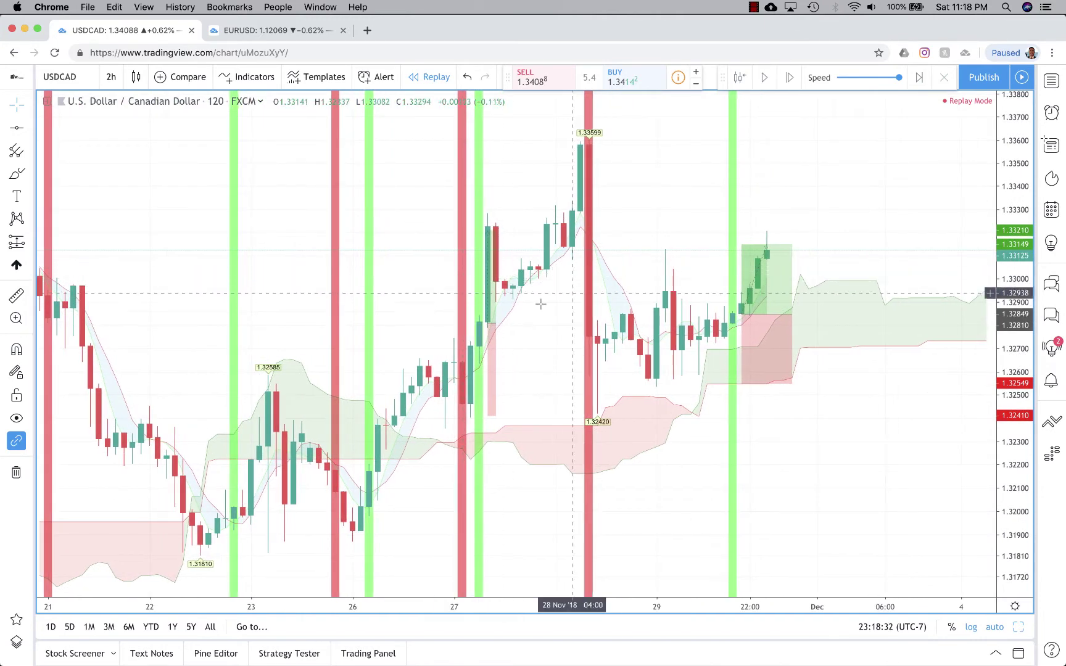
mouse_move(496, 324)
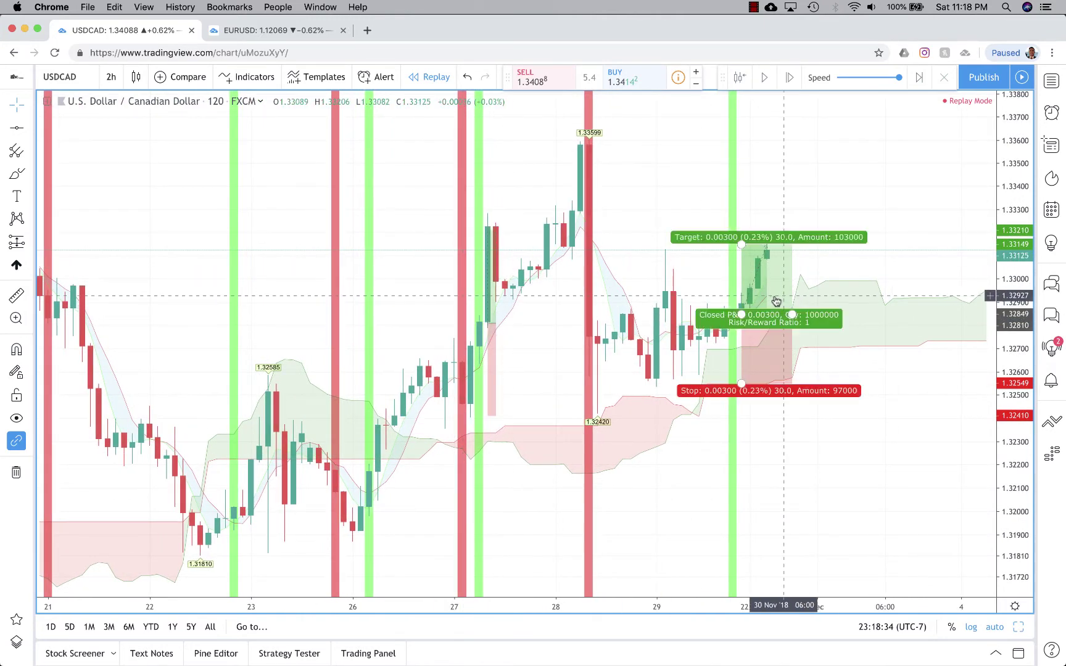
Add a two-line text note above the cloud reading "40 Pips + 30 Pips = 70 Pips" and "70 pips x $10 = $700 Profit"
drag(792, 219, 489, 219)
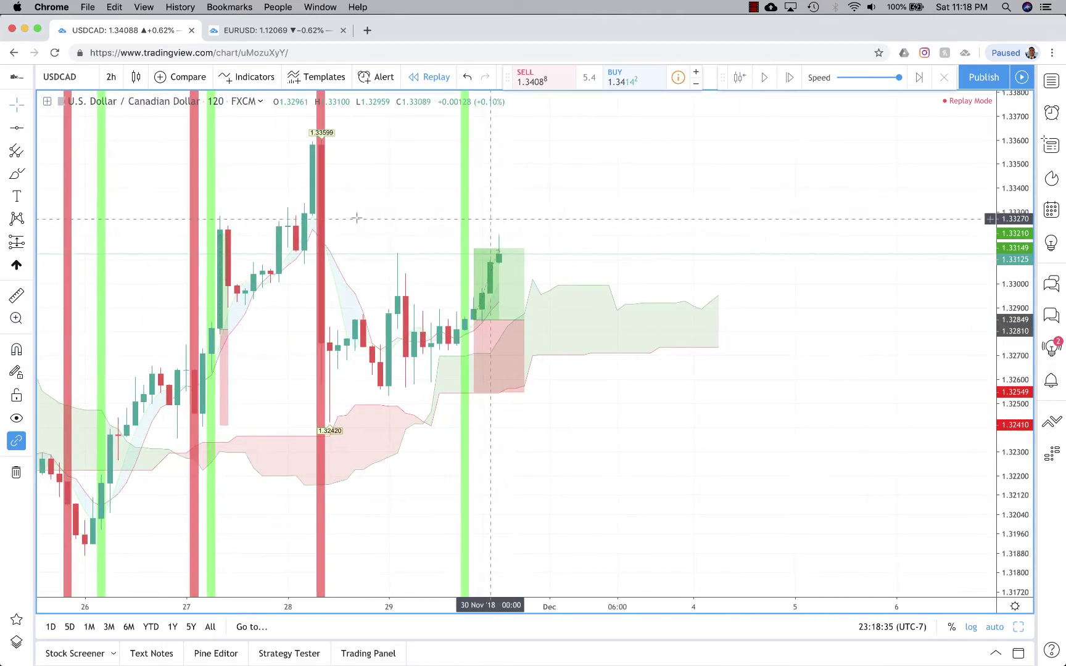
click(22, 195)
click(580, 195)
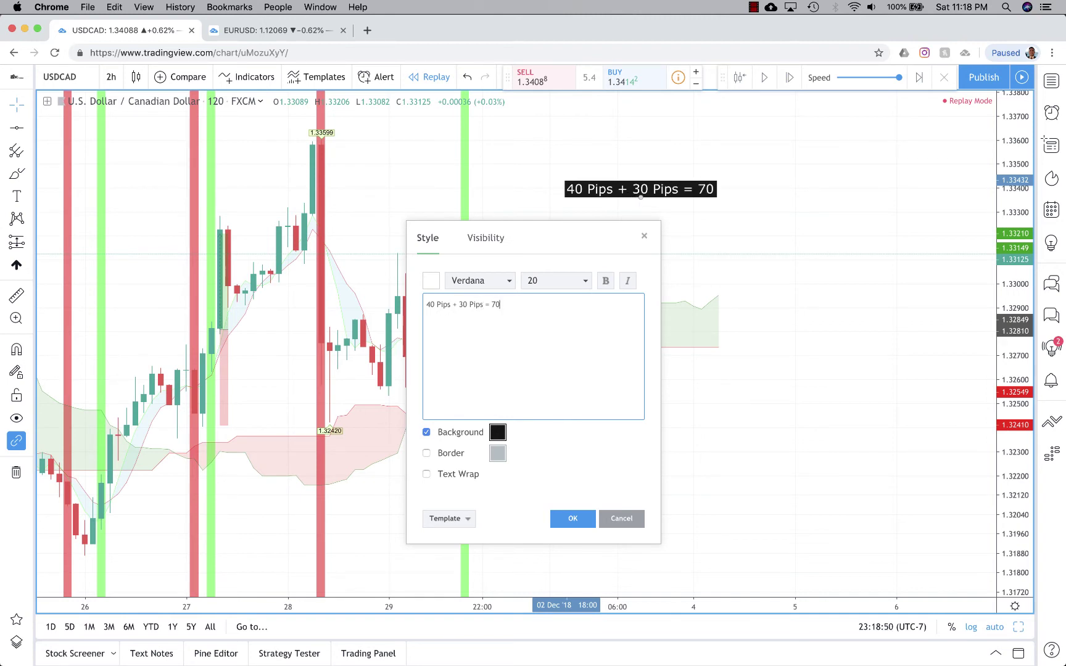
key(Return)
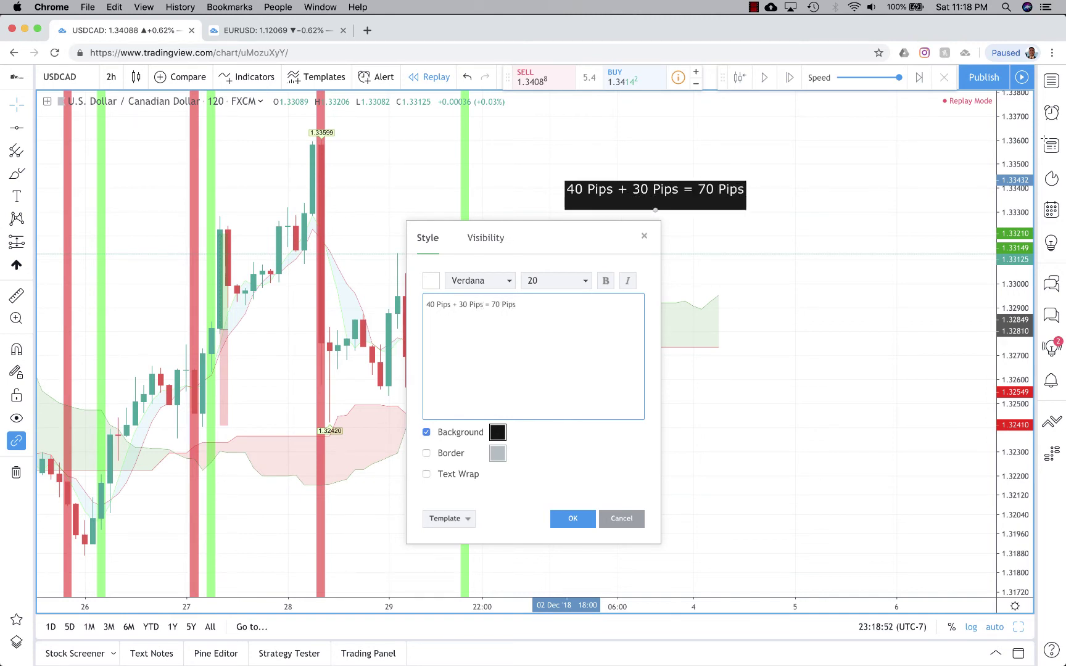
text(70 pips x $10 = $700 Profit)
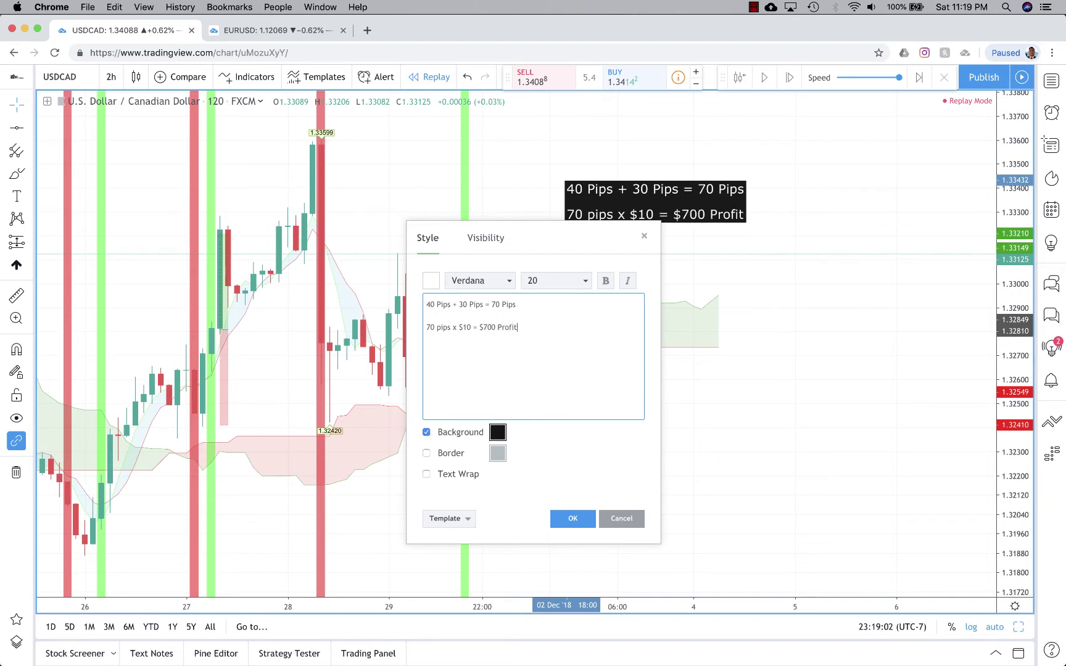
click(571, 518)
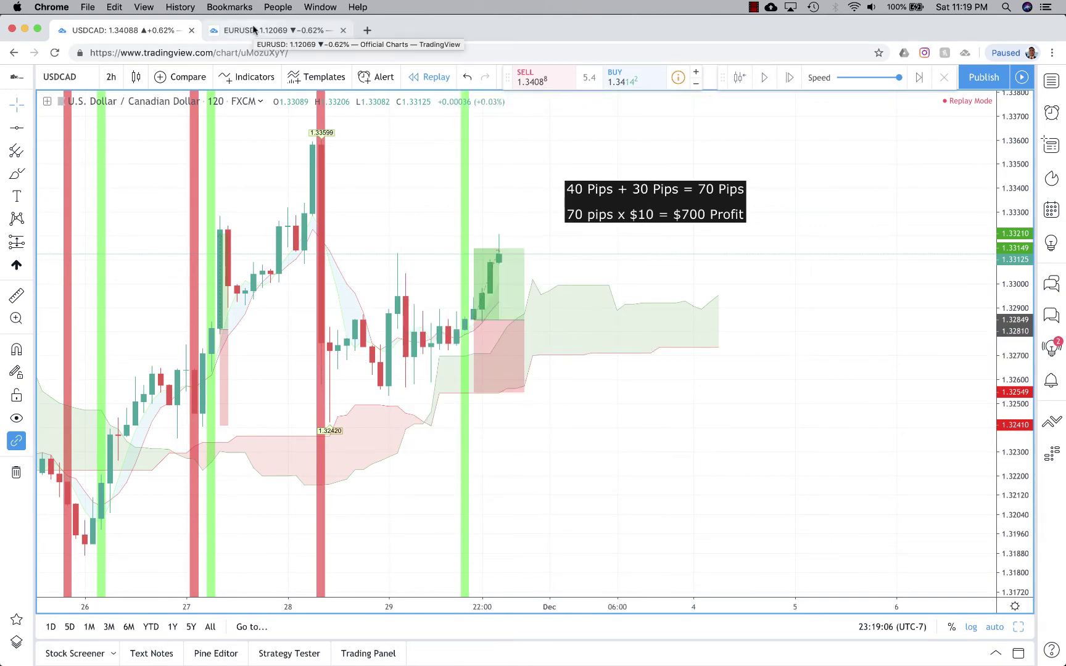
Switch to the EURUSD four-chart layout, dismiss the layout-changed notice without reloading, and advance the 2h replay by one candle
click(253, 30)
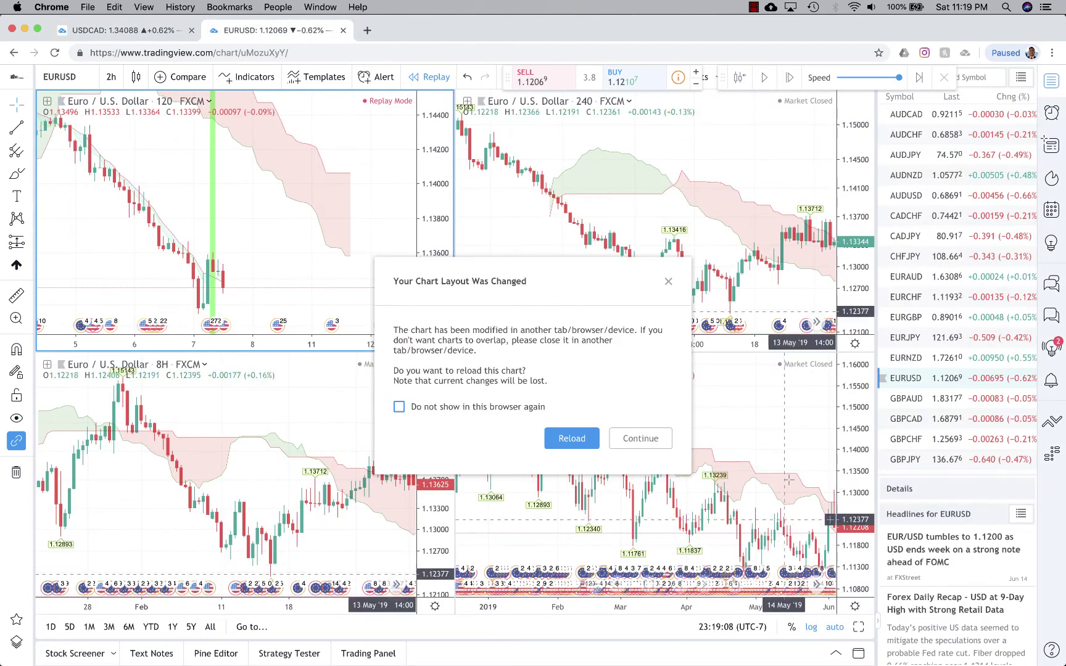
click(667, 283)
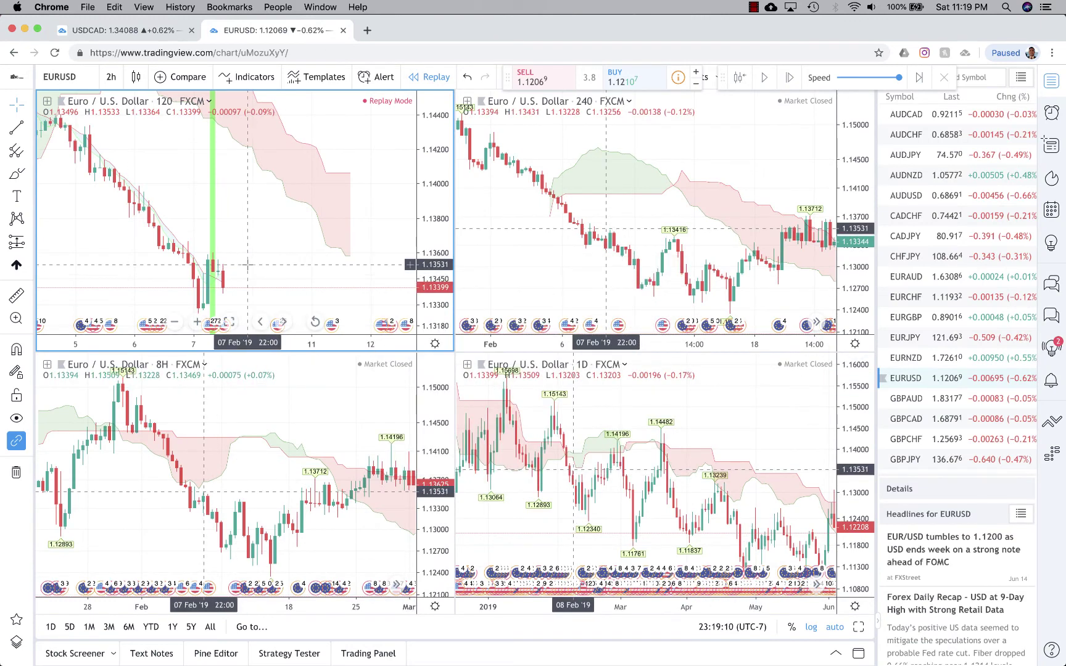
click(794, 79)
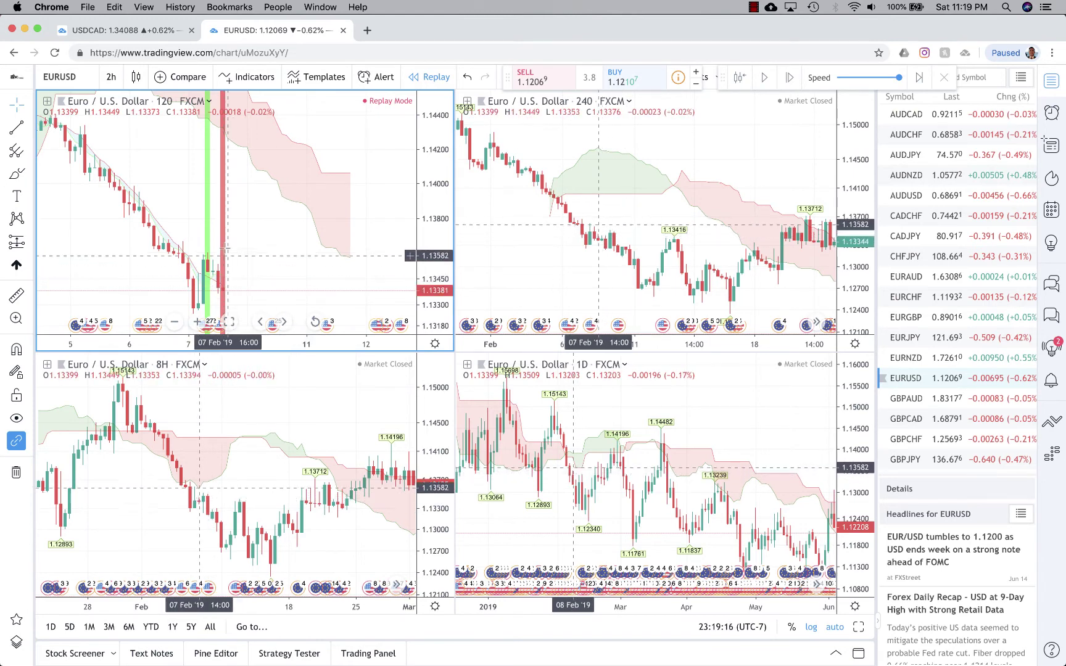
Examine the 7 Feb red signal on the EURUSD 2h chart up close, then compare it with the 4h, 8h and daily charts
scroll(231, 290, up, 2)
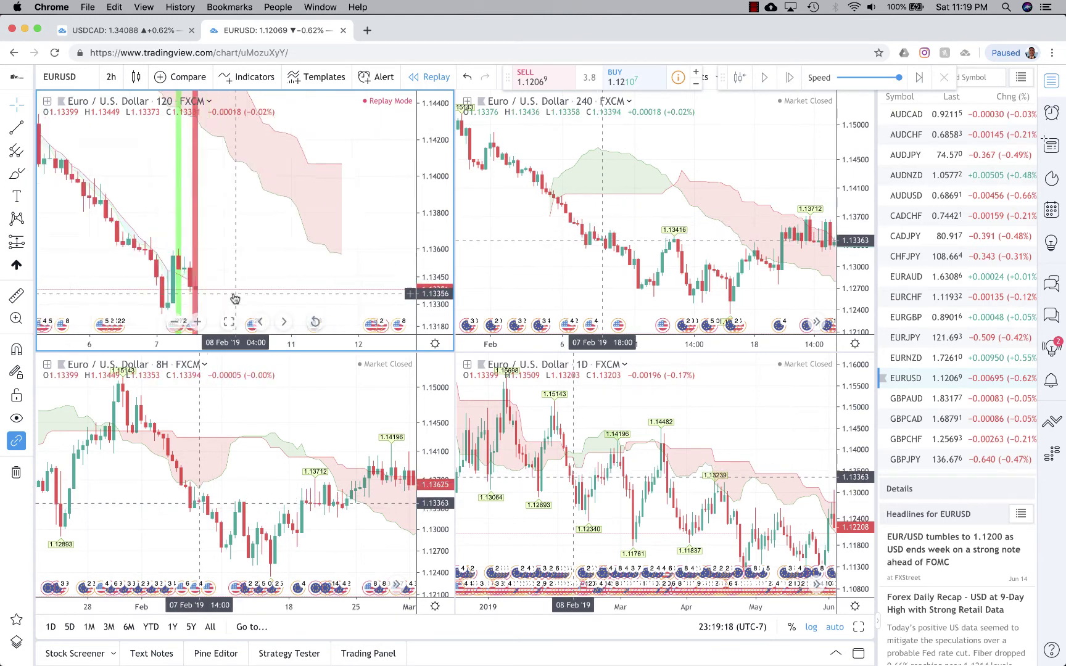
scroll(250, 242, up, 3)
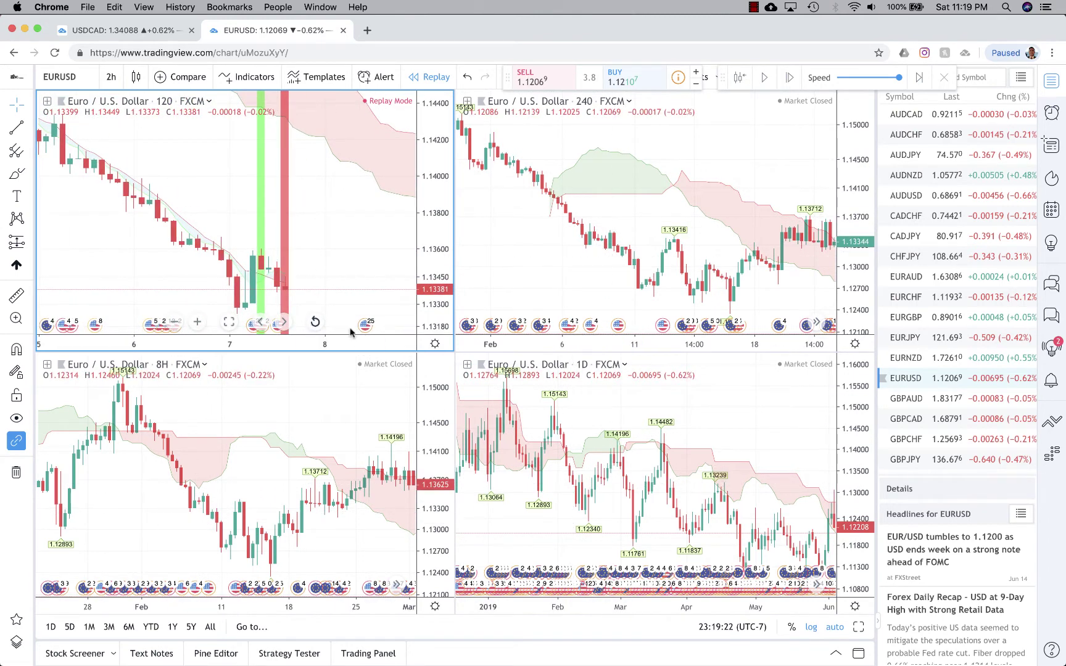
key(alt+Return)
scroll(660, 555, up, 6)
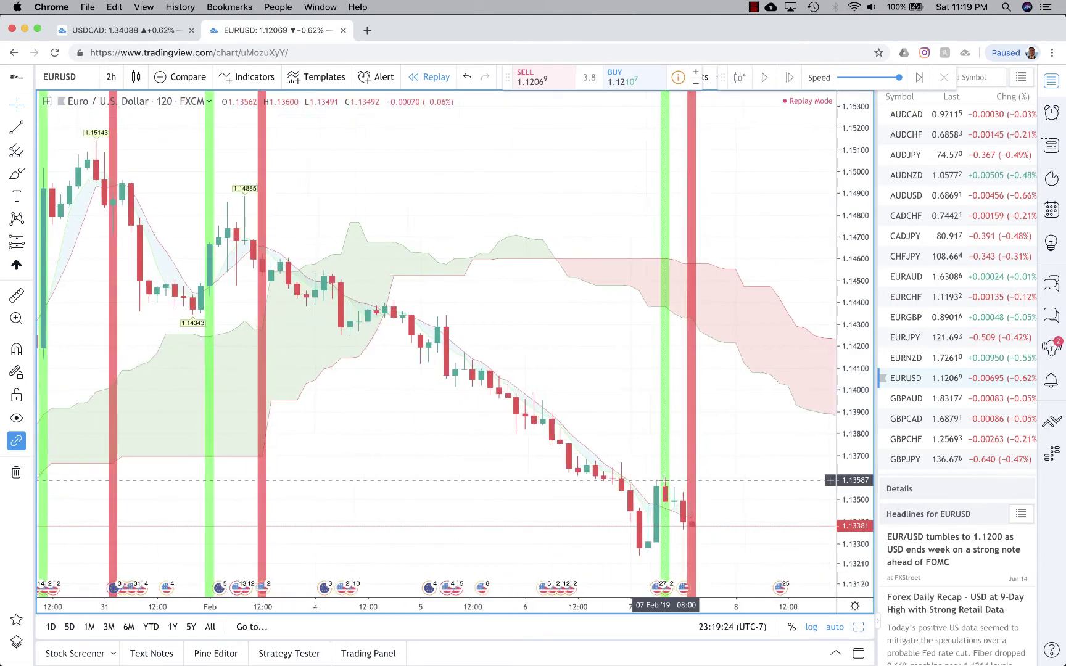
scroll(660, 555, left, 1)
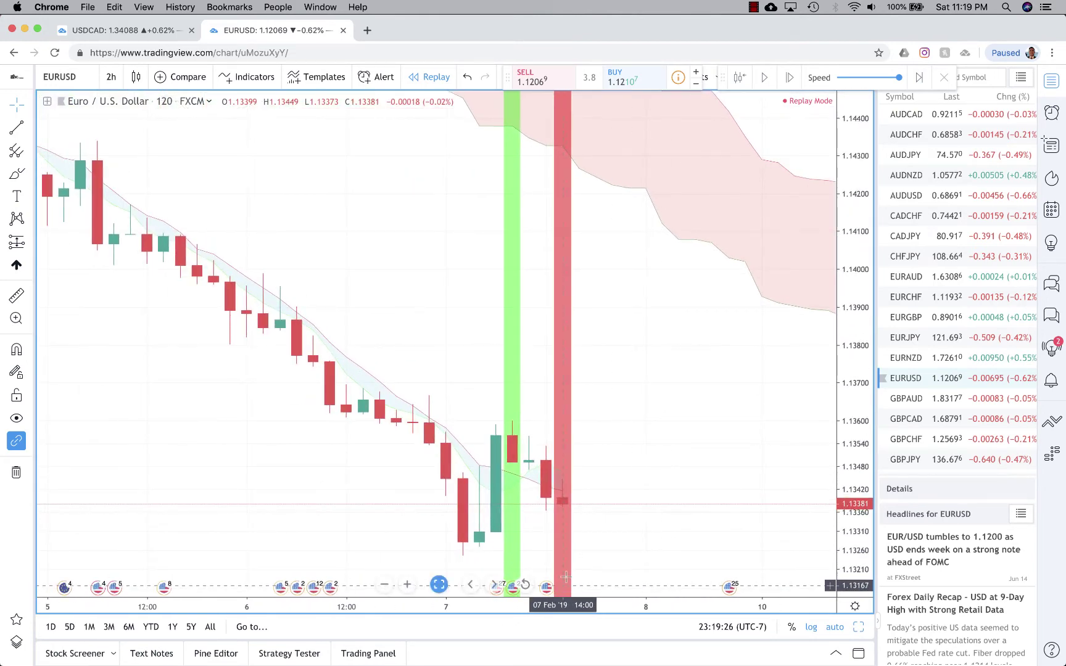
key(alt+Return)
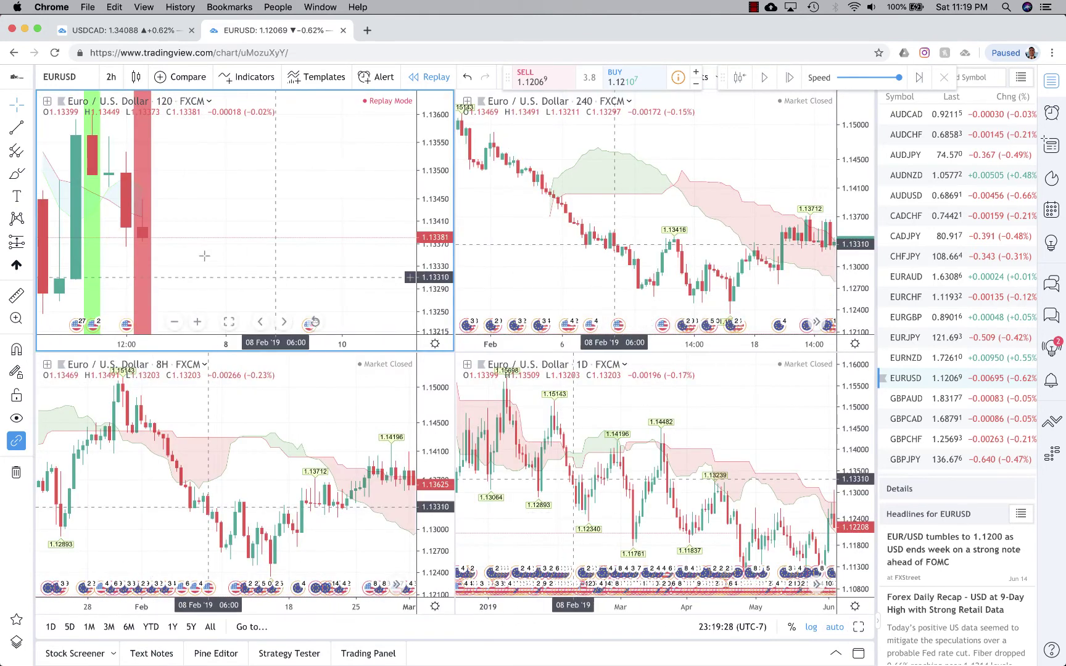
scroll(204, 255, down, 6)
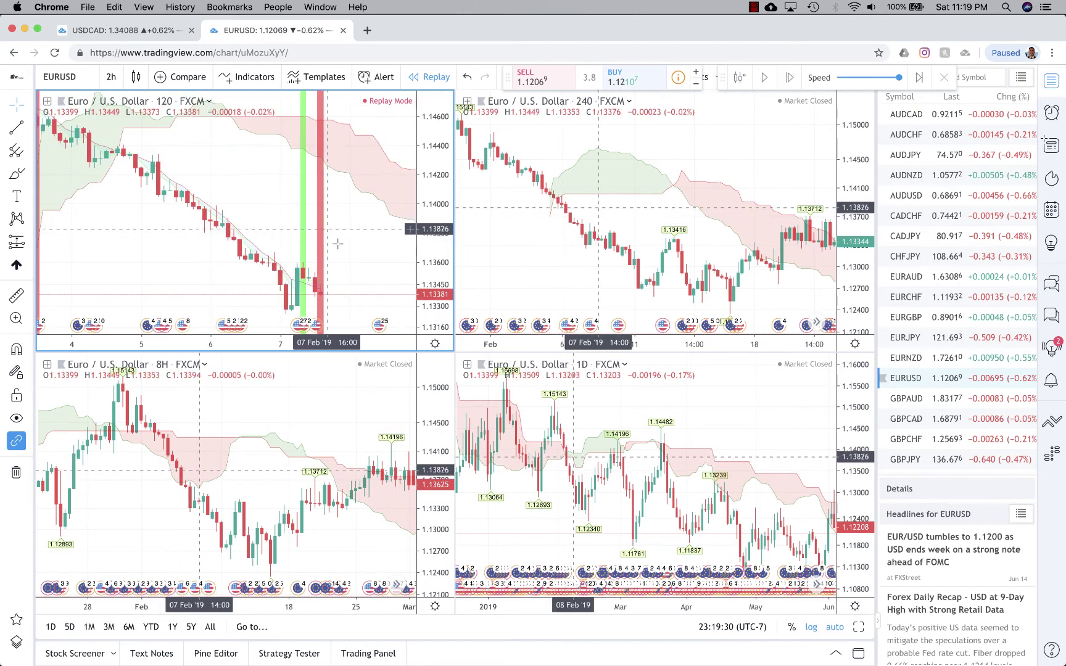
key(XF86MonBrightnessUp)
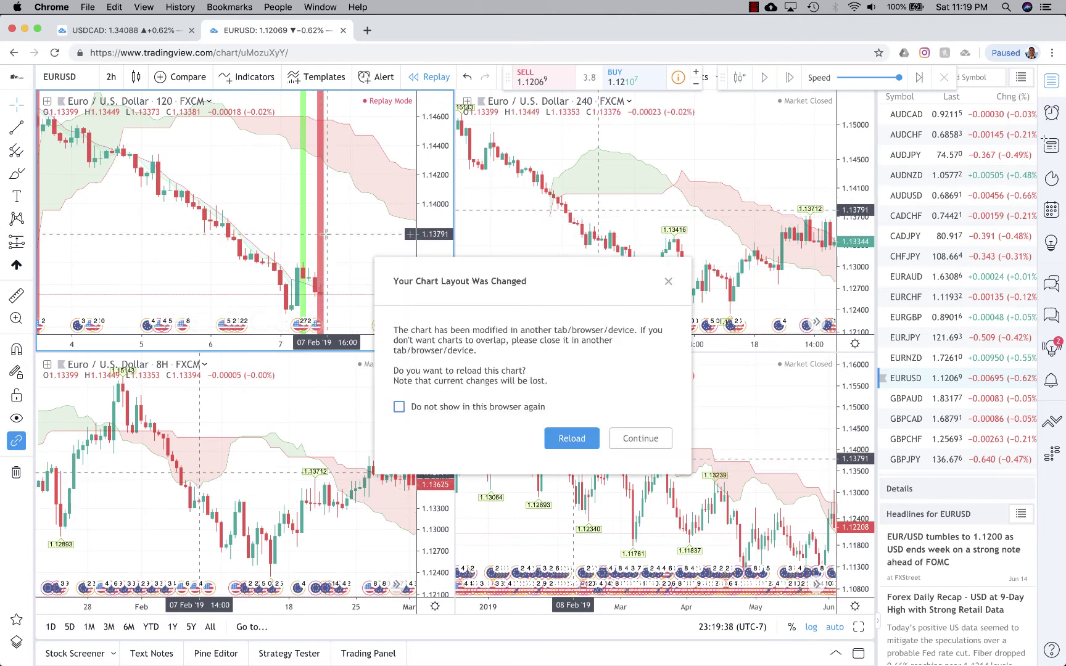
click(671, 292)
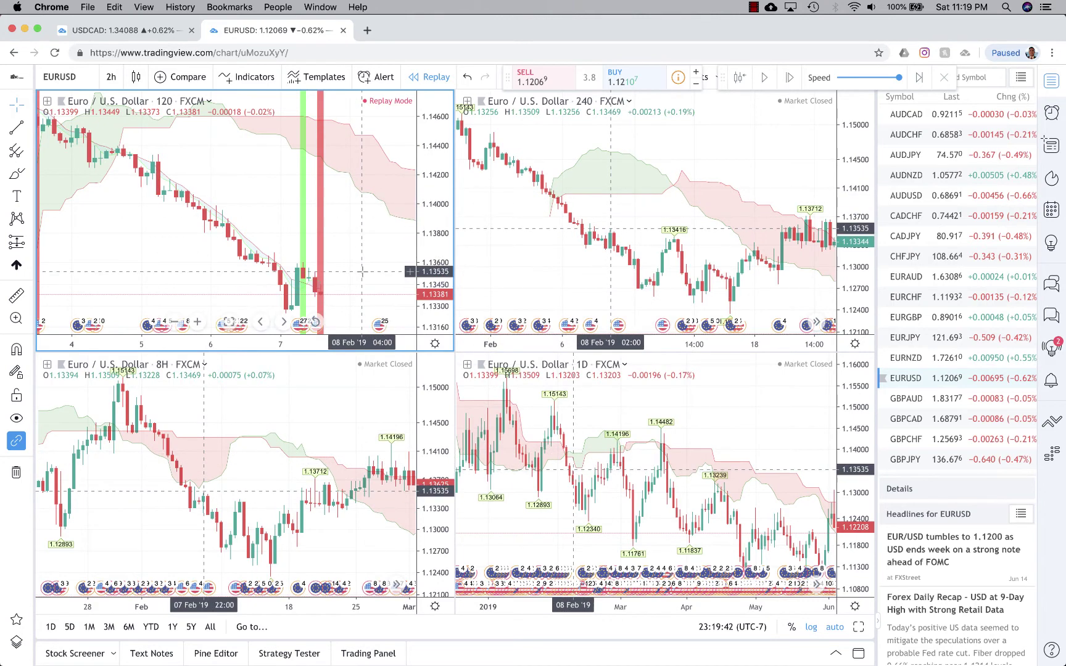
Show only the EURUSD 2h chart and place a short position with entry at 1.13379 just after the 7 Feb red signal
key(alt+Return)
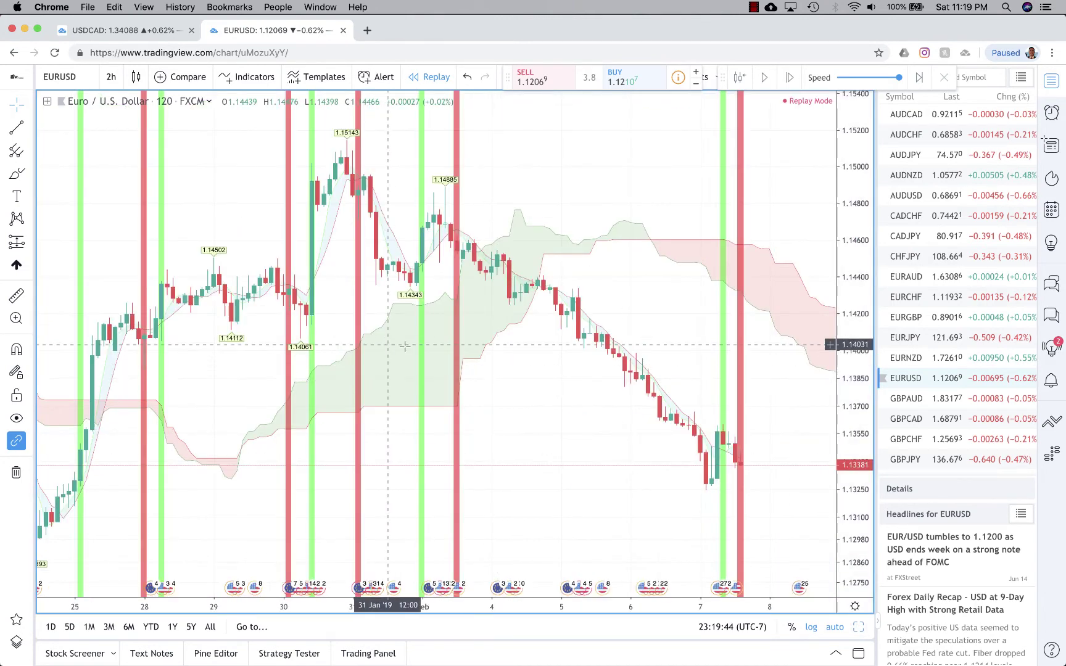
scroll(650, 357, up, 2)
drag(650, 358, 555, 352)
scroll(554, 352, up, 3)
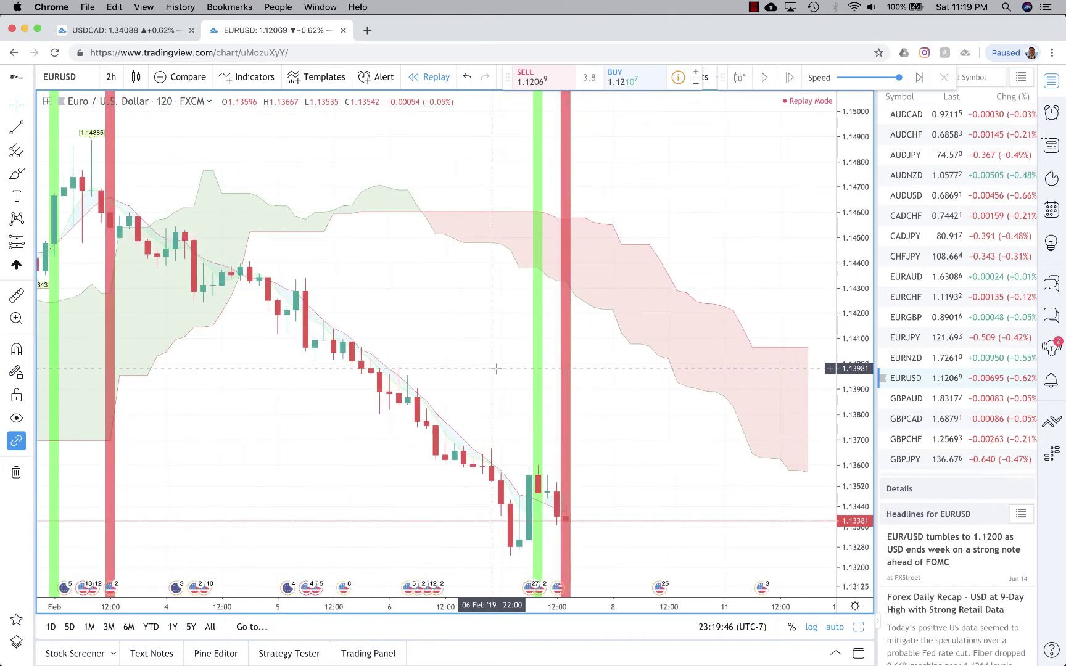
click(31, 244)
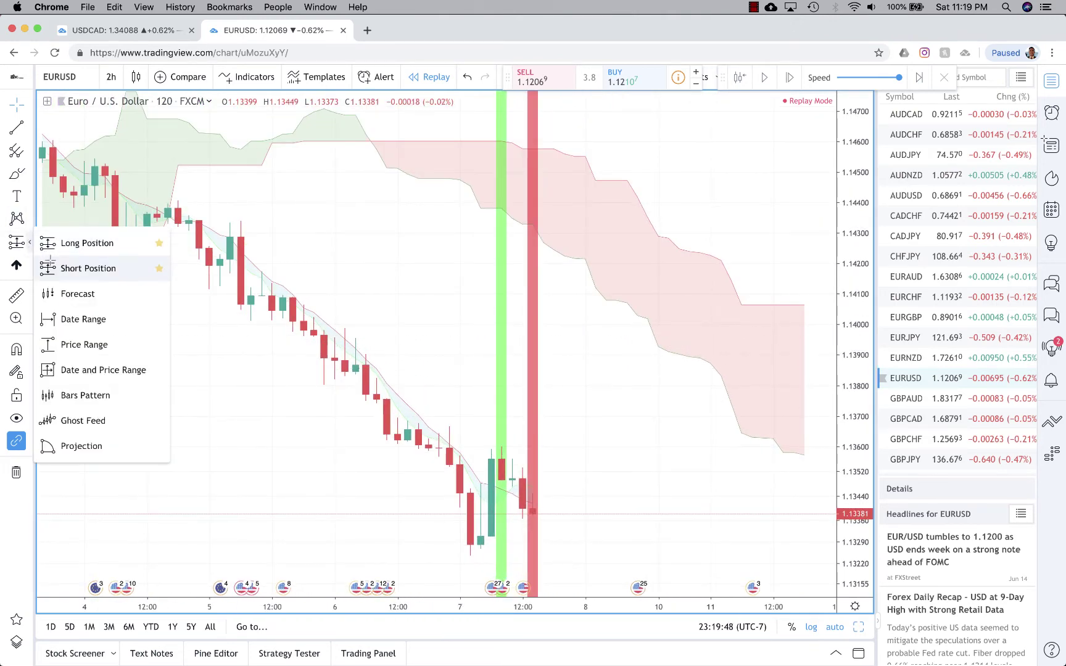
click(86, 268)
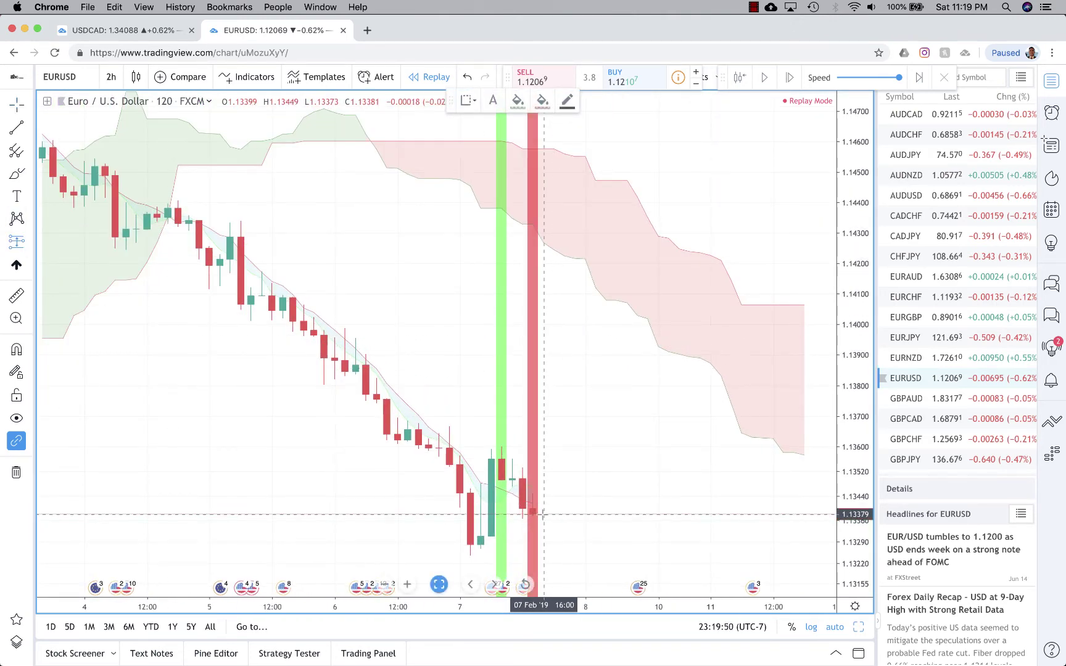
click(543, 514)
Move the short position's stop to about 1.13601, at the high of the candle on the preceding green signal
mouse_move(583, 388)
mouse_down()
mouse_move(417, 376)
mouse_move(388, 382)
mouse_move(364, 421)
mouse_move(299, 419)
mouse_up()
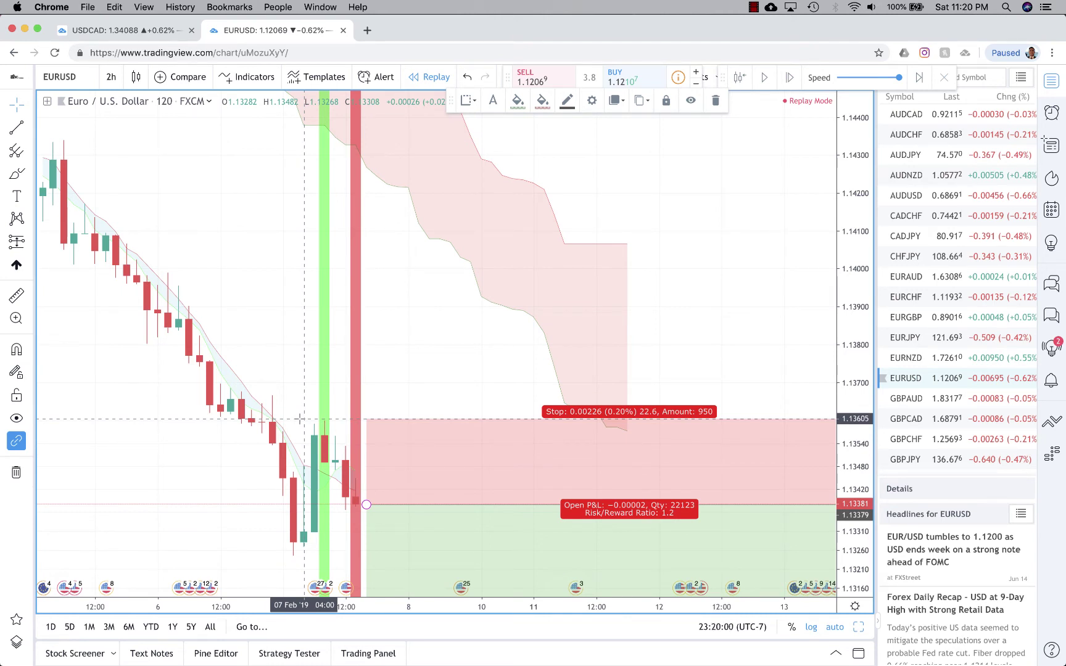
drag(299, 419, 302, 390)
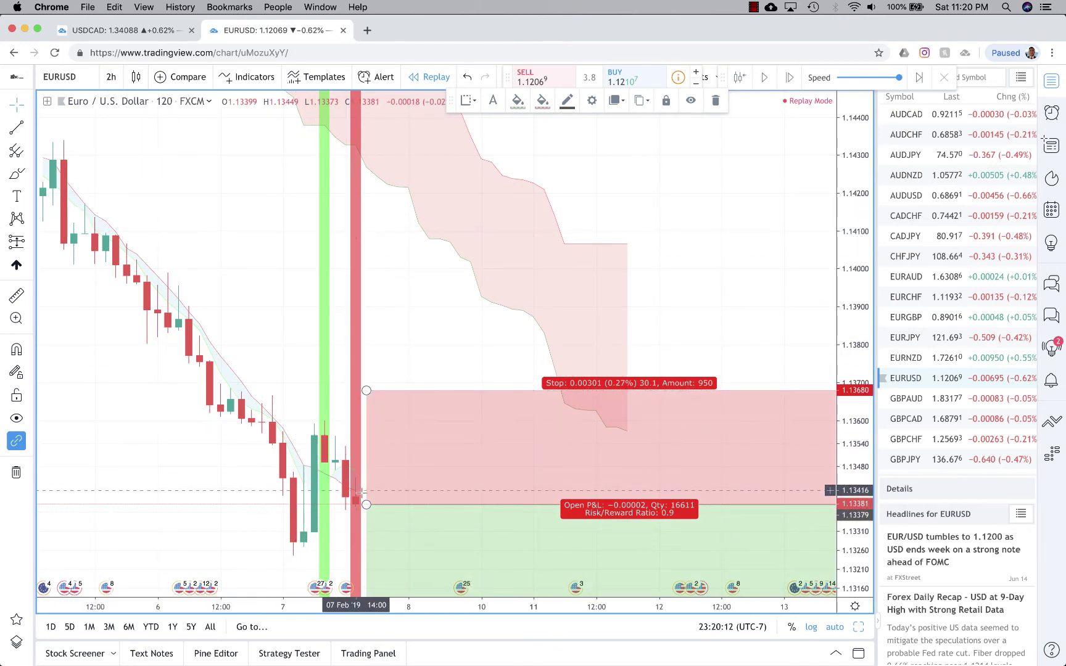
drag(366, 393, 274, 420)
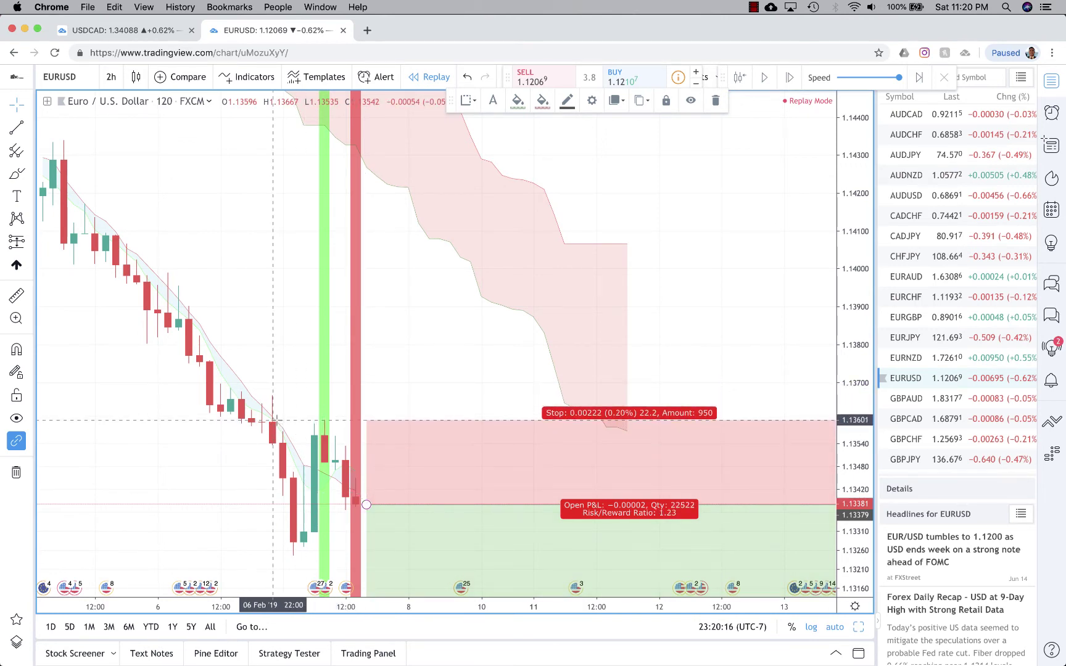
Set the short position's stop and profit levels to 220 ticks each and shorten its box to end around 11 Feb
double_click(473, 447)
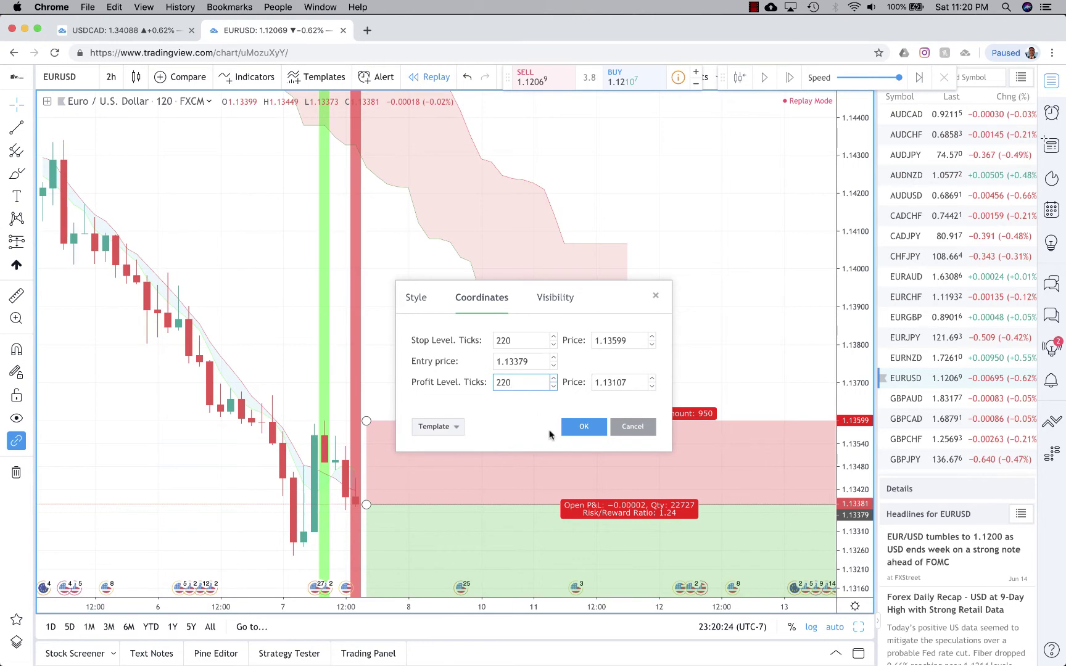
click(584, 426)
drag(476, 352, 387, 325)
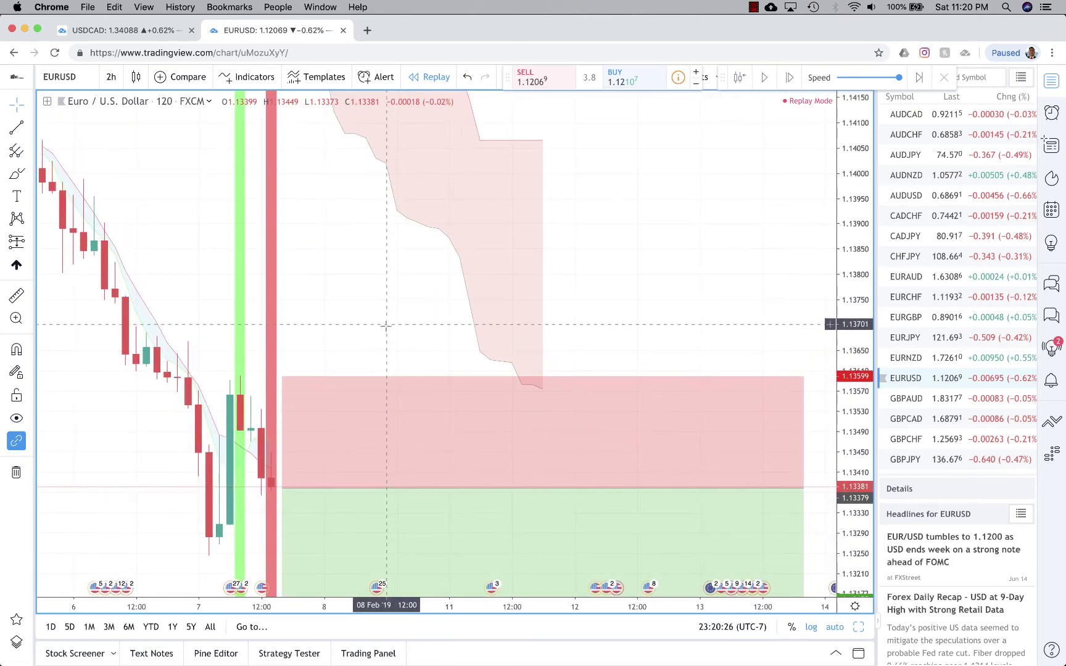
drag(804, 489, 480, 489)
click(445, 319)
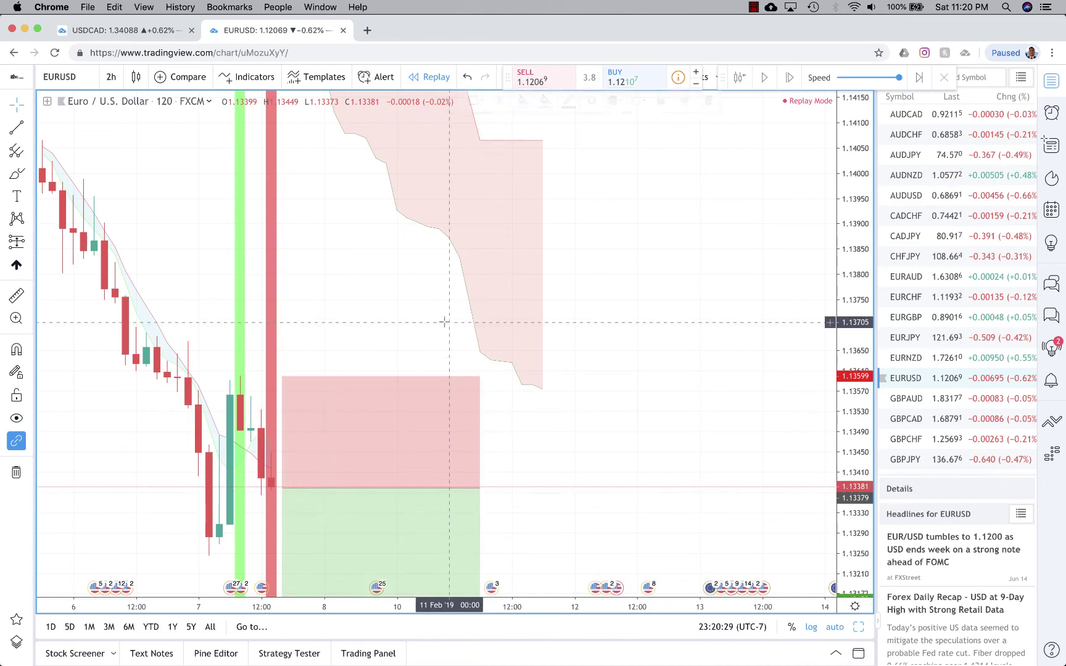
Advance the EURUSD 2h replay candle by candle until price reaches the short position's target at 1.13159
click(790, 84)
click(791, 84)
click(790, 84)
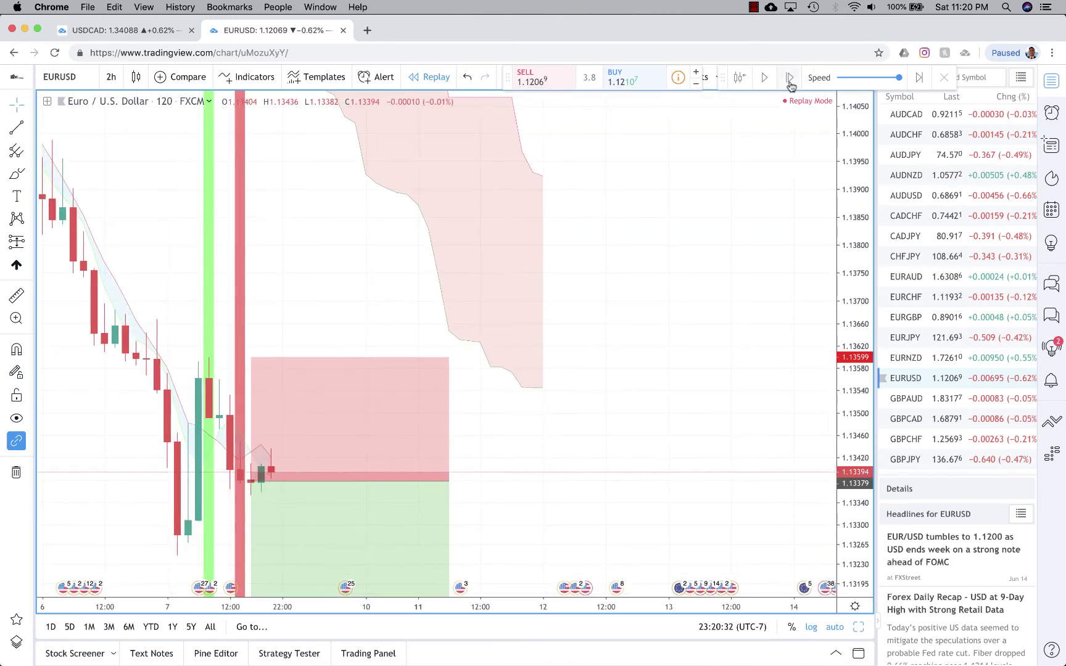
click(791, 83)
click(790, 84)
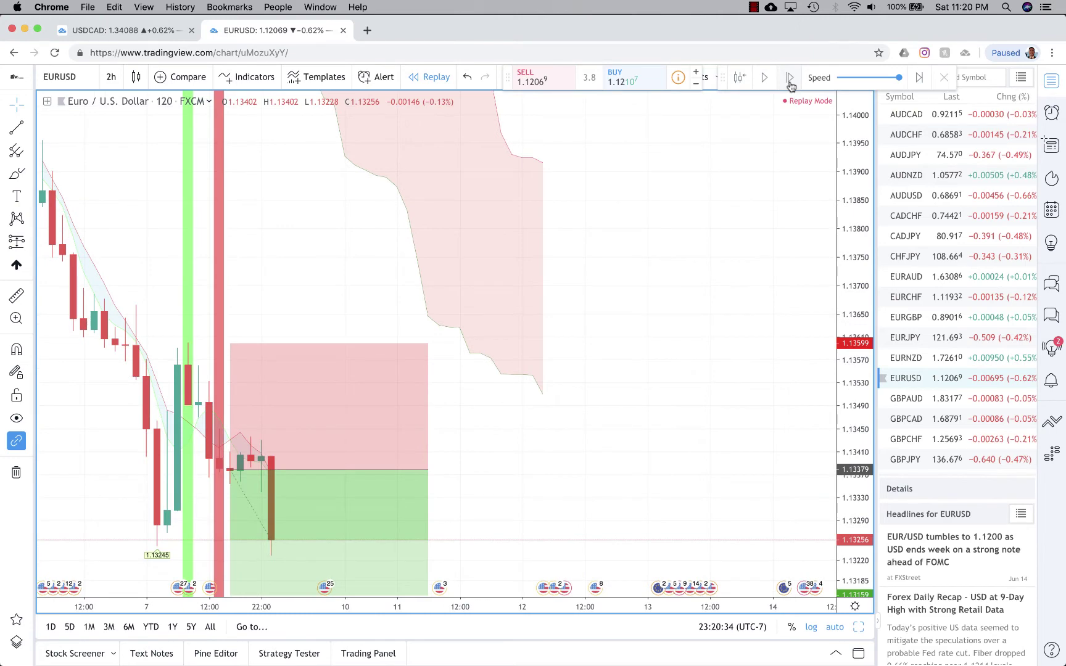
click(791, 84)
click(791, 84)
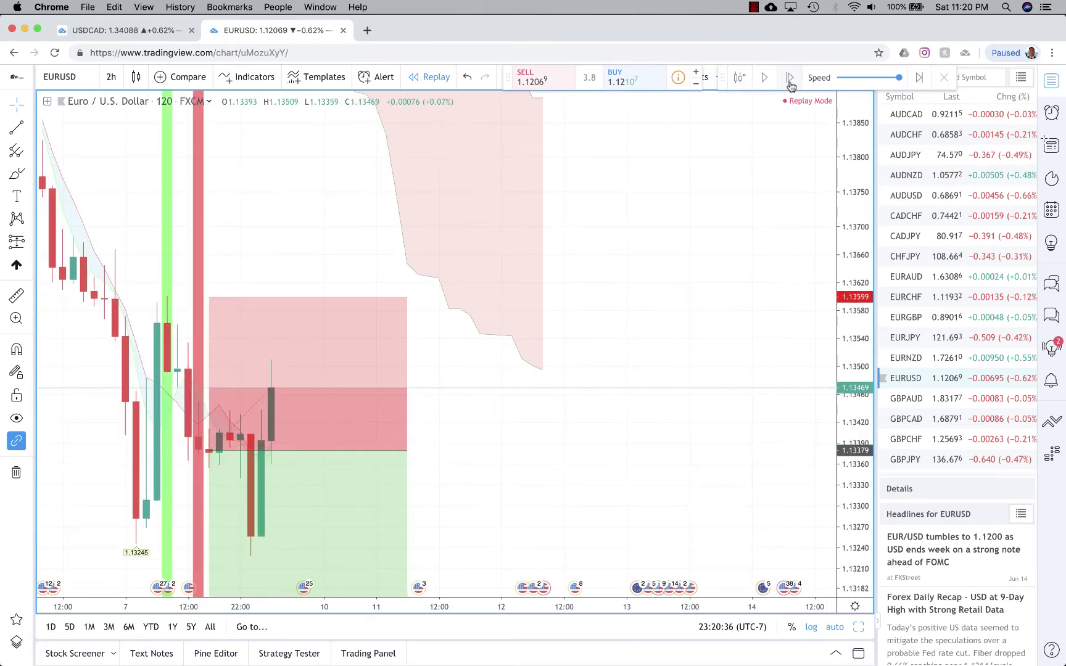
click(791, 84)
click(791, 78)
click(790, 82)
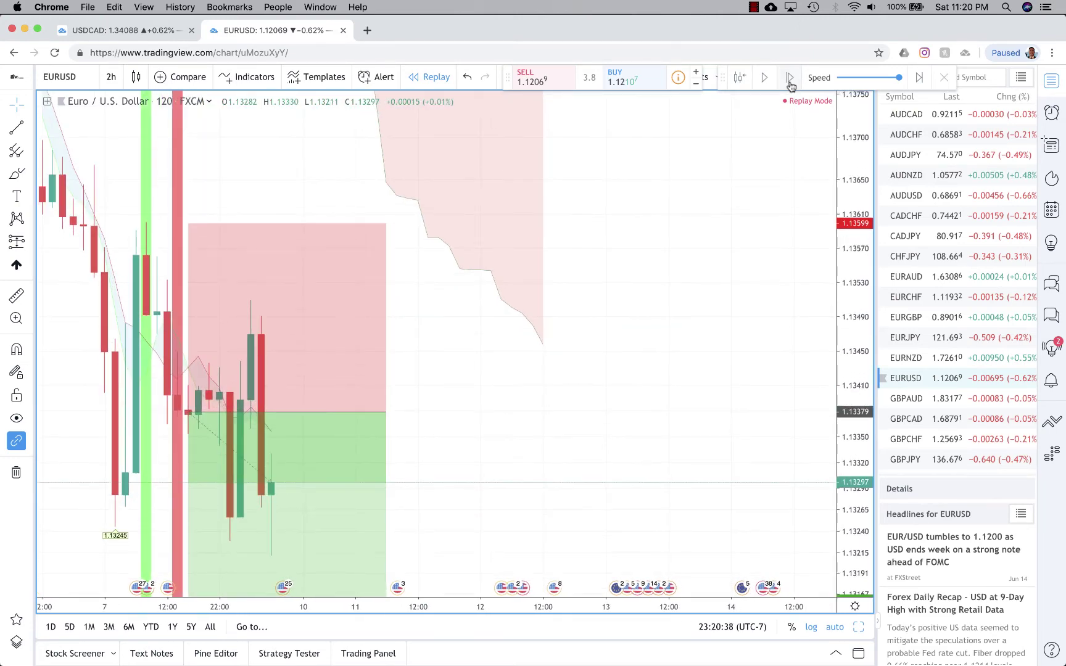
click(790, 83)
click(790, 82)
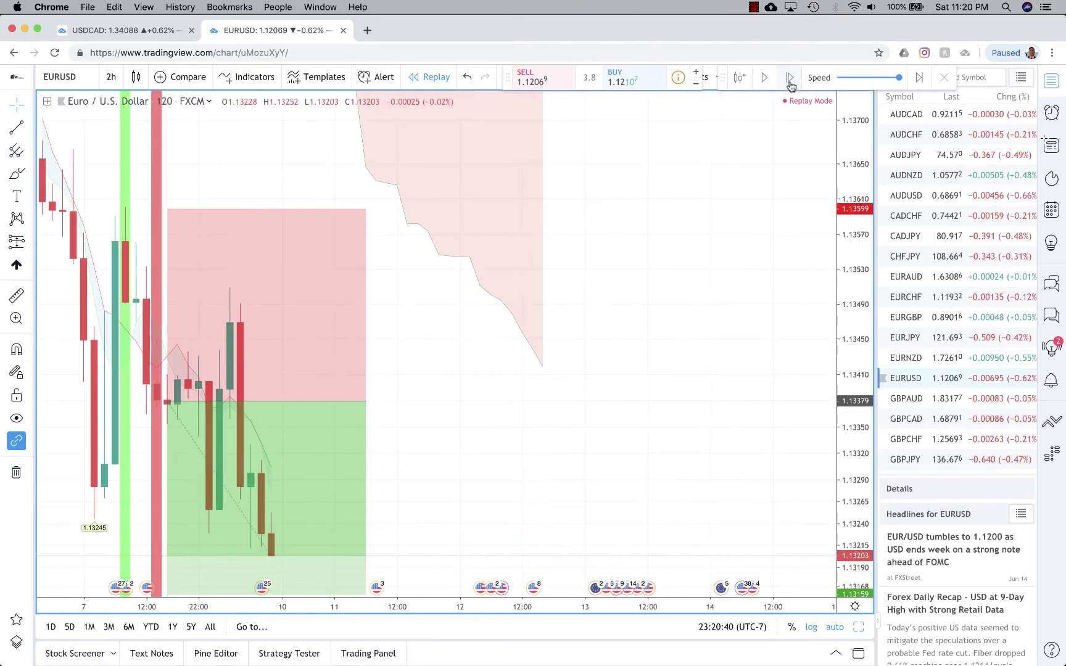
click(791, 83)
Shorten the short position's box to end at 10 Feb 16:00, just after the candle that reaches the target
mouse_move(248, 398)
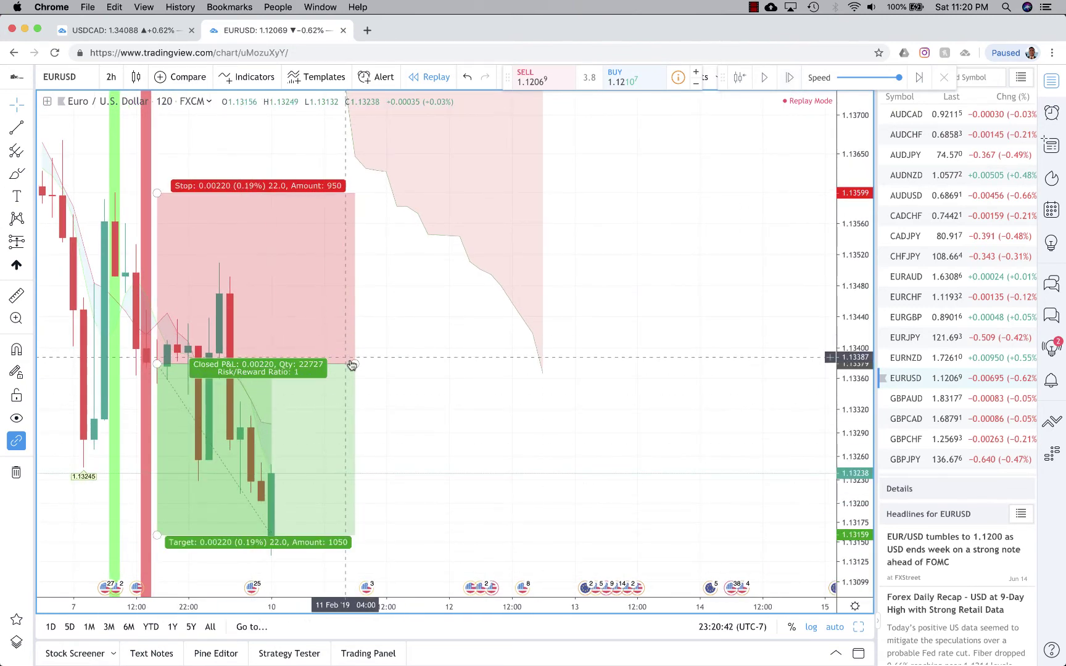
drag(355, 364, 281, 381)
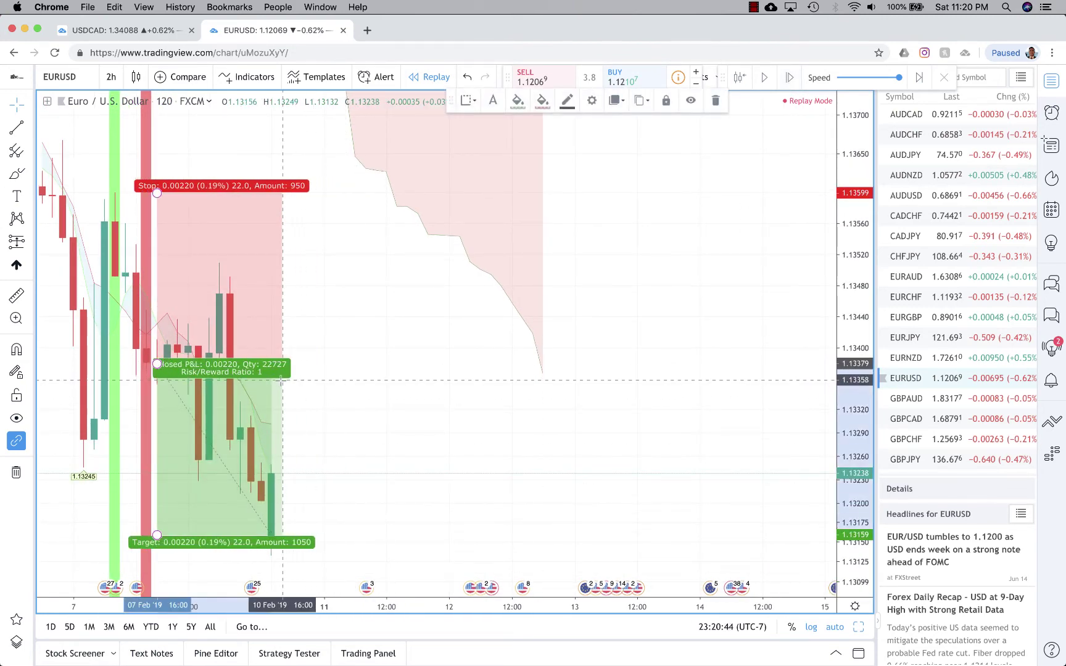
click(338, 369)
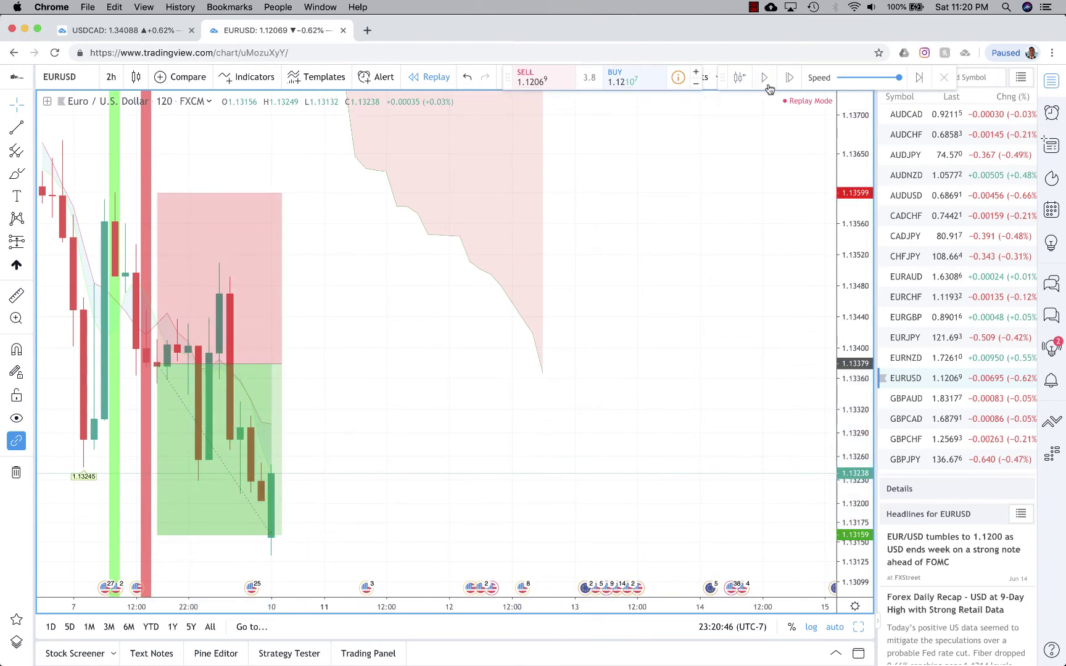
Advance the replay beyond the closed short through 11 Feb and view the completed trade with the price move that follows
click(790, 78)
click(790, 79)
click(790, 78)
click(790, 79)
click(790, 79)
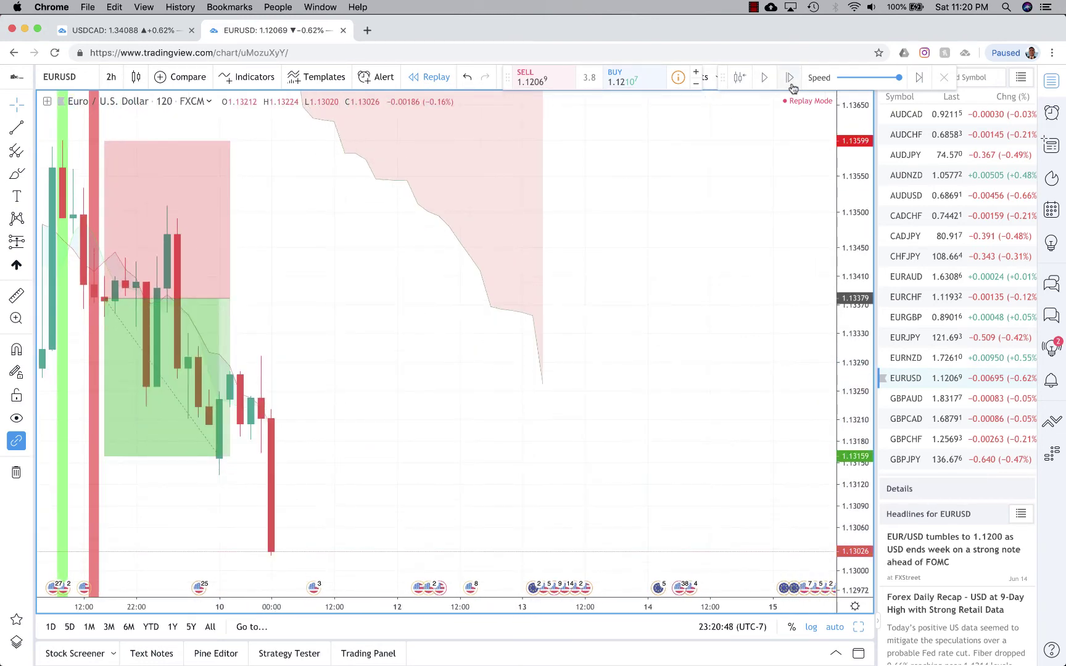
click(789, 78)
click(790, 78)
click(790, 79)
click(790, 78)
click(790, 78)
click(789, 79)
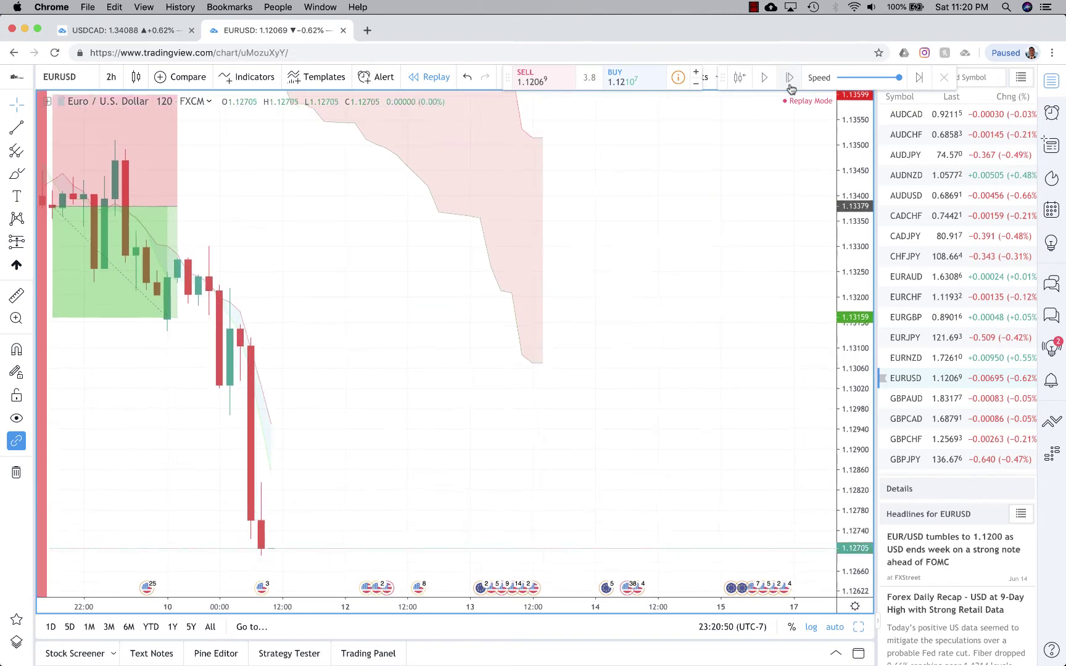
click(789, 79)
click(790, 79)
click(790, 78)
scroll(602, 300, down, 5)
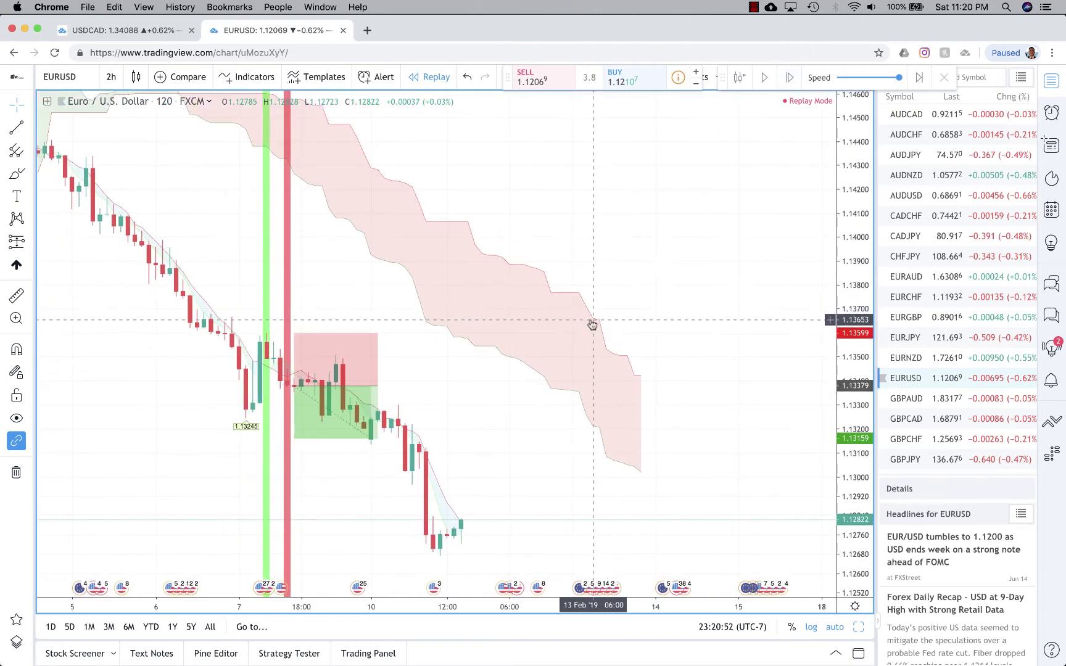
scroll(496, 313, up, 1)
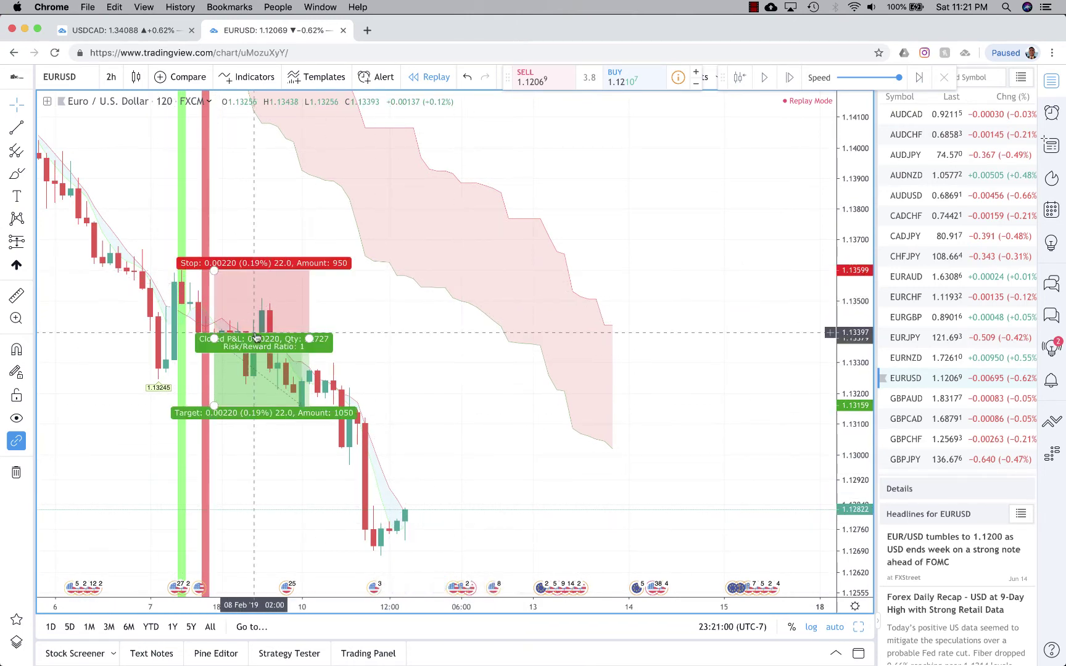
Advance the replay to the 12 Feb green signal, compare it across the 2h, 4h, 8h and daily charts, and return to the 2h chart
click(788, 77)
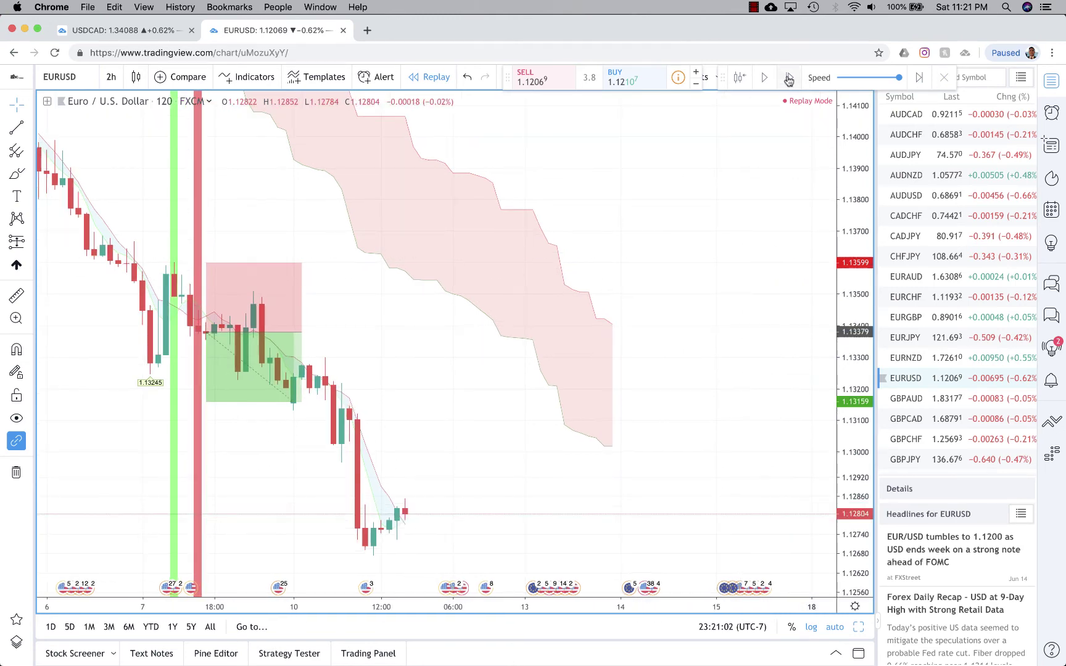
click(789, 78)
click(789, 78)
click(789, 78)
click(789, 78)
click(788, 79)
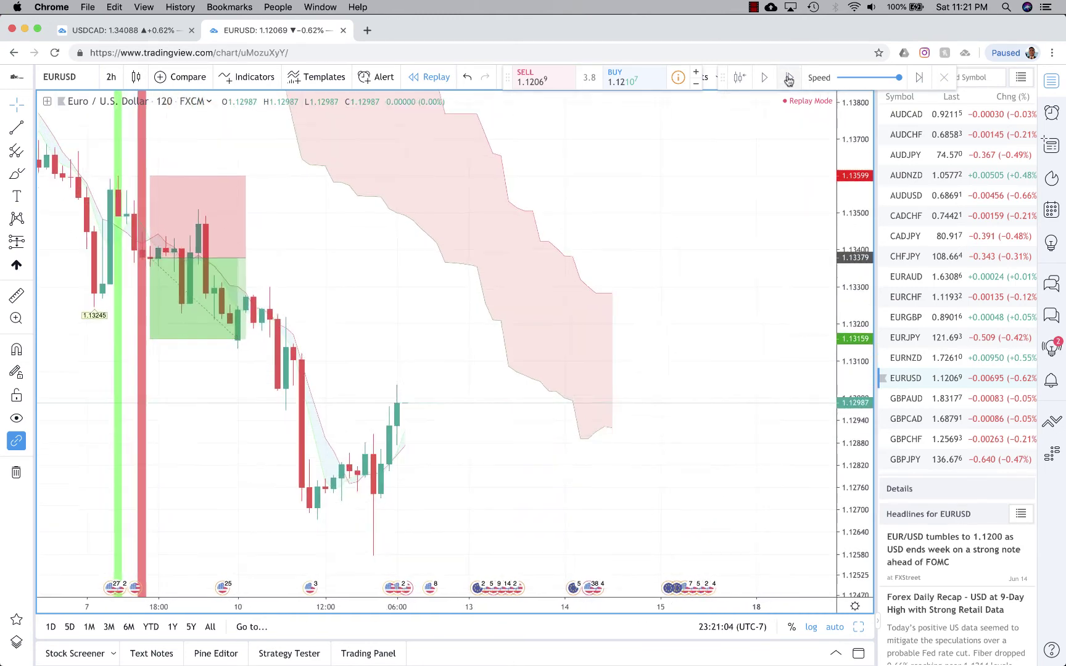
click(788, 79)
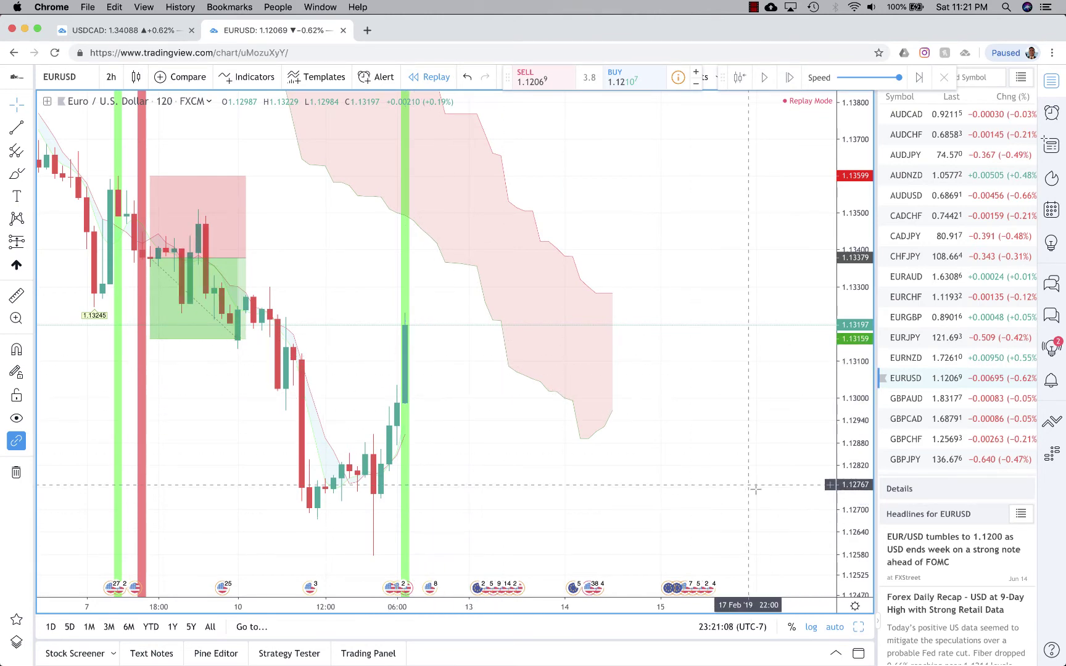
click(858, 627)
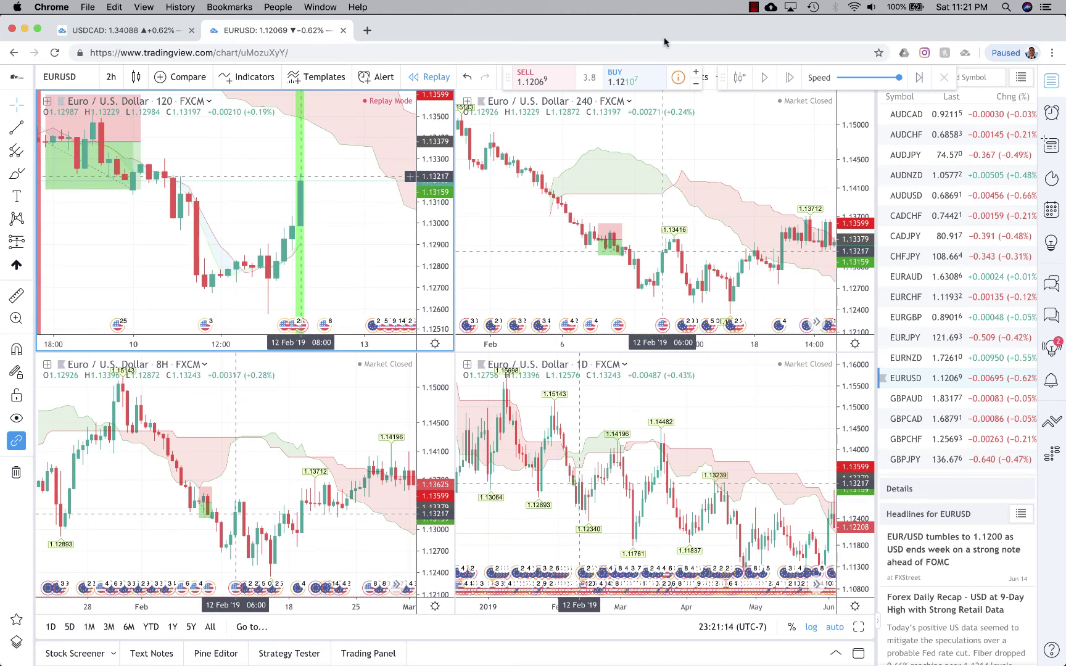
click(860, 627)
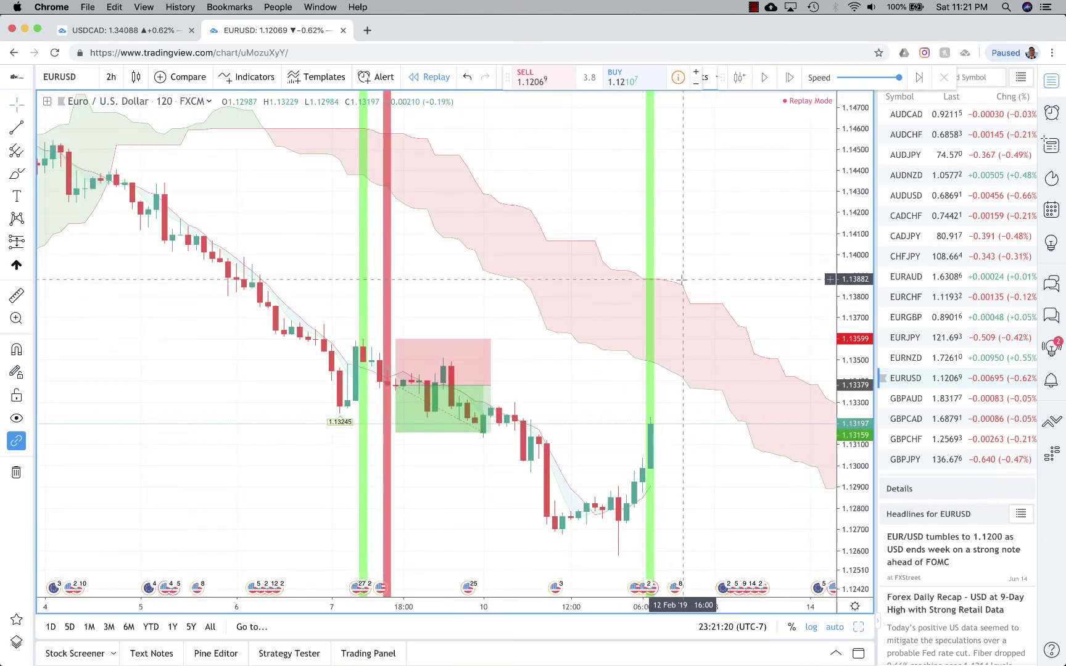
Advance the replay from the 12 Feb green signal to the next red signal at 12 Feb 22:00
click(788, 78)
click(788, 78)
click(789, 78)
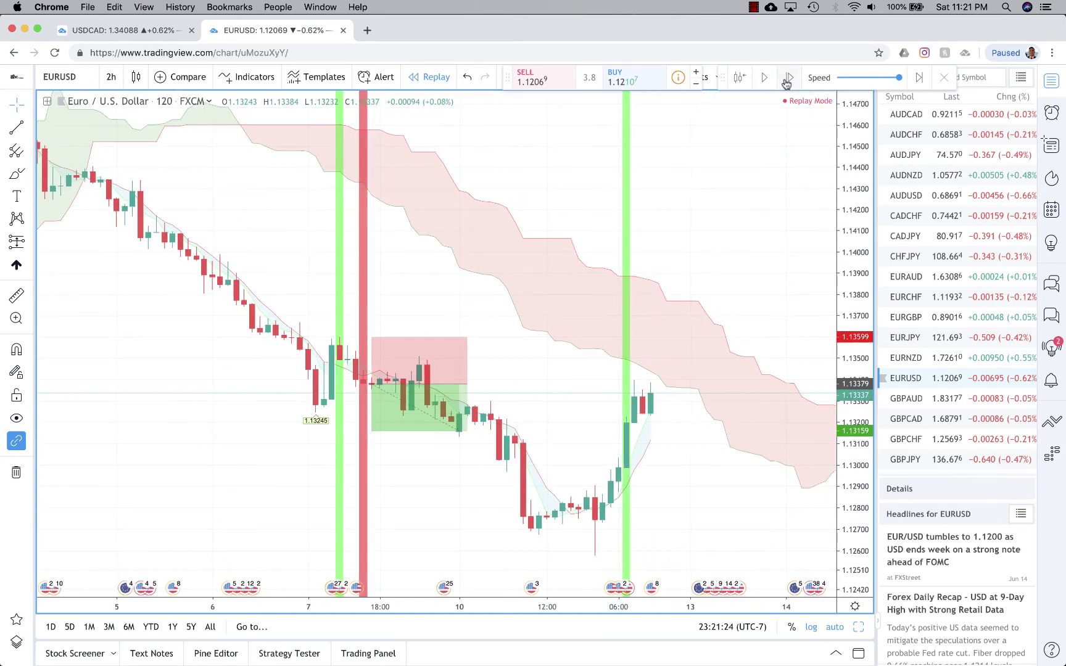
click(788, 78)
click(788, 78)
click(789, 78)
click(789, 78)
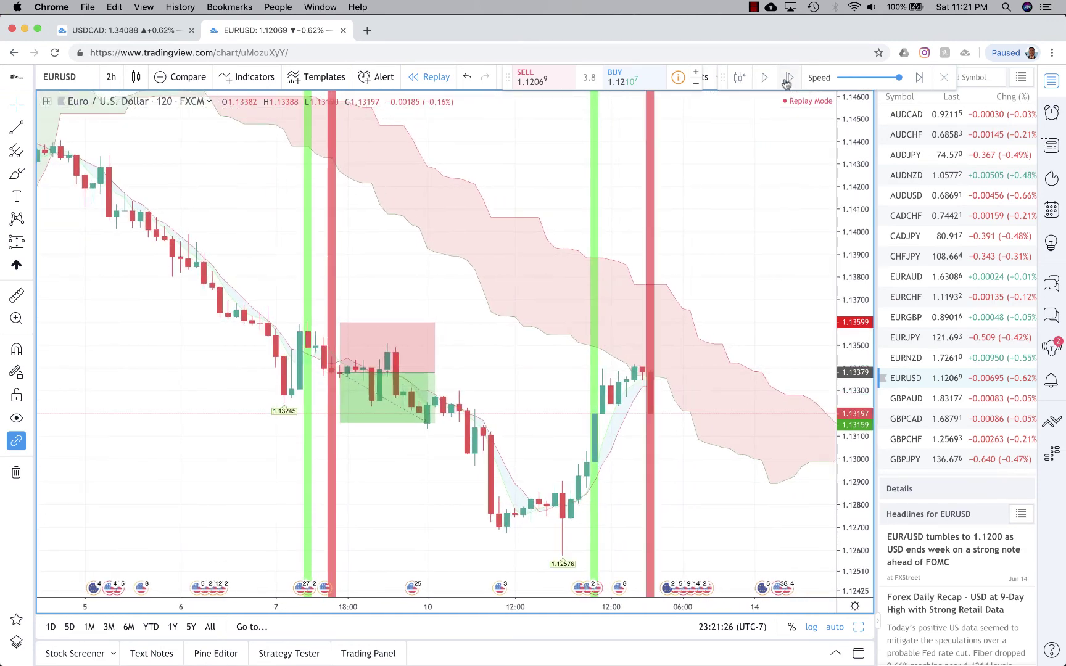
Place a second short position with entry at 1.13196 just after the 12 Feb red signal
scroll(695, 250, up, 5)
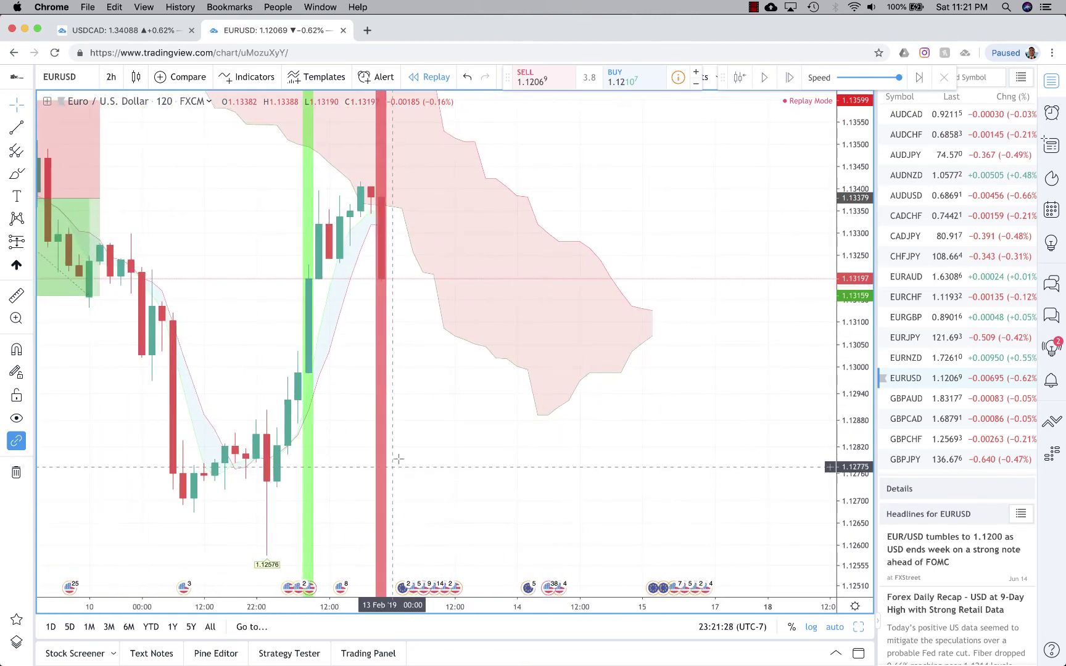
mouse_move(389, 573)
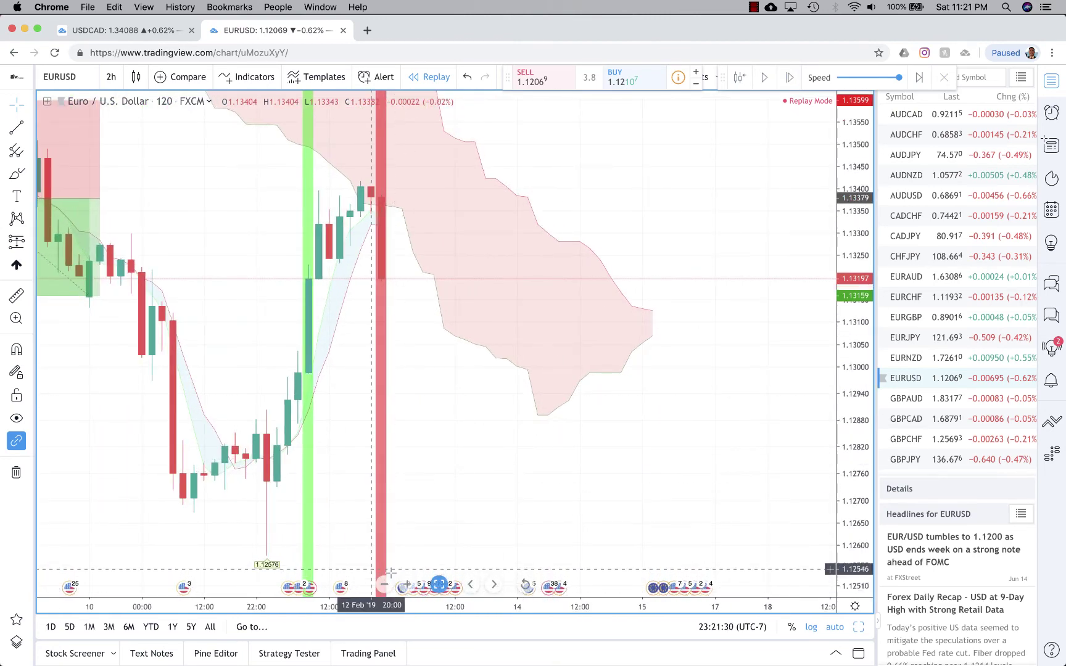
click(30, 244)
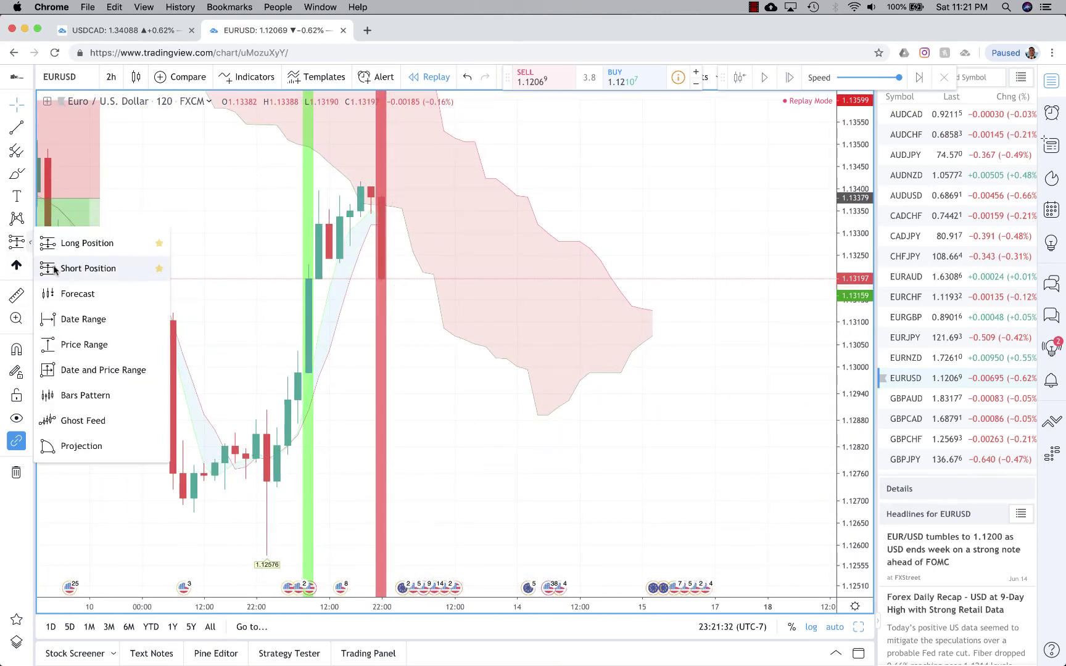
click(57, 267)
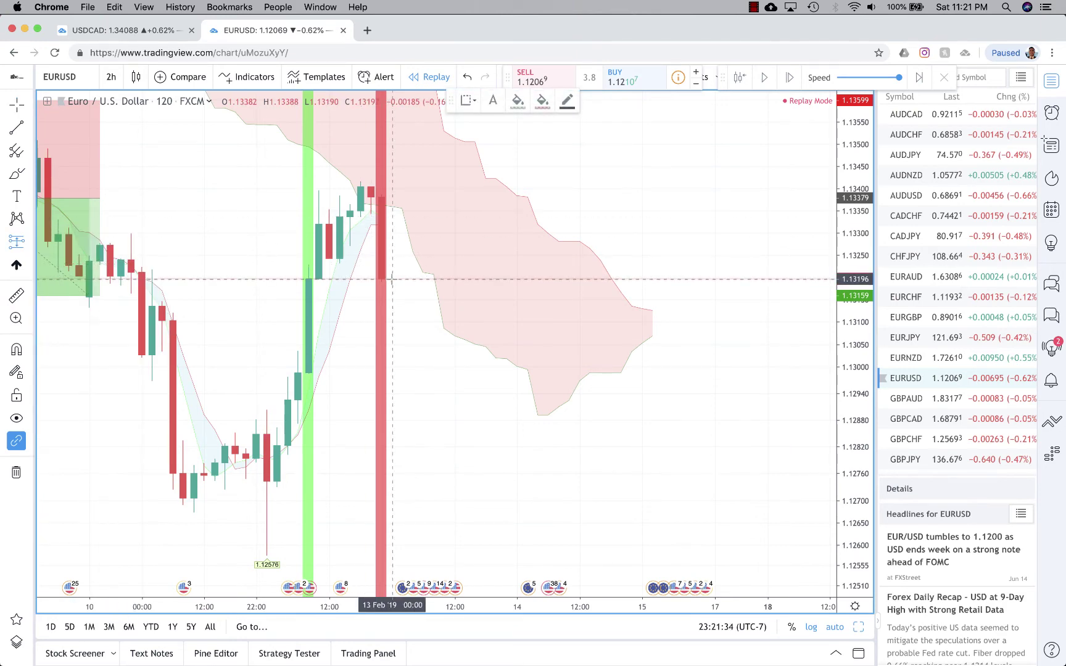
click(393, 279)
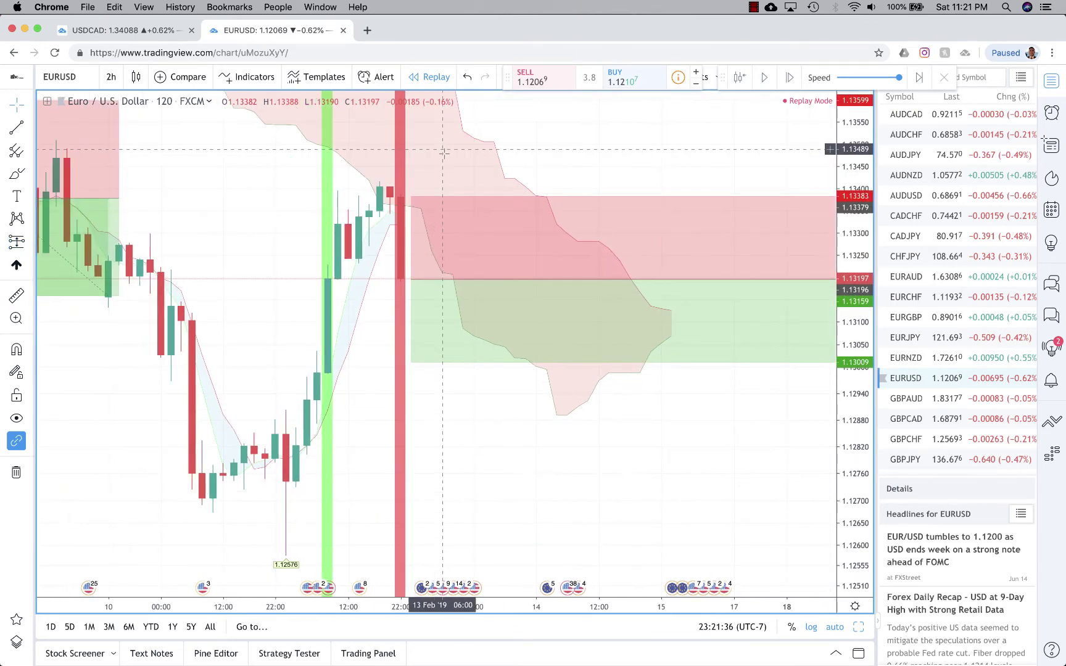
Move the new short position's stop to about 1.13419, at the swing high just before the red signal
click(409, 205)
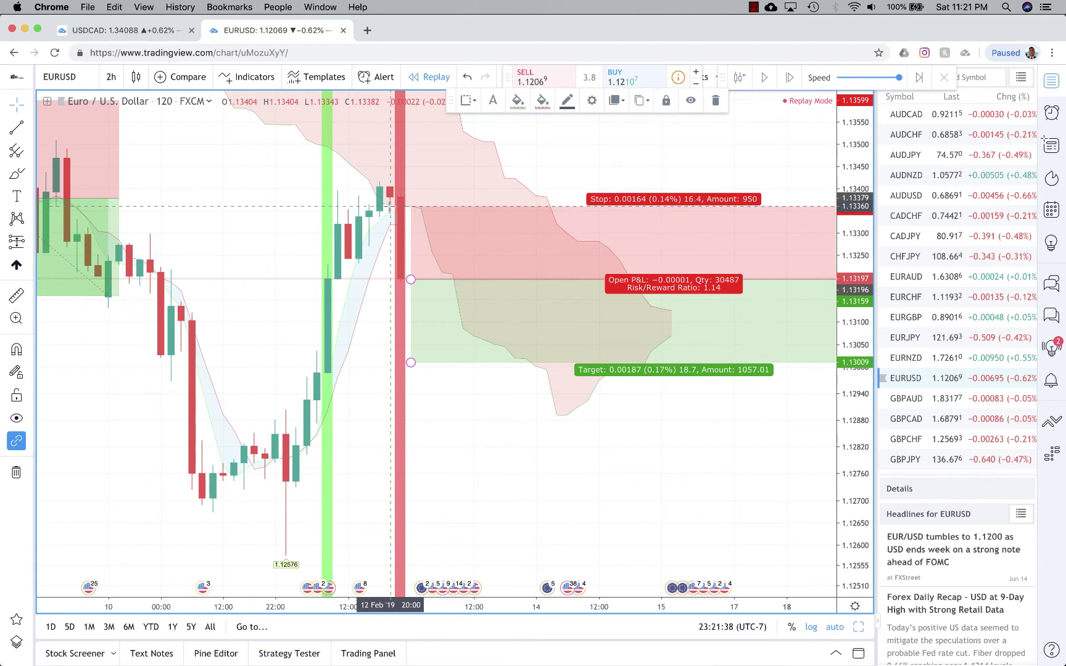
drag(391, 205, 355, 182)
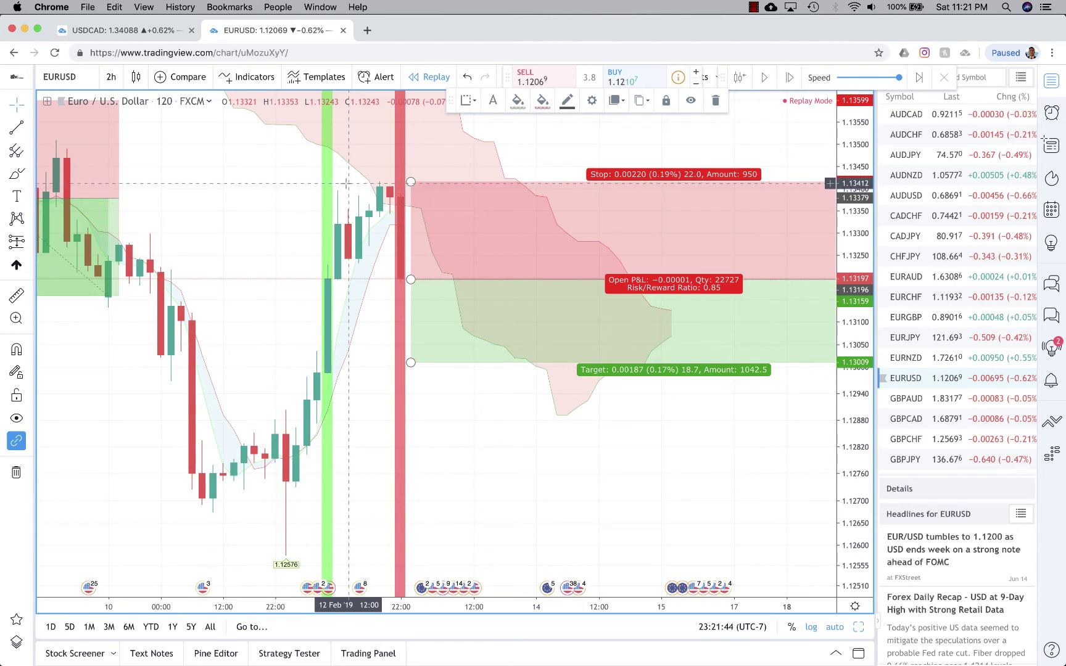
drag(411, 184, 407, 150)
scroll(407, 150, down, 2)
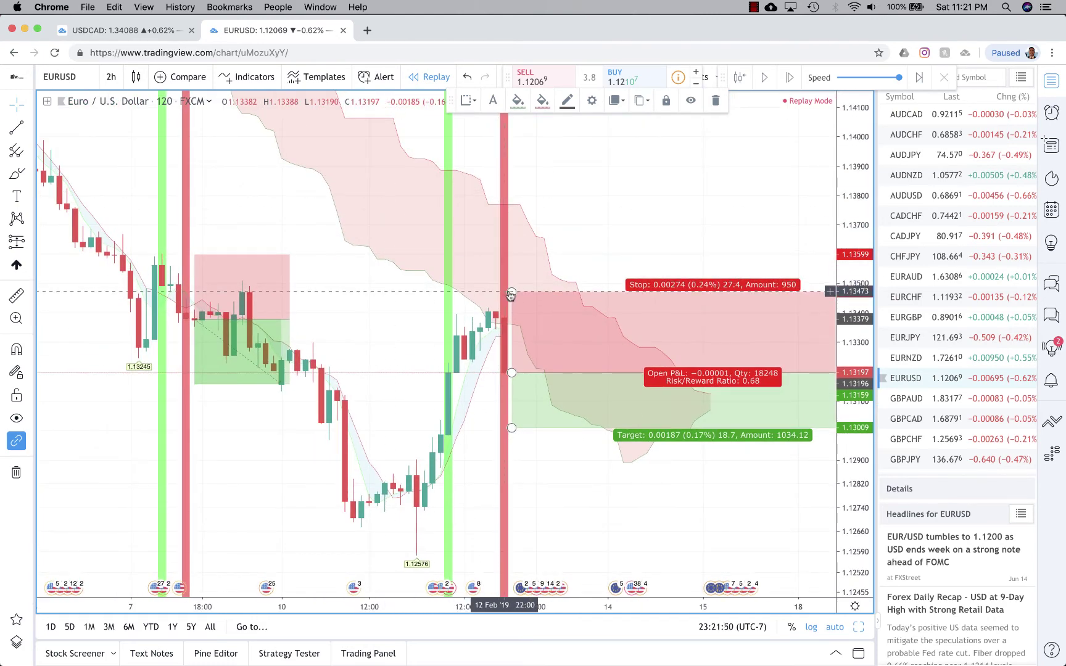
drag(511, 295, 431, 307)
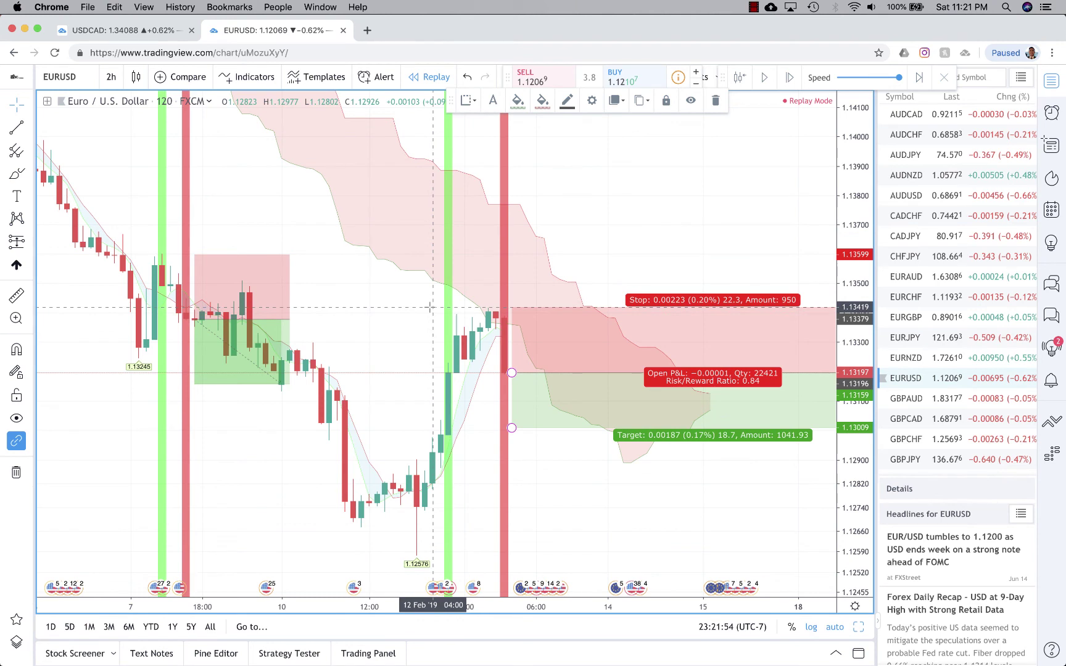
Set the new short position's stop and profit levels to 220 ticks each
double_click(567, 348)
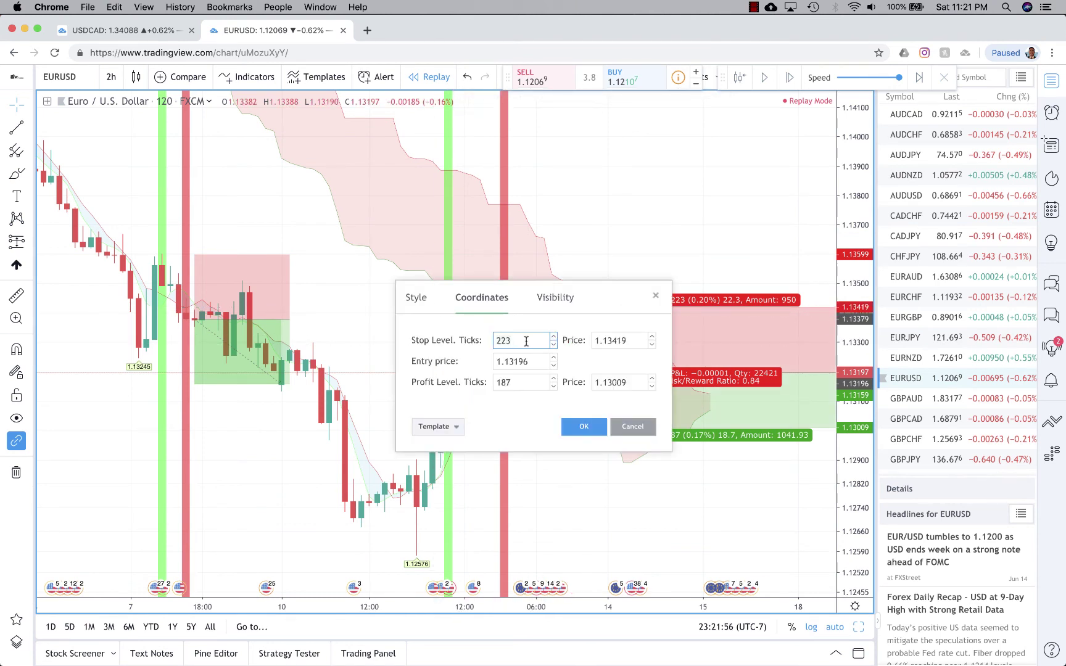
click(520, 380)
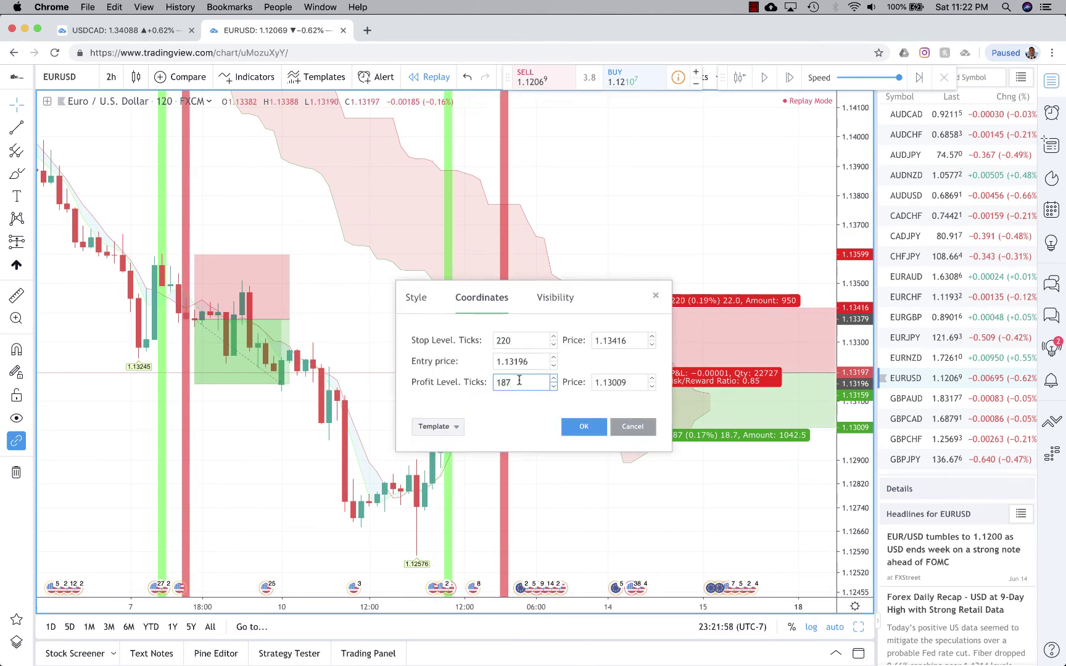
key(BackSpace)
key(BackSpace)
key(BackSpace)
text(299)
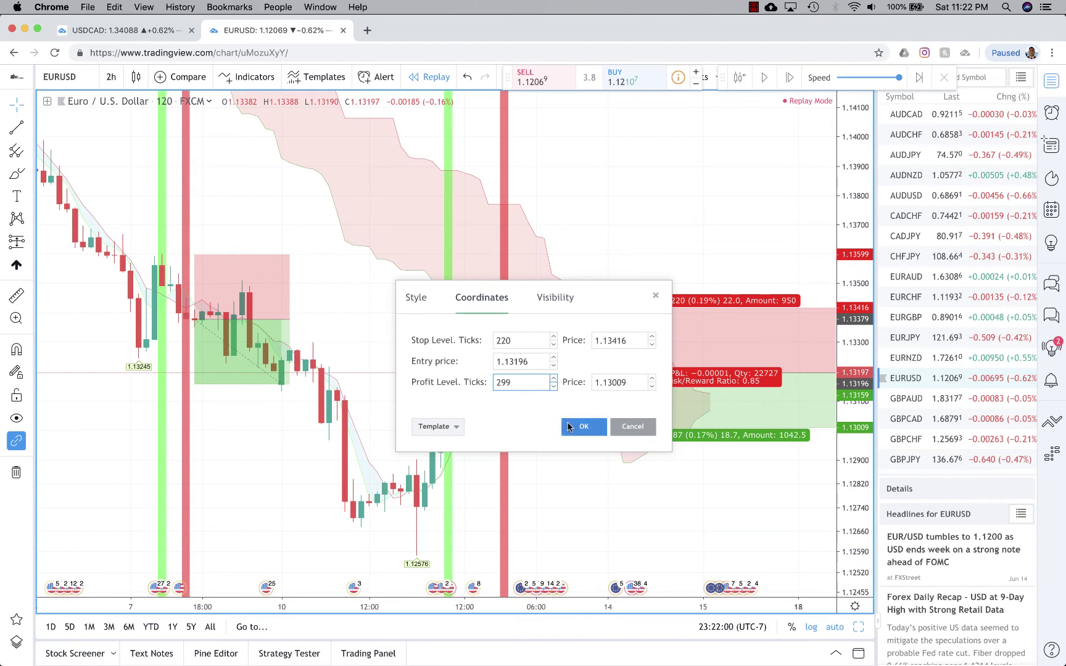
key(BackSpace)
key(BackSpace)
click(569, 428)
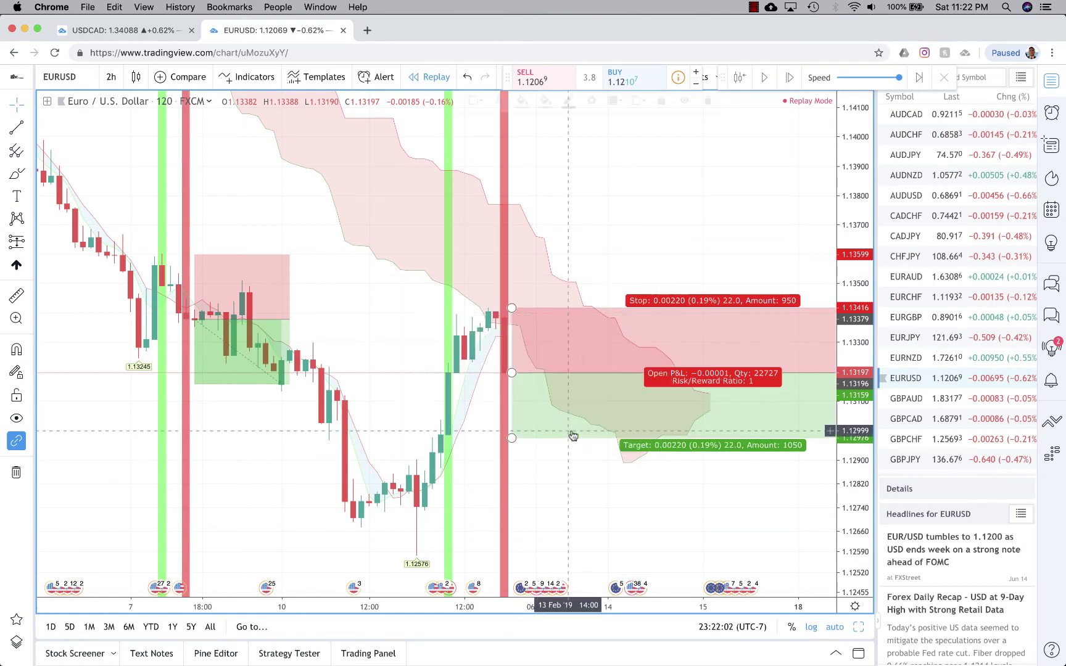
Advance the replay candle by candle until price passes the second short's target at 1.12976, keeping the whole position box in view
scroll(572, 266, up, 2)
scroll(573, 267, right, 5)
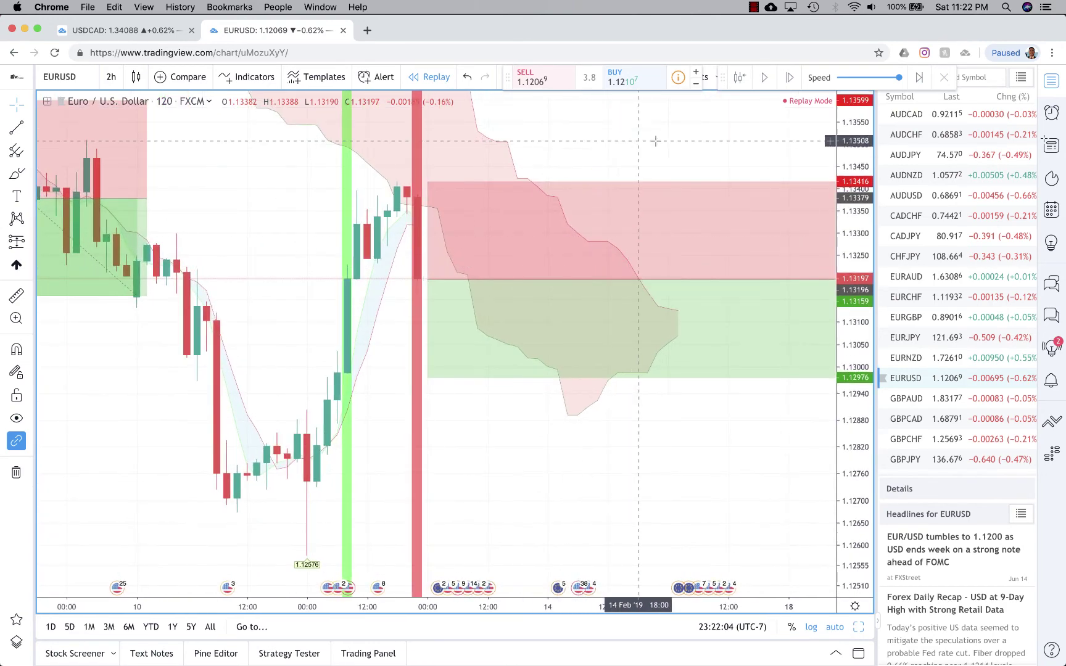
click(790, 78)
click(790, 77)
click(790, 78)
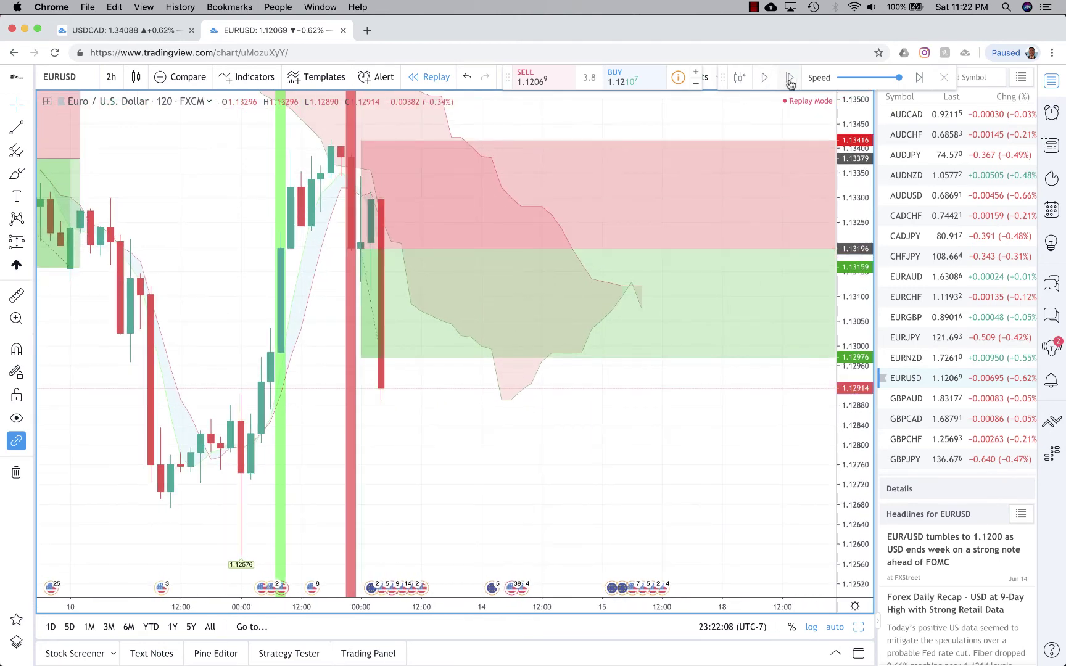
scroll(423, 347, right, 3)
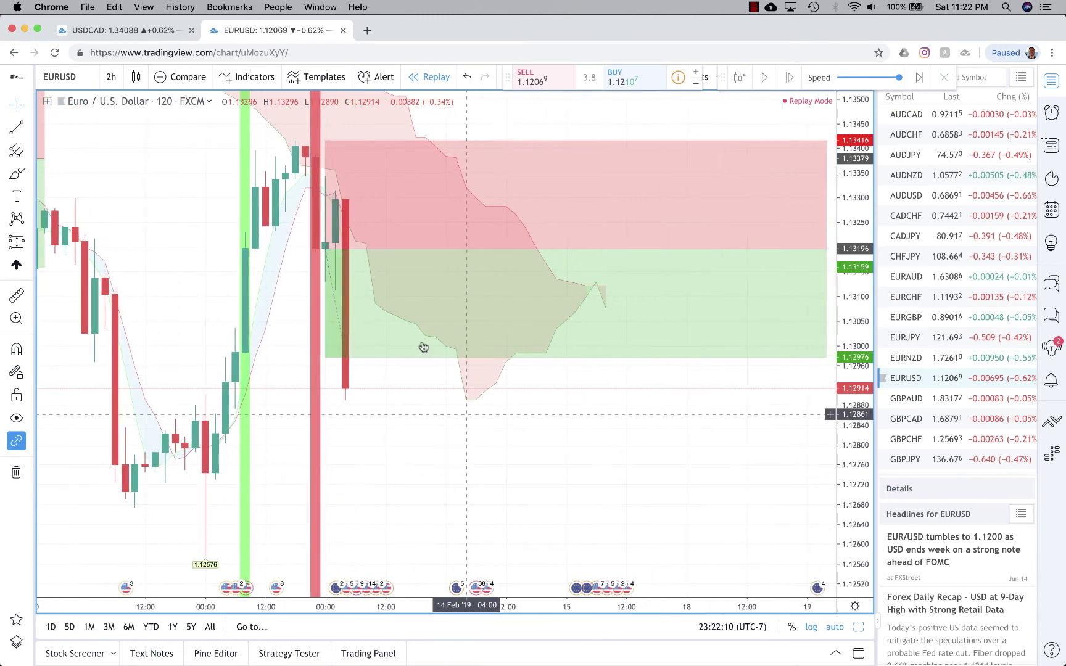
Shorten the second short position box so it ends just after the 13 Feb candle that reaches its target
scroll(624, 448, right, 2)
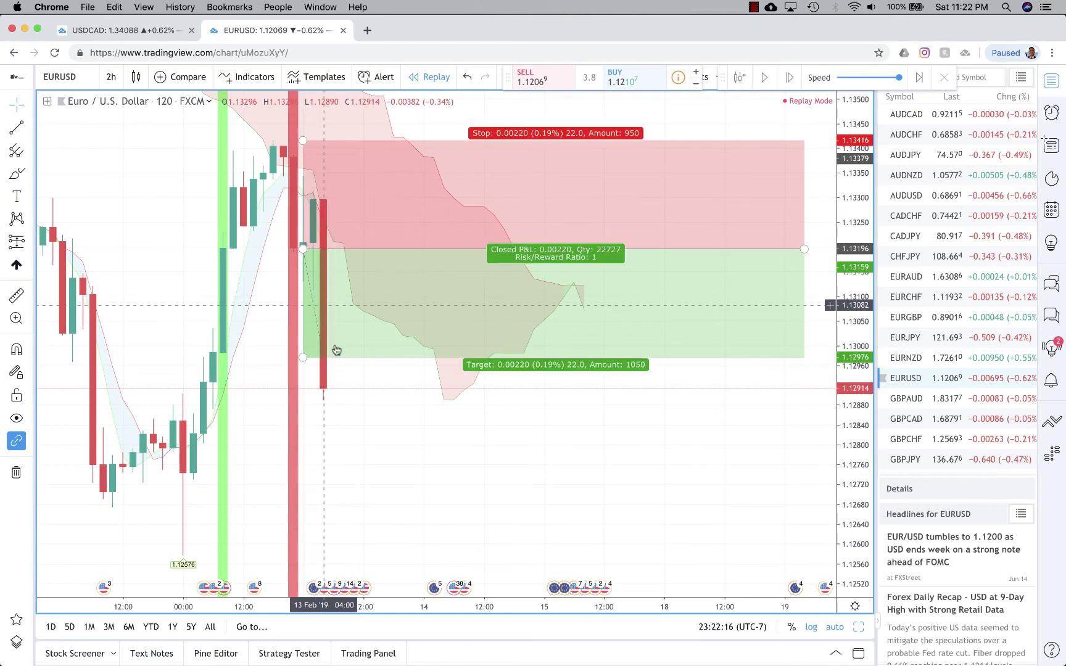
drag(804, 248, 355, 248)
click(395, 336)
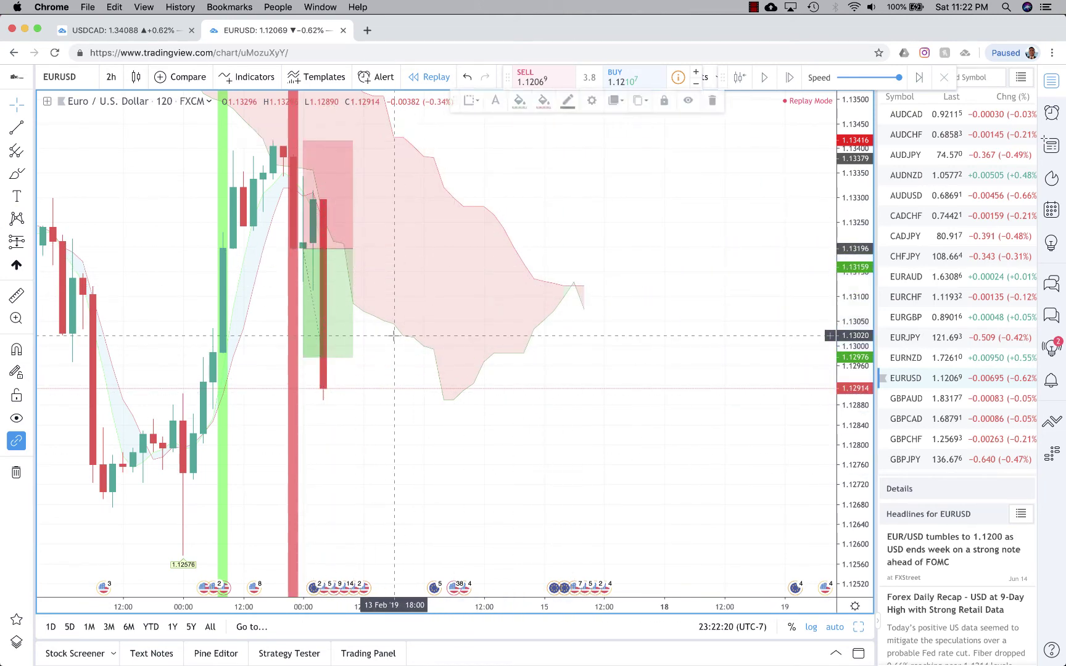
Add a text note near the second short position reading "22 pips + 22 pips = 44 pips"
drag(395, 337, 655, 331)
drag(726, 316, 585, 321)
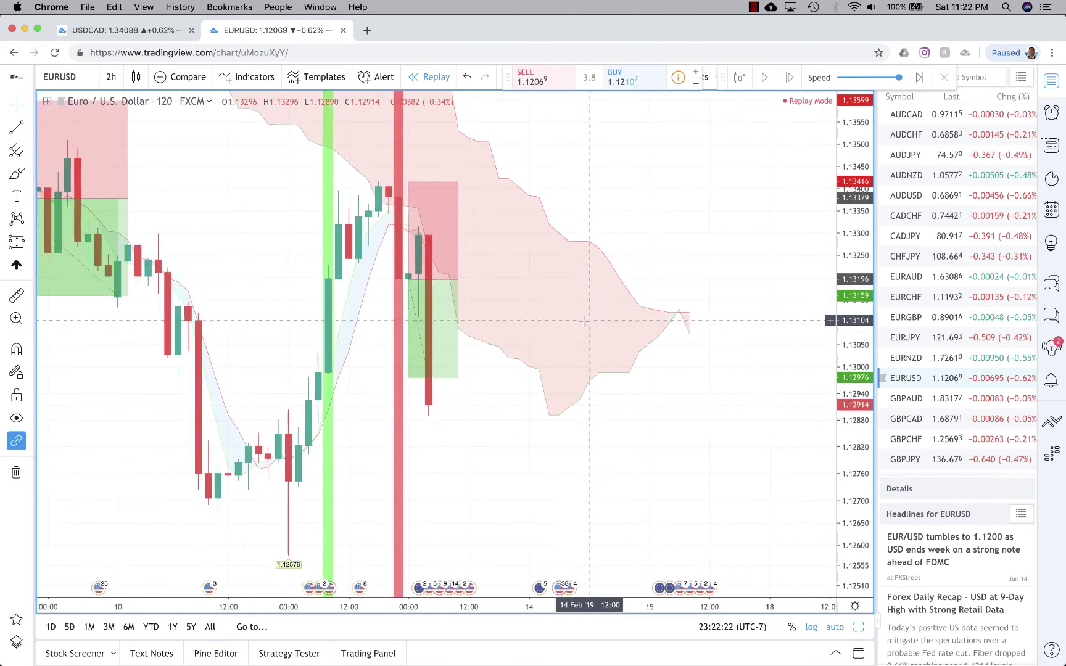
click(16, 196)
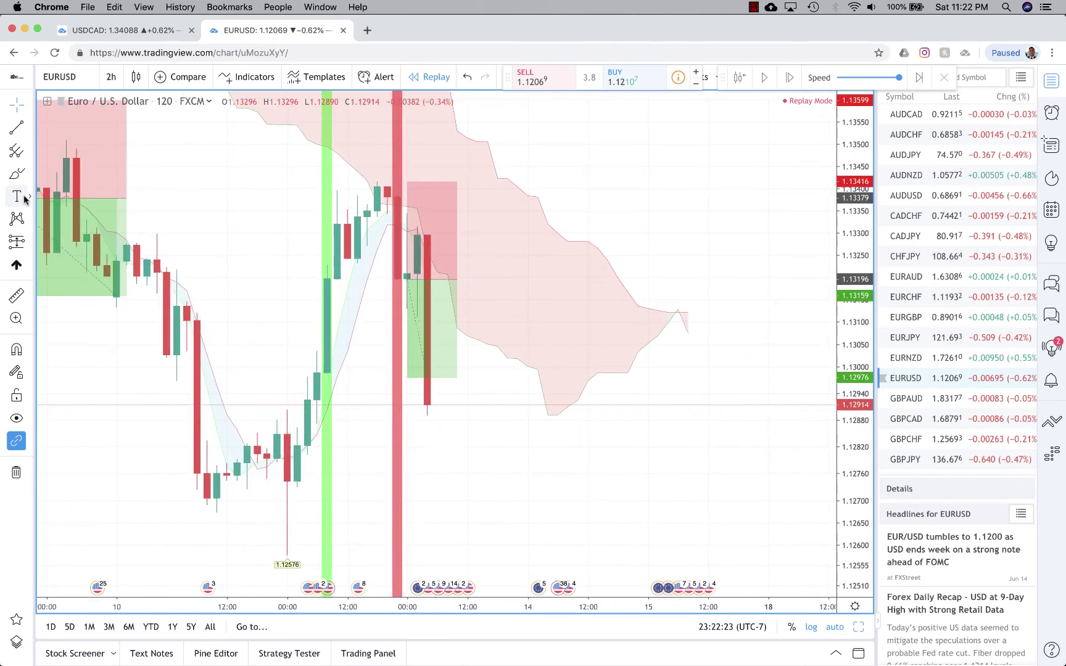
click(517, 423)
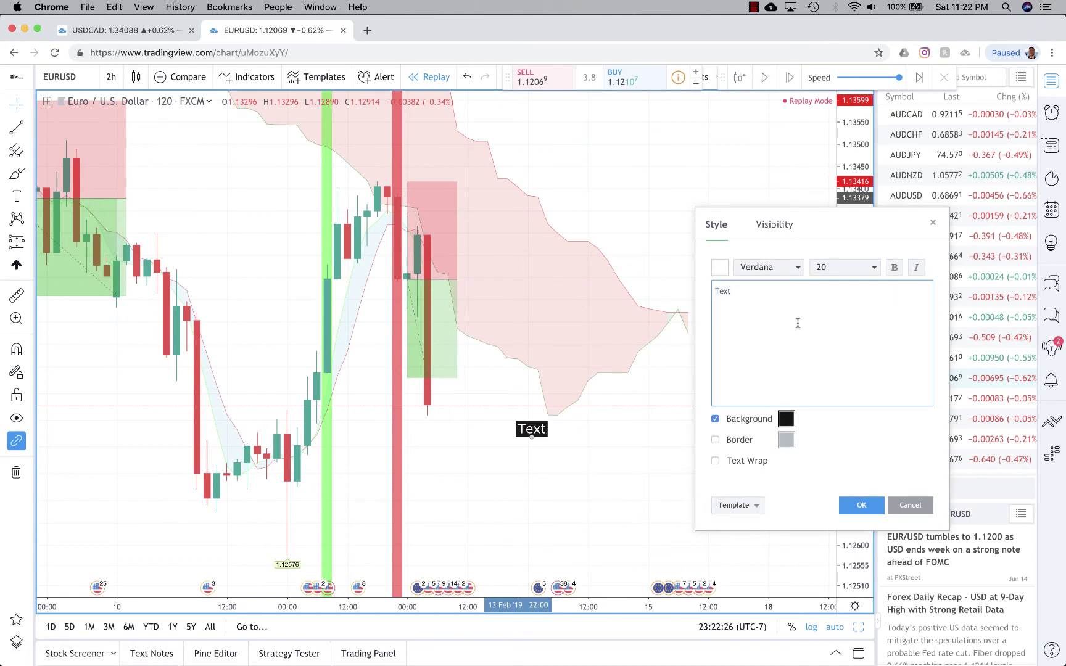
text(22 pips )
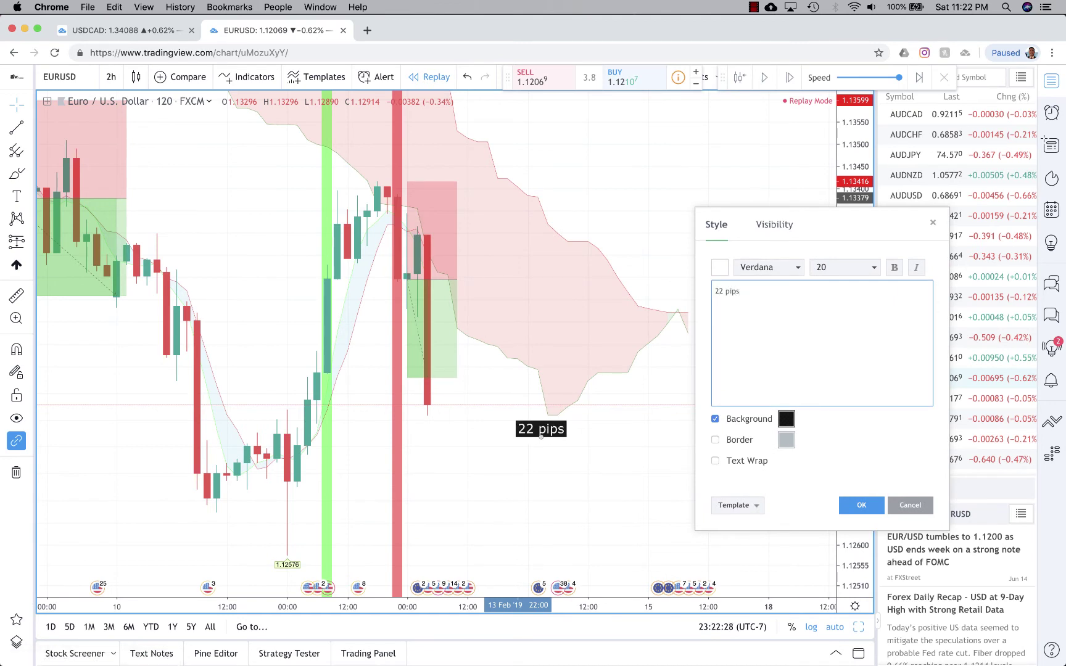
text(+ 22 )
text(pip)
key(BackSpace)
key(BackSpace)
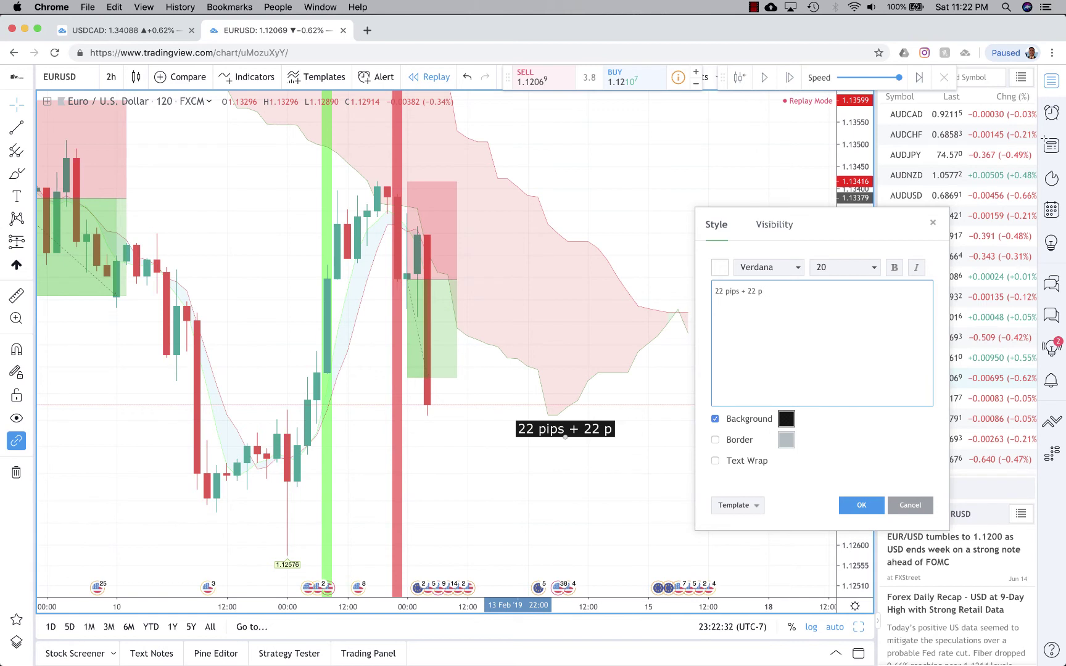
text(ips = )
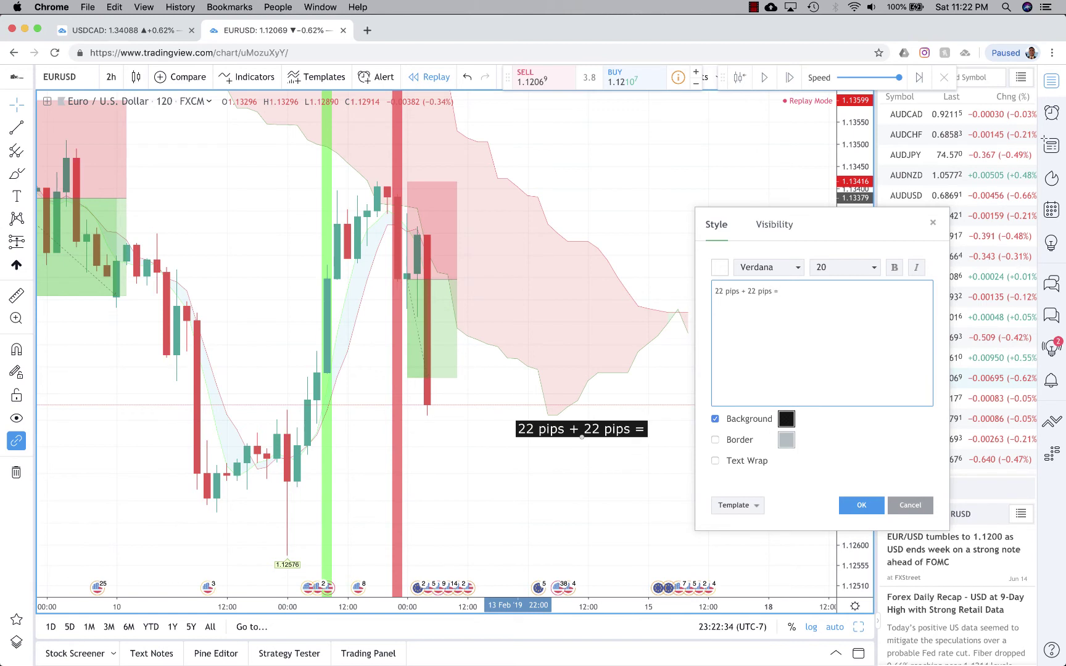
text(44 pips)
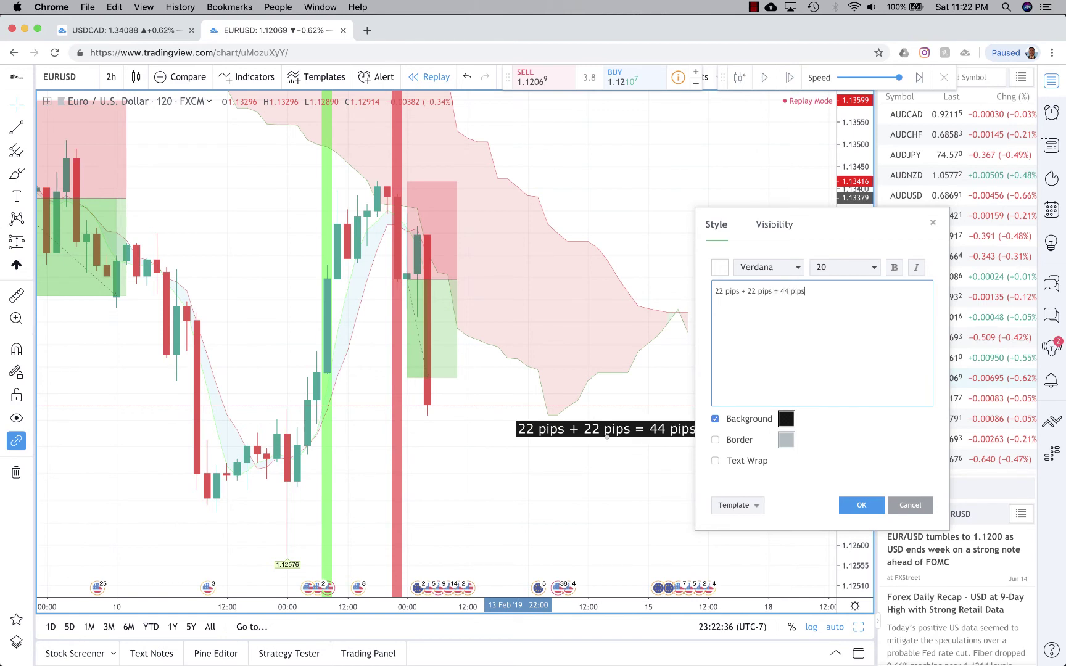
Add the line "44 pips x $10 = 440 Profit" to the pip note and move the note closer to the second short position
key(Return)
text(44 )
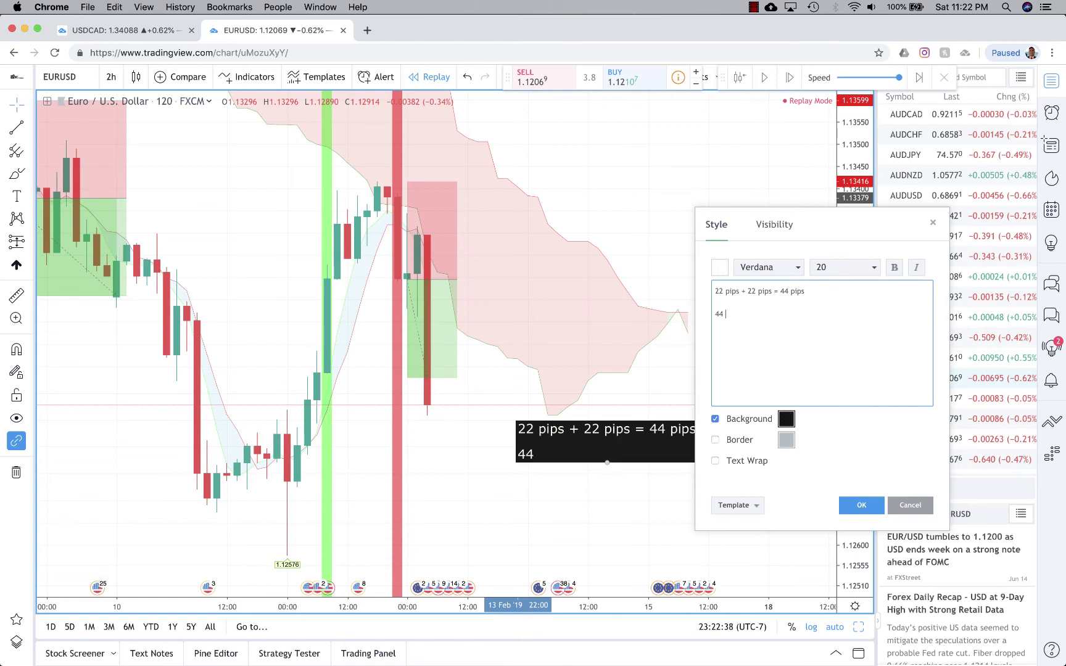
text(pips x $10 = 4)
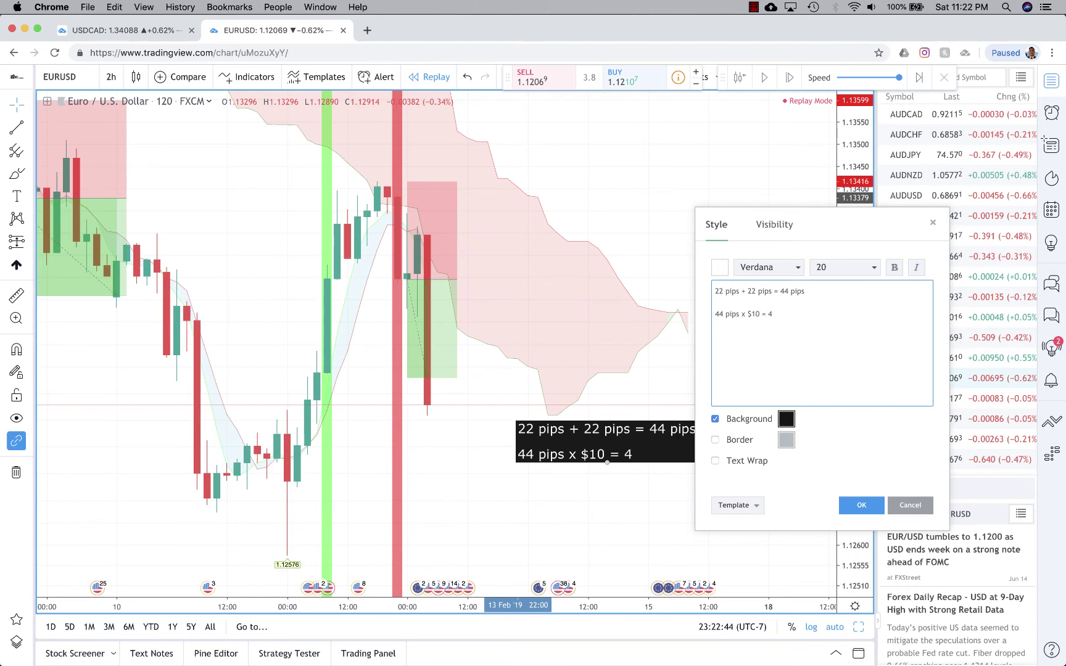
text(40 Profit)
drag(594, 457, 556, 388)
Check the profit note on the USDCAD chart and move the EURUSD pip note higher beside the second short position
click(155, 31)
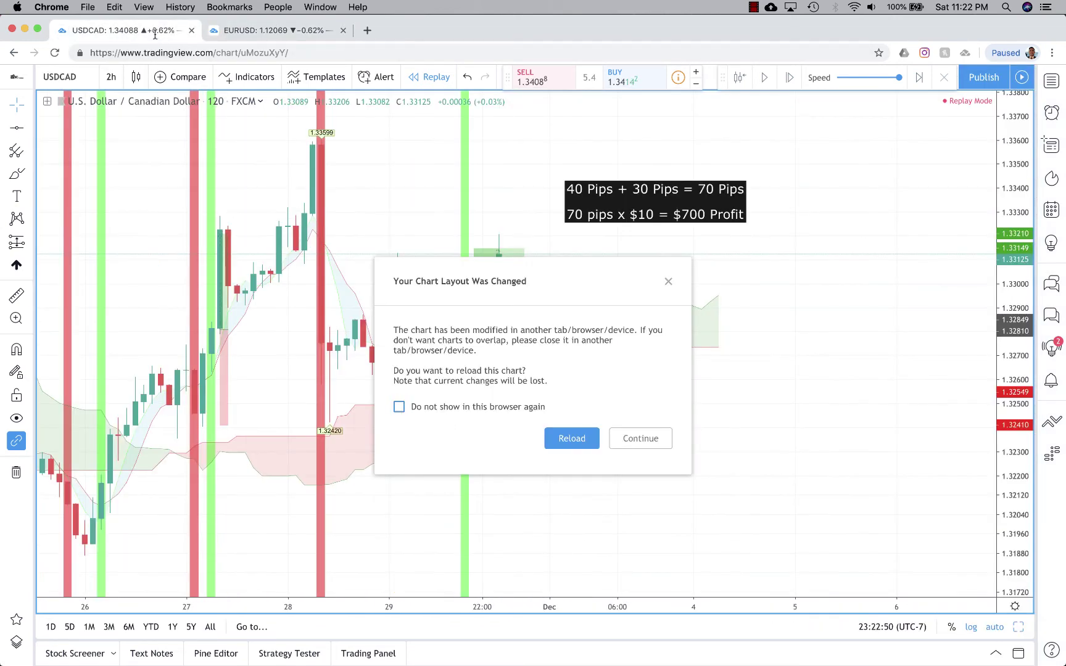
click(269, 30)
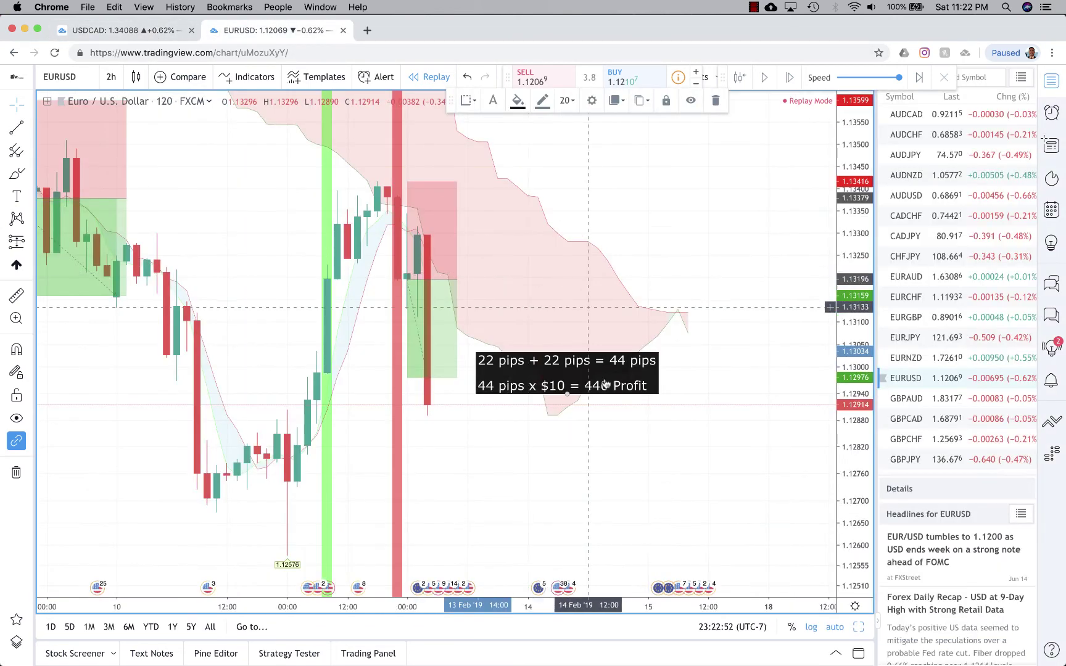
drag(577, 370, 570, 309)
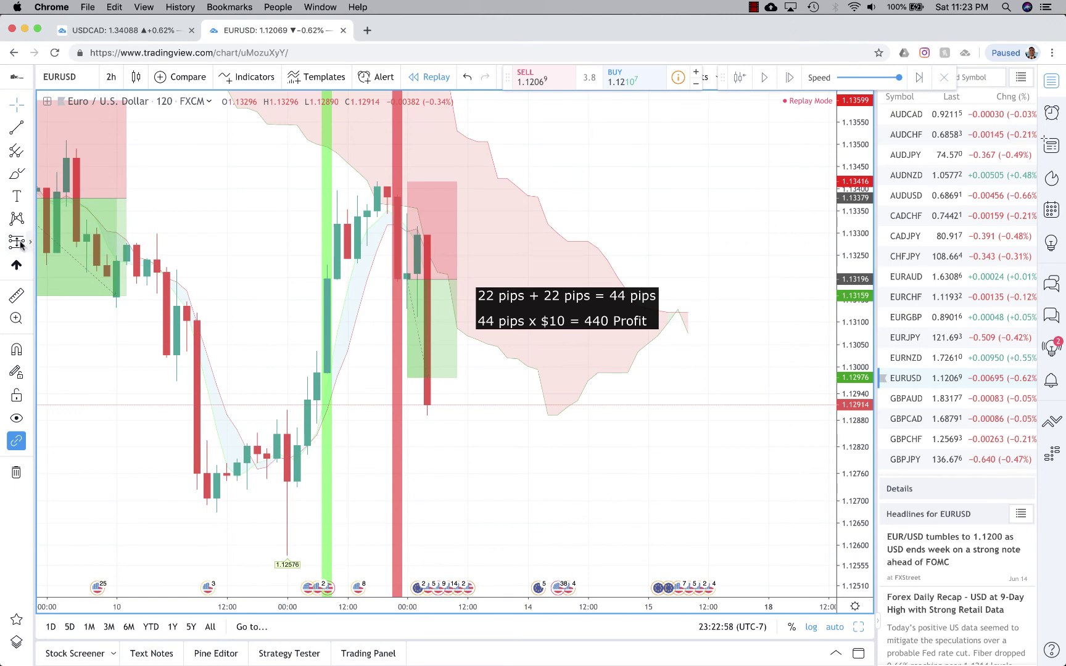
Add a second text note below the pip note reading "$700 profit on USDCAD"
click(17, 196)
click(560, 414)
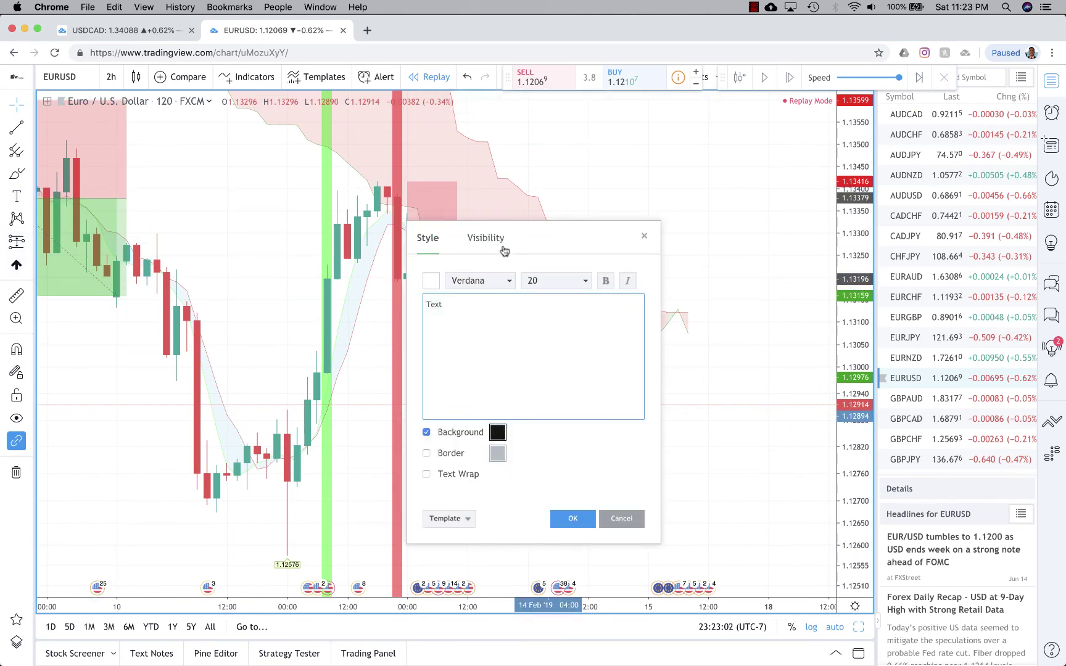
drag(505, 247, 767, 279)
drag(566, 429, 508, 413)
double_click(506, 413)
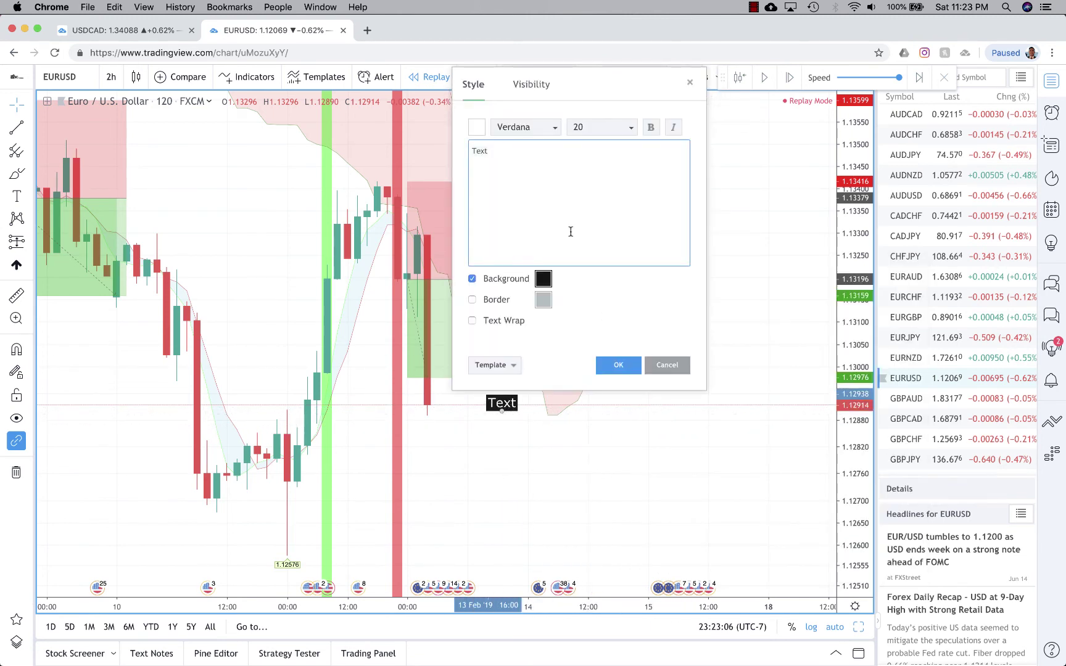
text($700 profit )
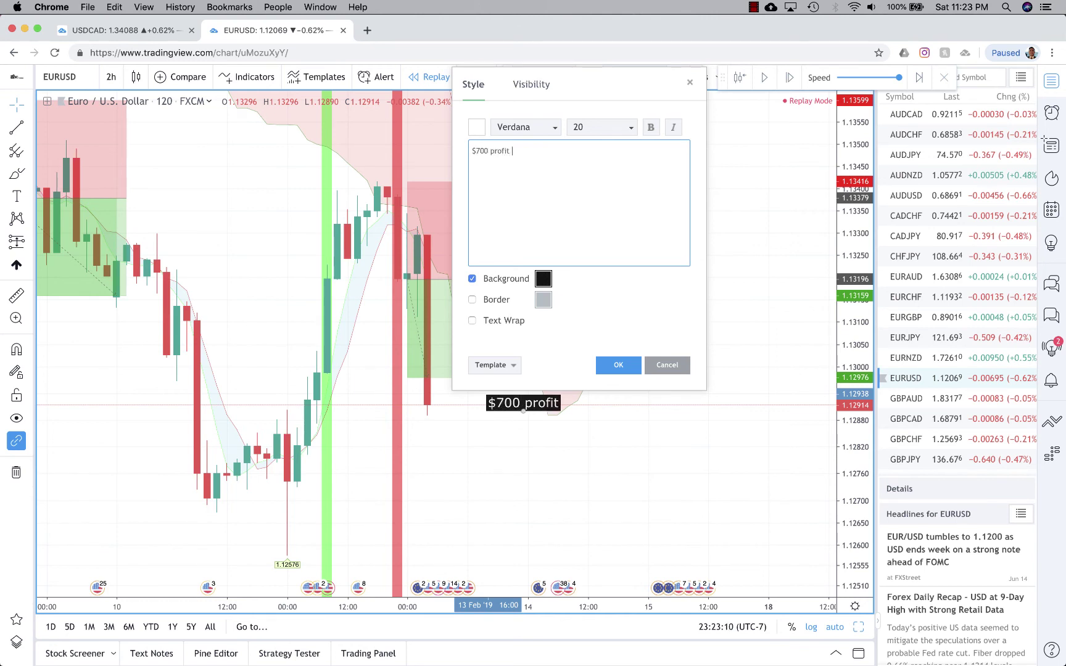
text(on USDCAD)
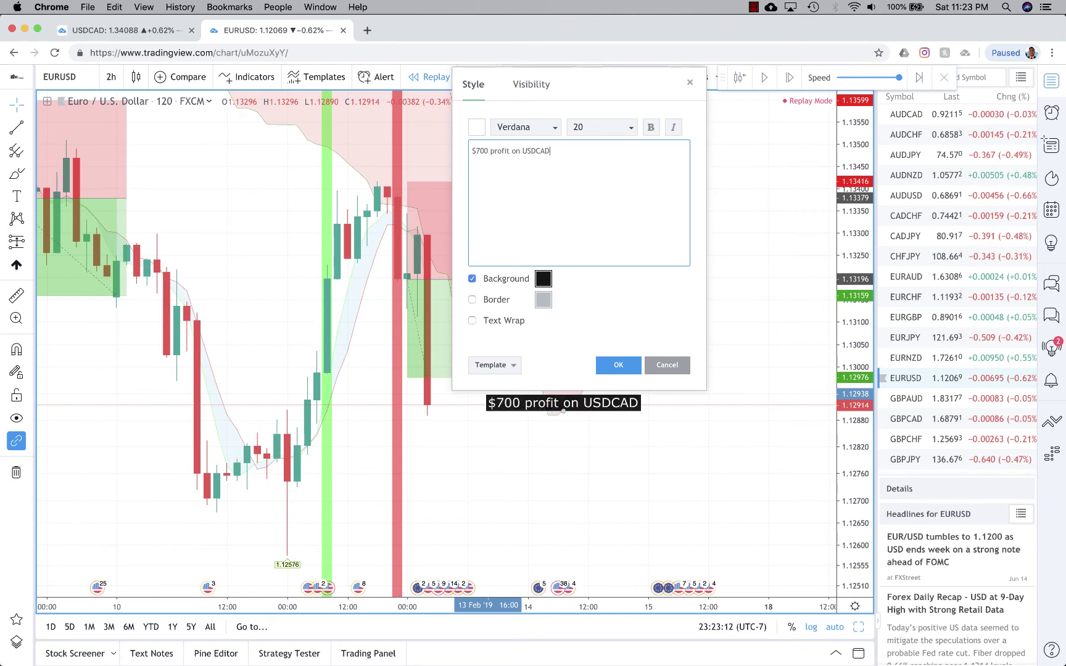
Add the lines "+" and "$440 profit on EURUSD" to the new note, keeping the pip note in view
key(Return)
key(Return)
text(+)
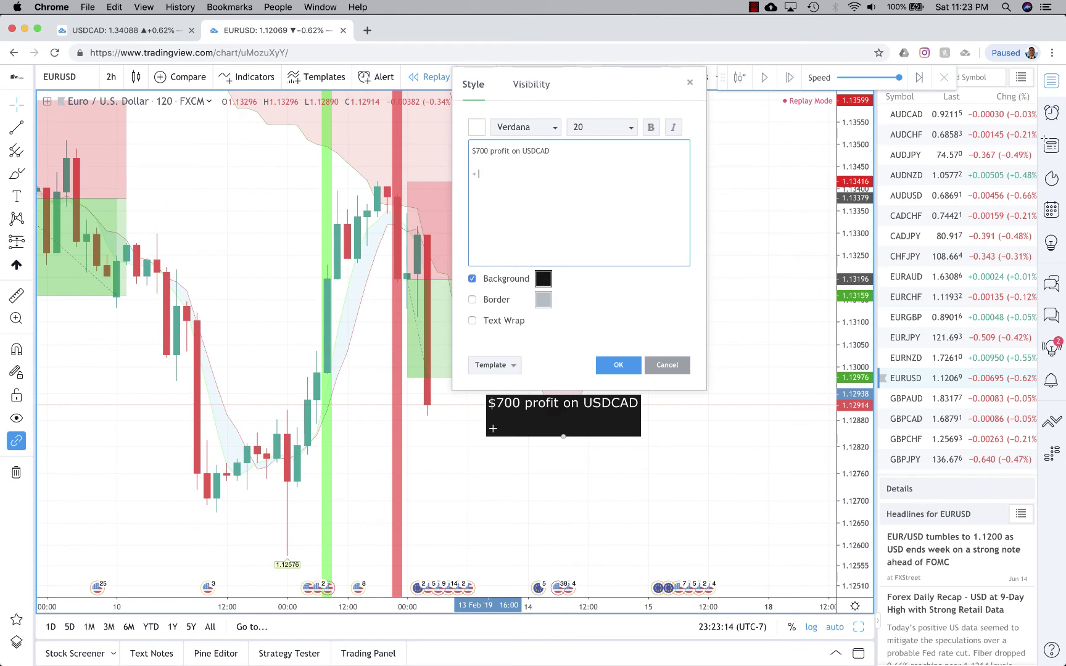
key(Return)
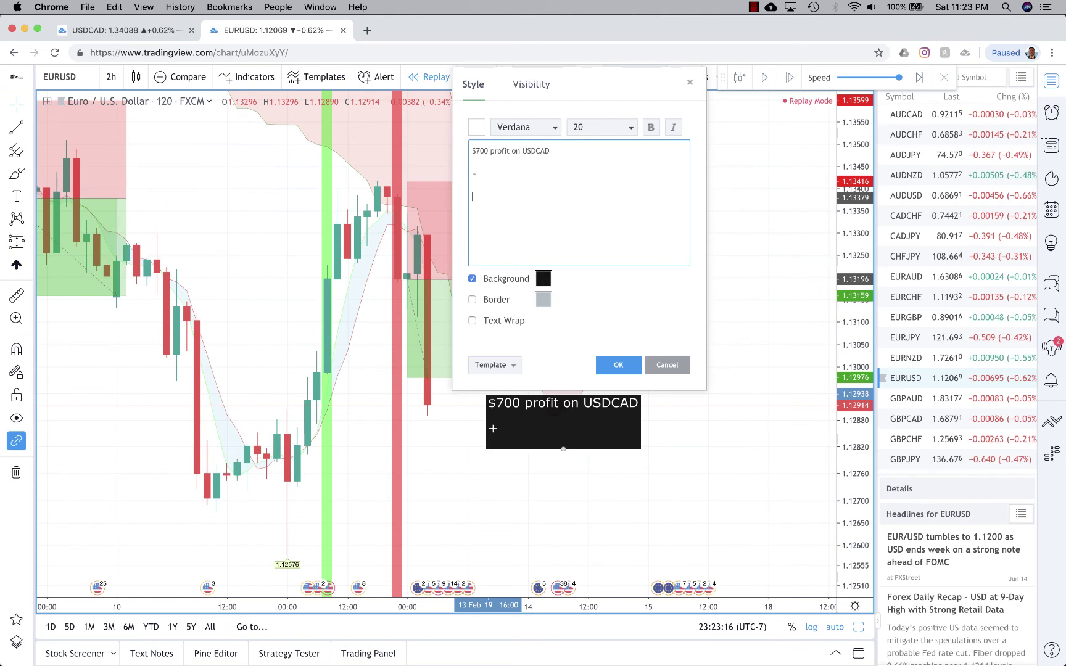
drag(621, 82, 865, 77)
click(760, 172)
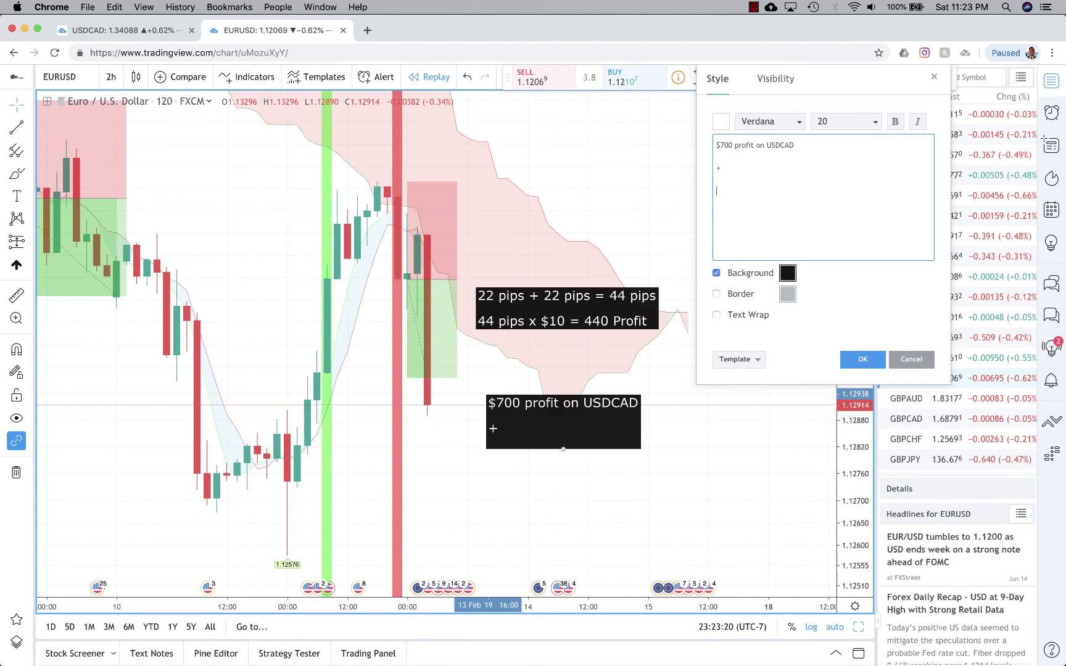
text($440)
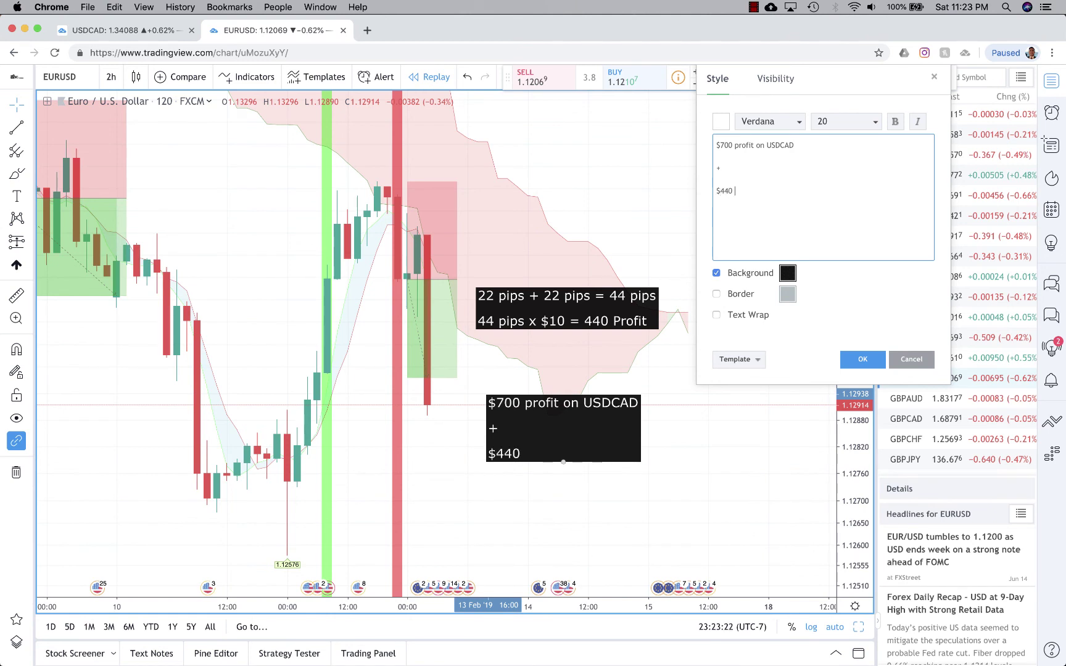
text( profit on EURUSD)
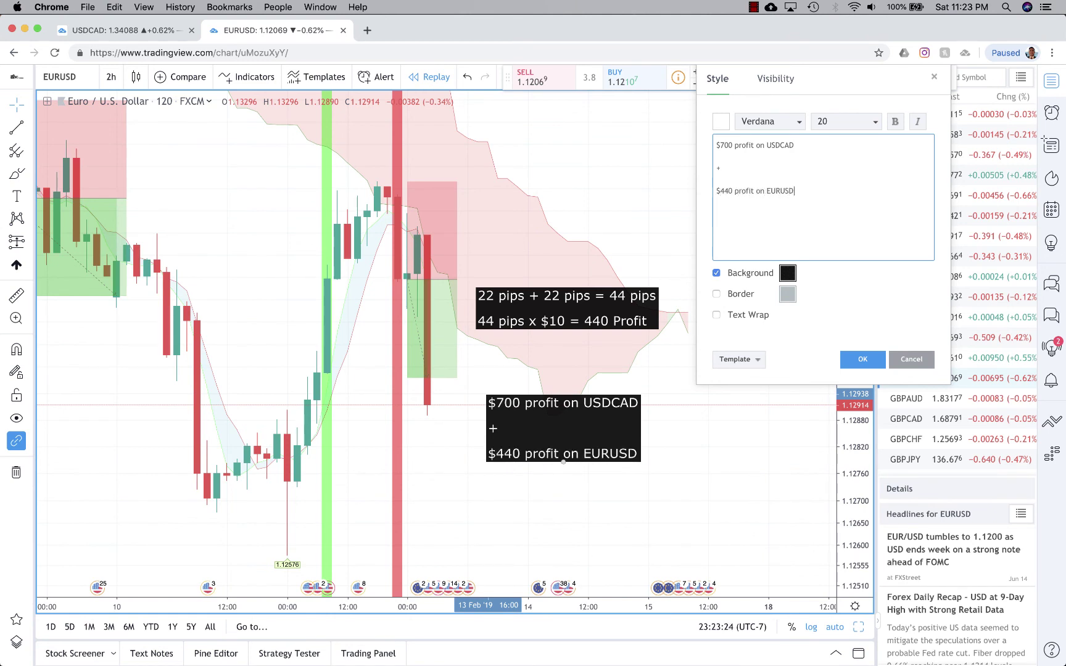
Finish the combined profit note with the lines "=" and "$1,140 profit" and bring both short positions into view
key(Return)
key(Return)
text(=)
key(Return)
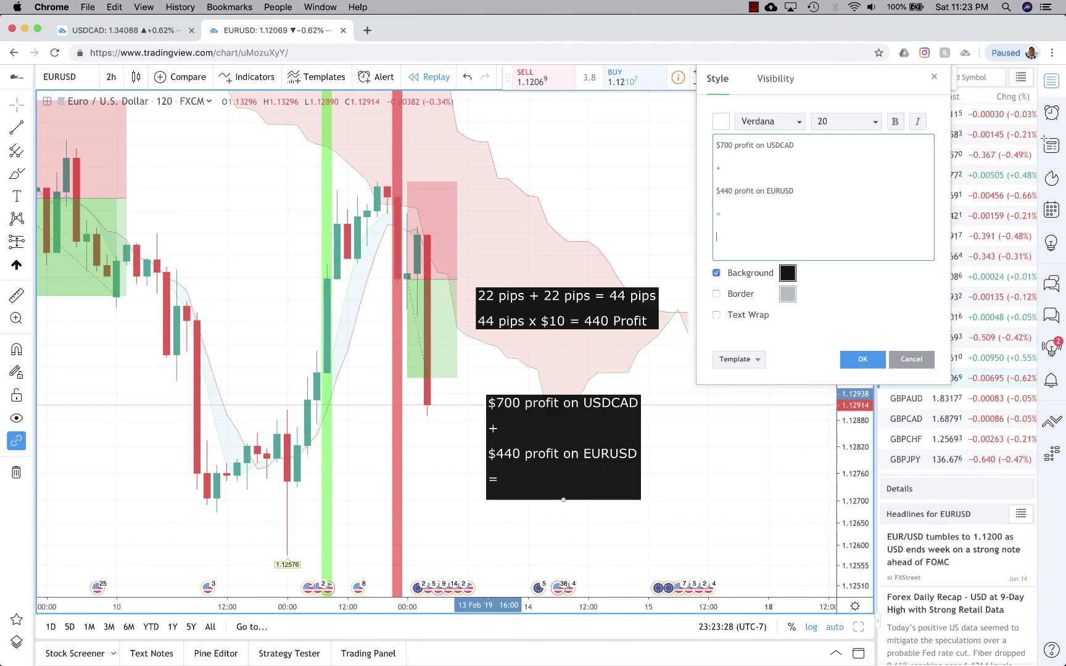
text(1)
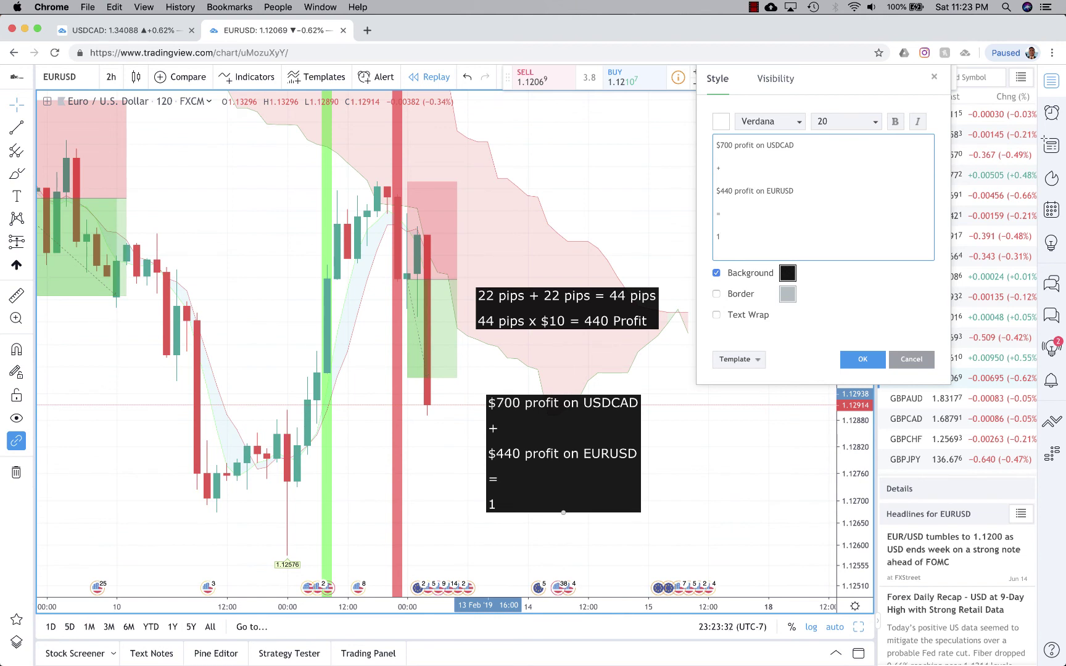
key(BackSpace)
text($1,140 profit)
click(430, 76)
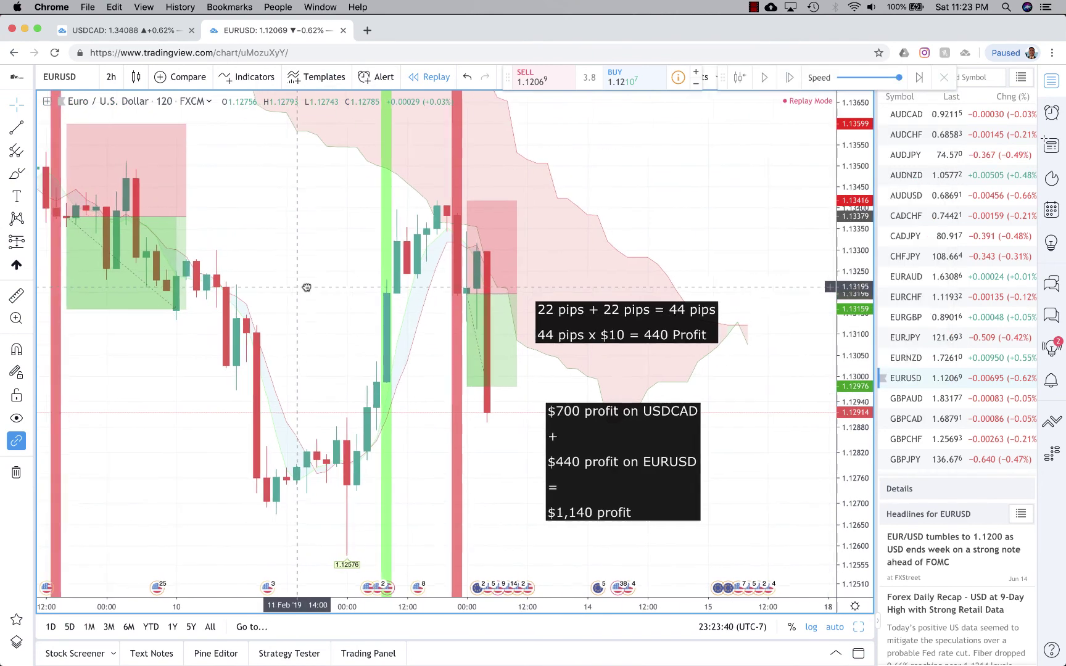
Measure the time span from the first short's entry on 07 Feb to the second short's exit on 13 Feb, and clear the measurement
click(16, 295)
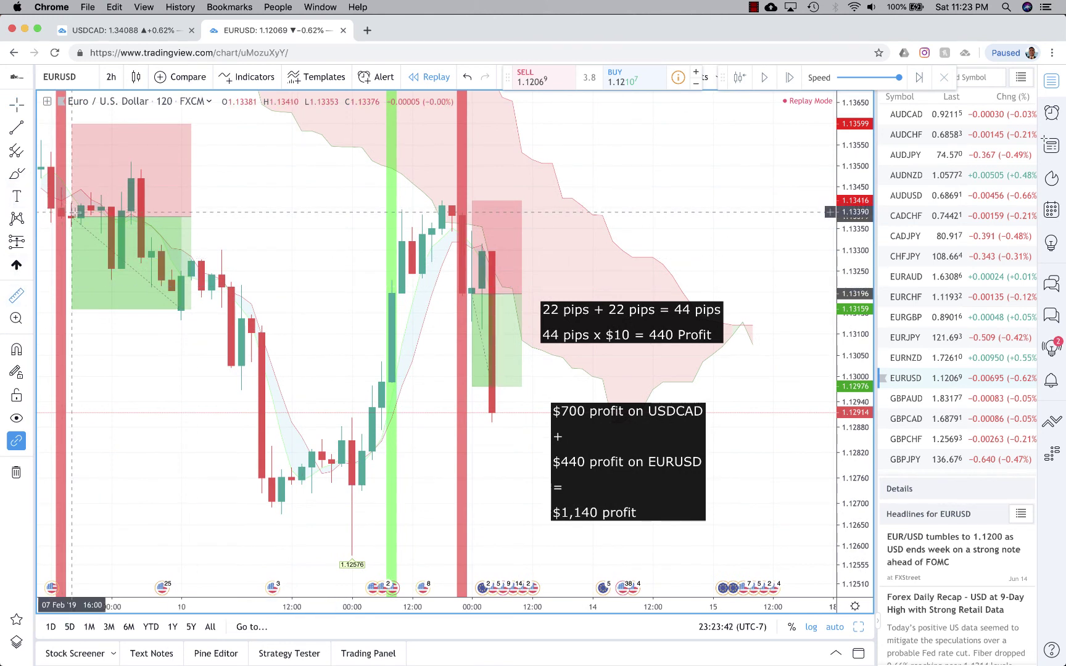
click(75, 212)
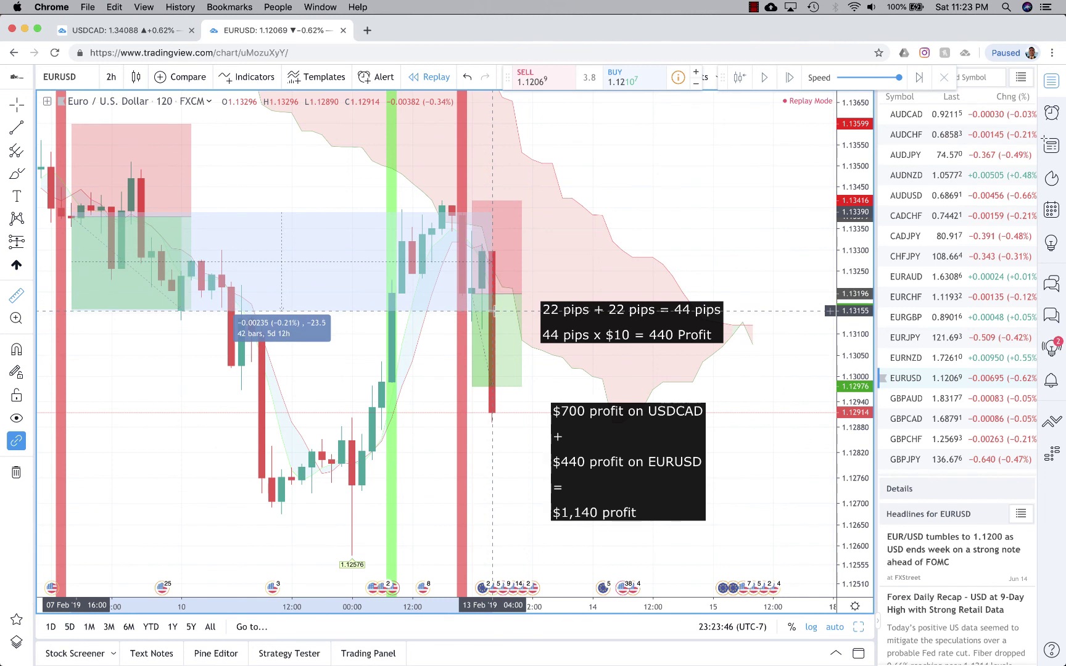
click(494, 369)
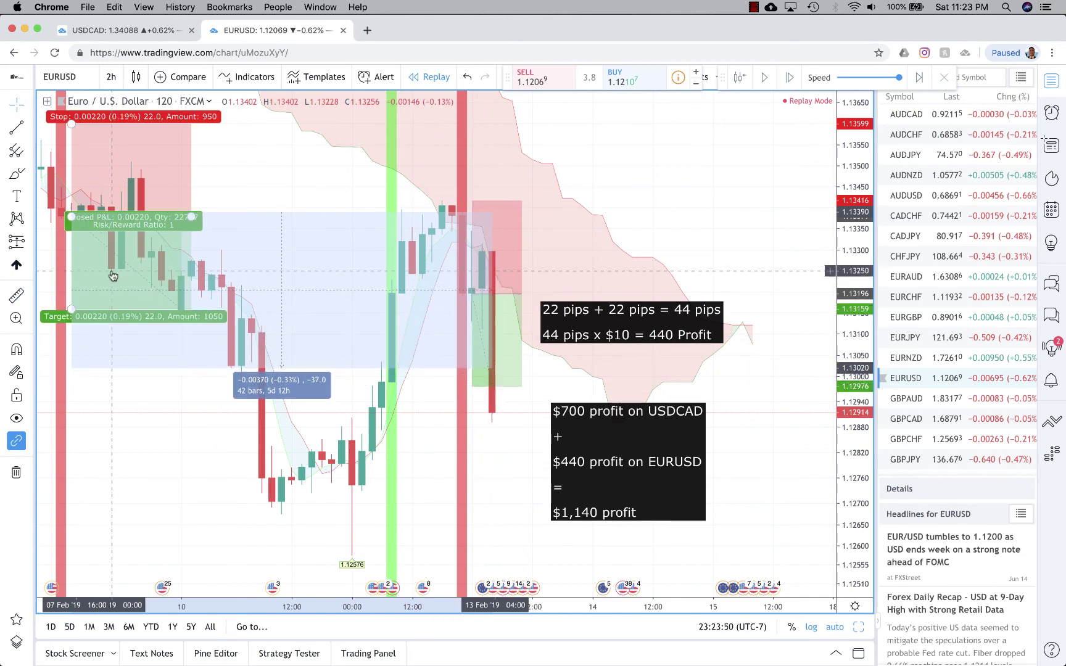
key(XF86MonBrightnessDown)
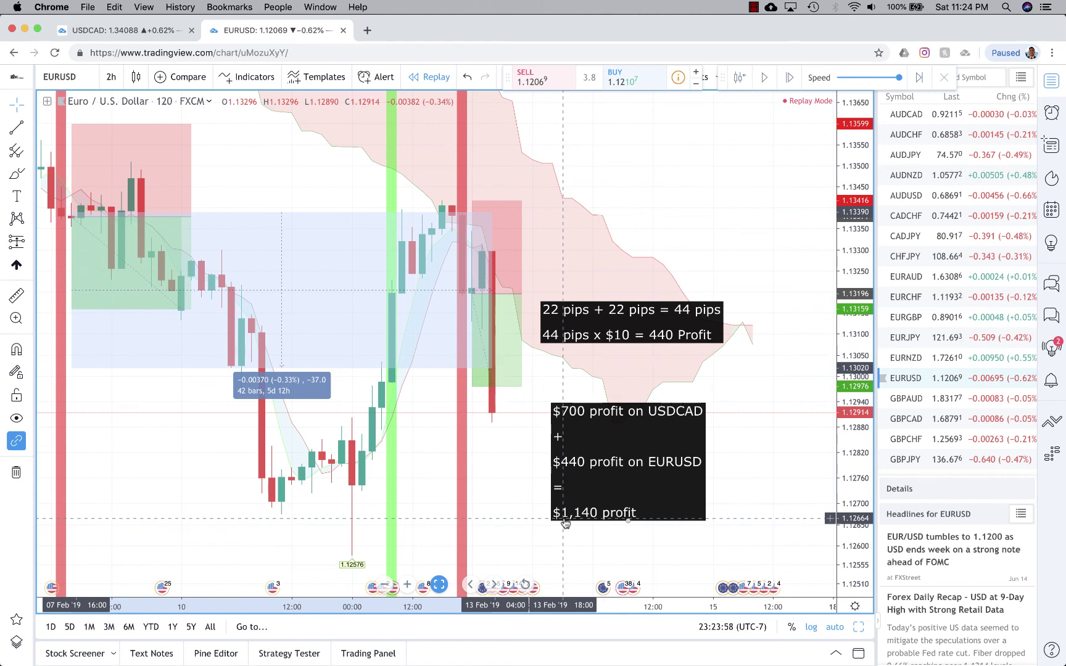
click(715, 241)
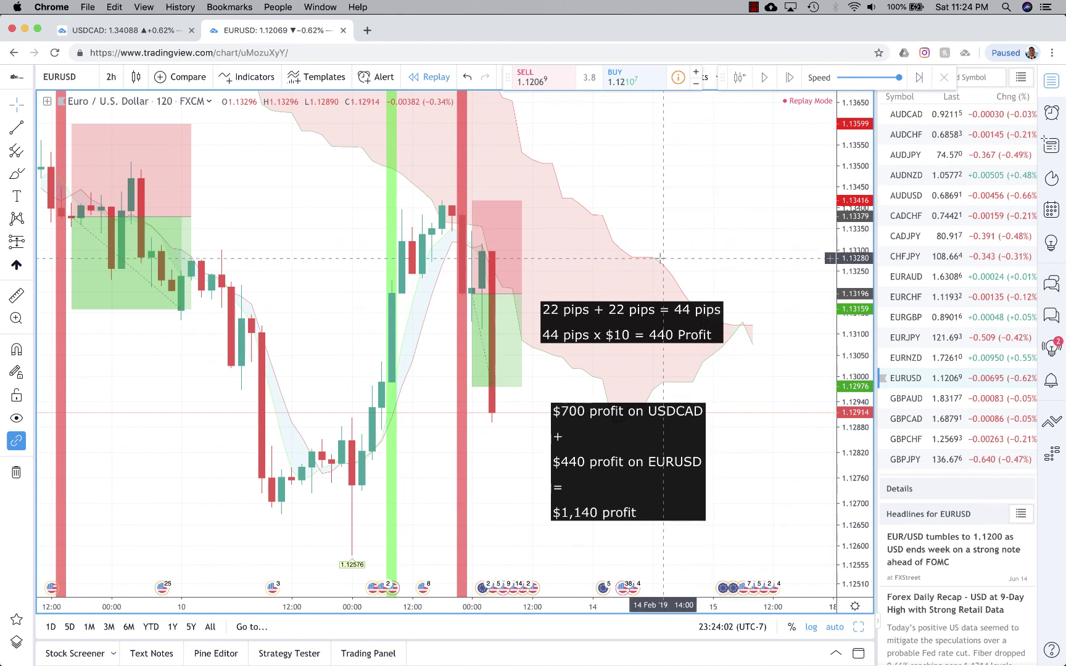